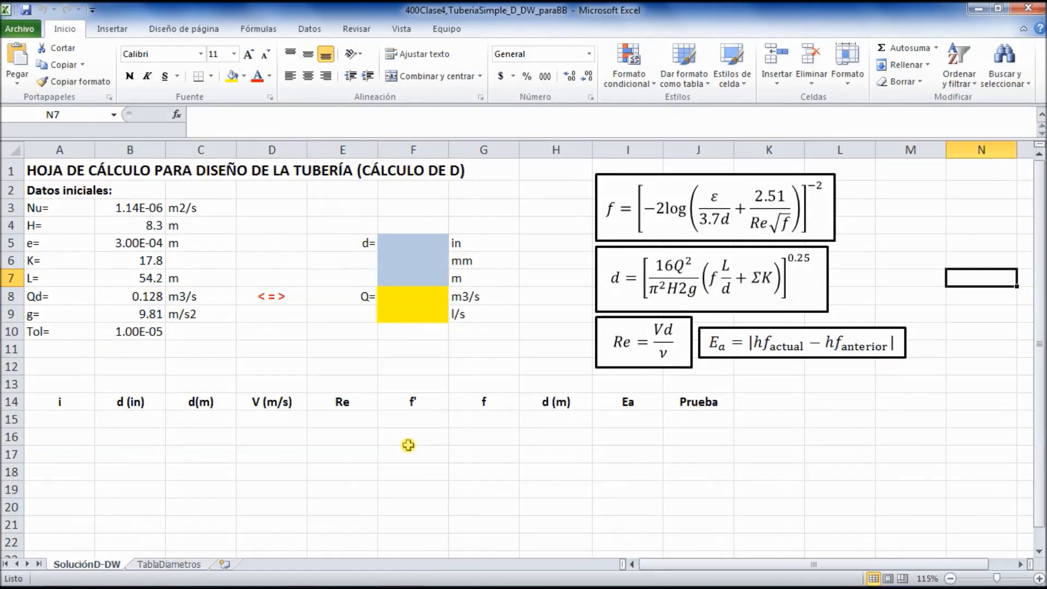
left_click(608, 468)
left_click(762, 437)
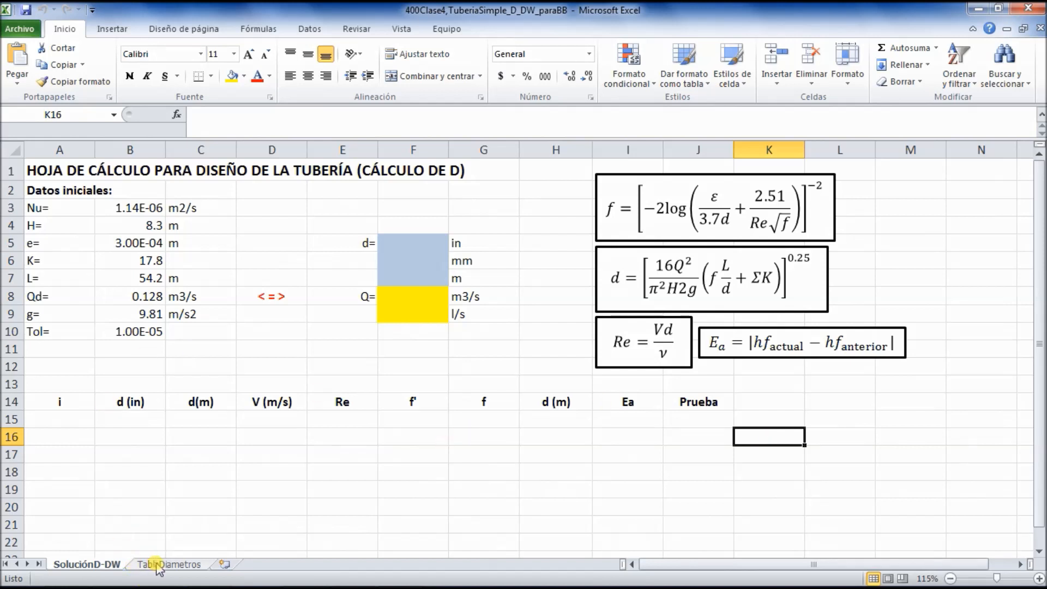
left_click(185, 456)
left_click_drag(82, 419, 740, 439)
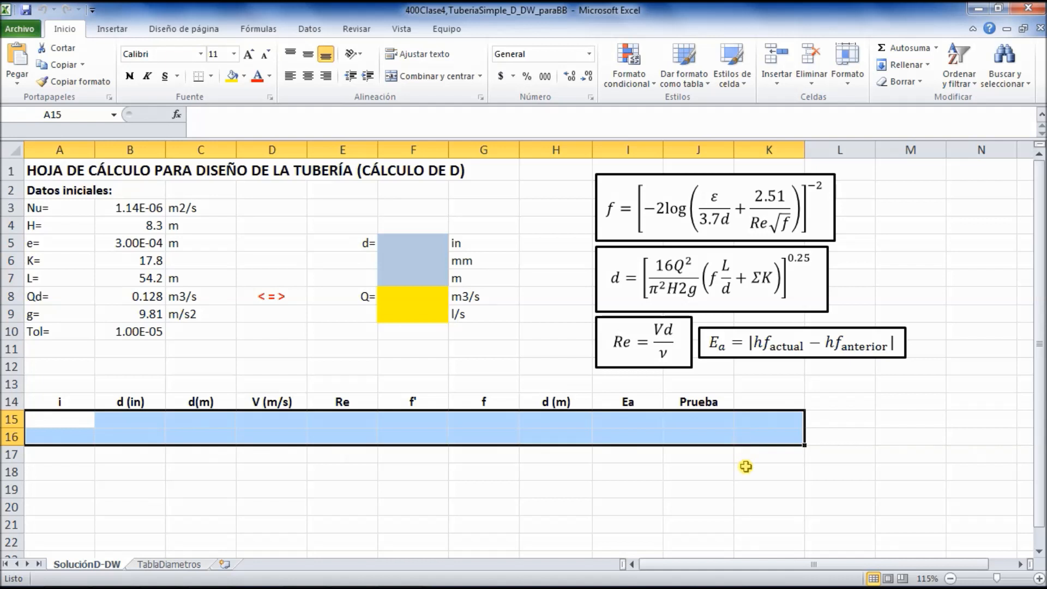
Step: Review the list of nominal pipe diameters on the TablaDiametros sheet and return to the SoluciónD-DW sheet
left_click(181, 567)
left_click(354, 418)
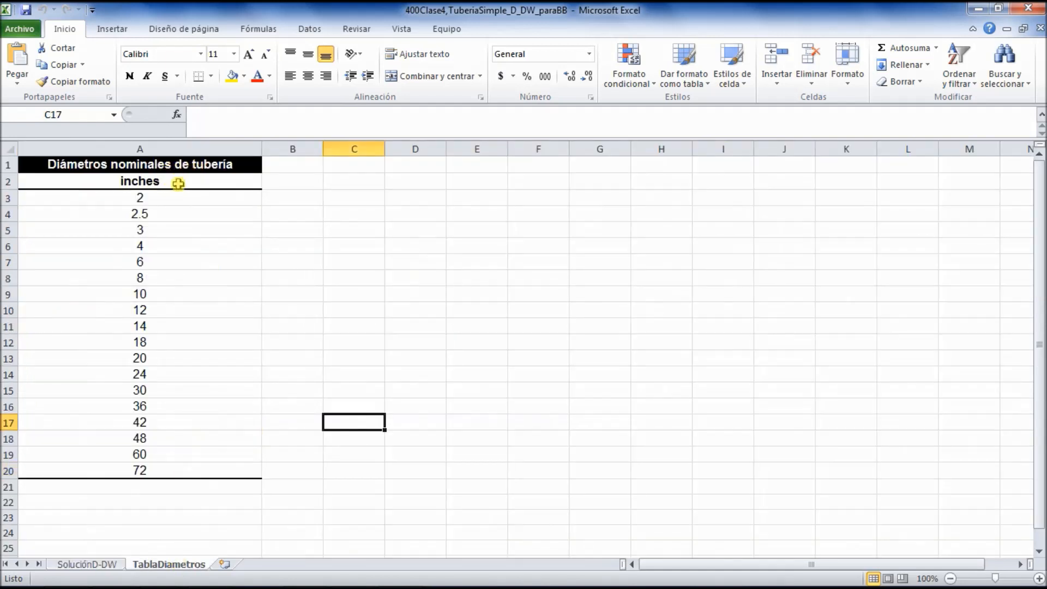
left_click_drag(173, 197, 168, 470)
left_click(159, 199)
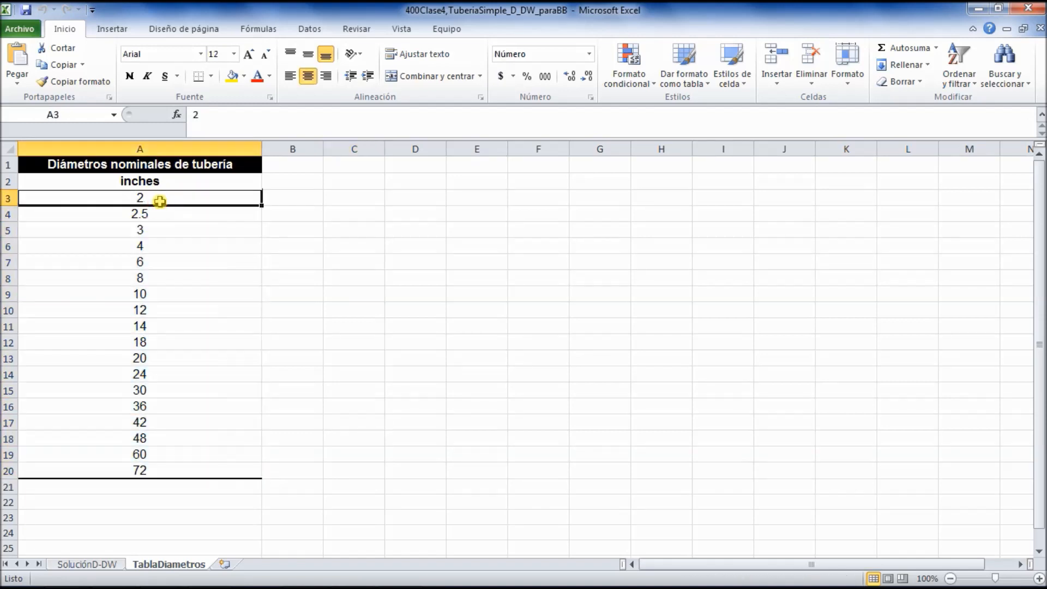
left_click(160, 469)
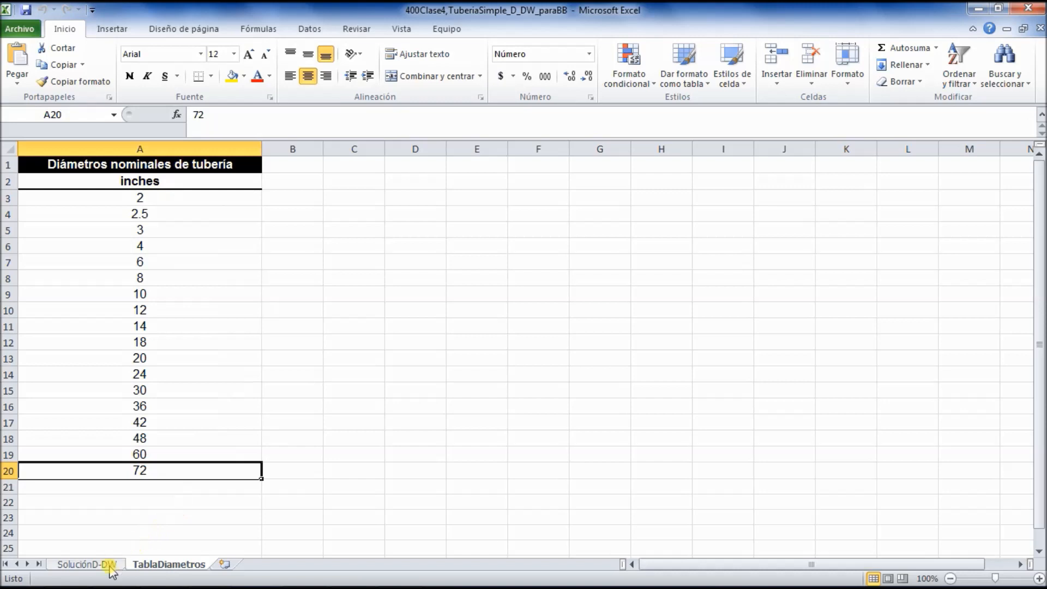
left_click_drag(192, 203, 194, 470)
left_click(87, 565)
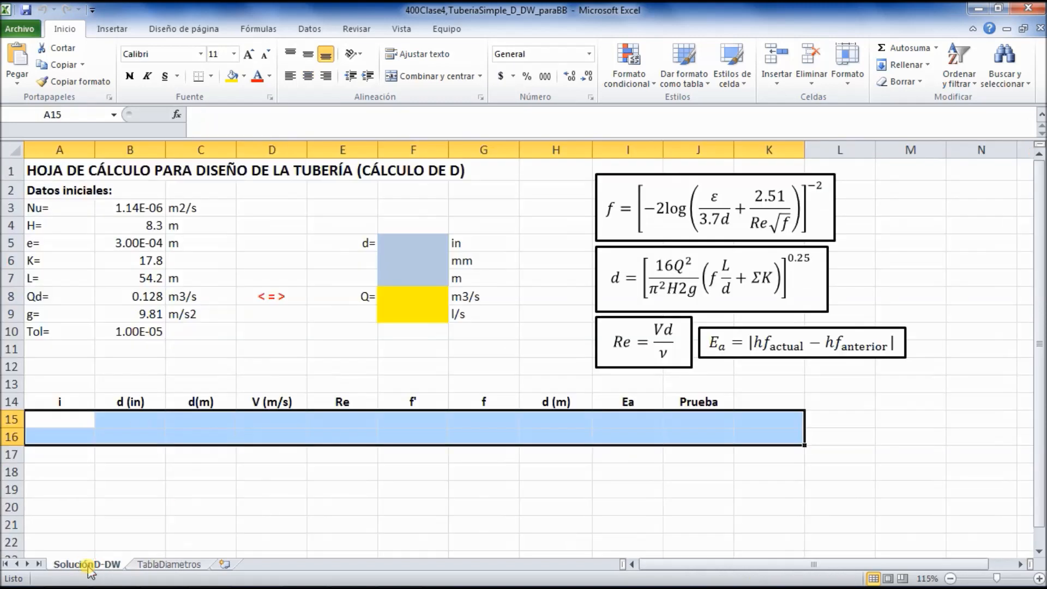
left_click(268, 490)
left_click(63, 419)
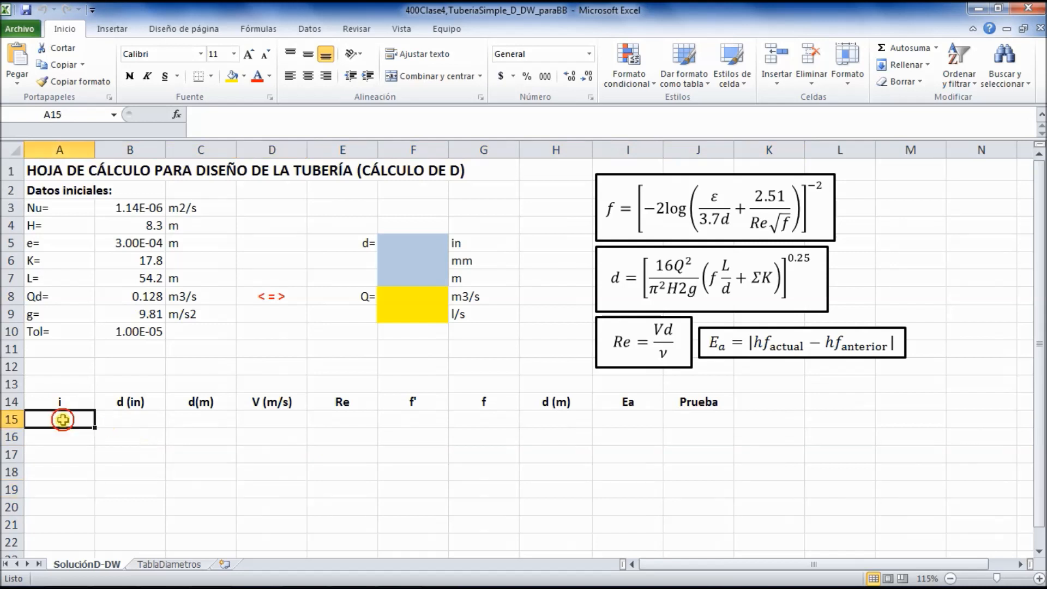
left_click(156, 478)
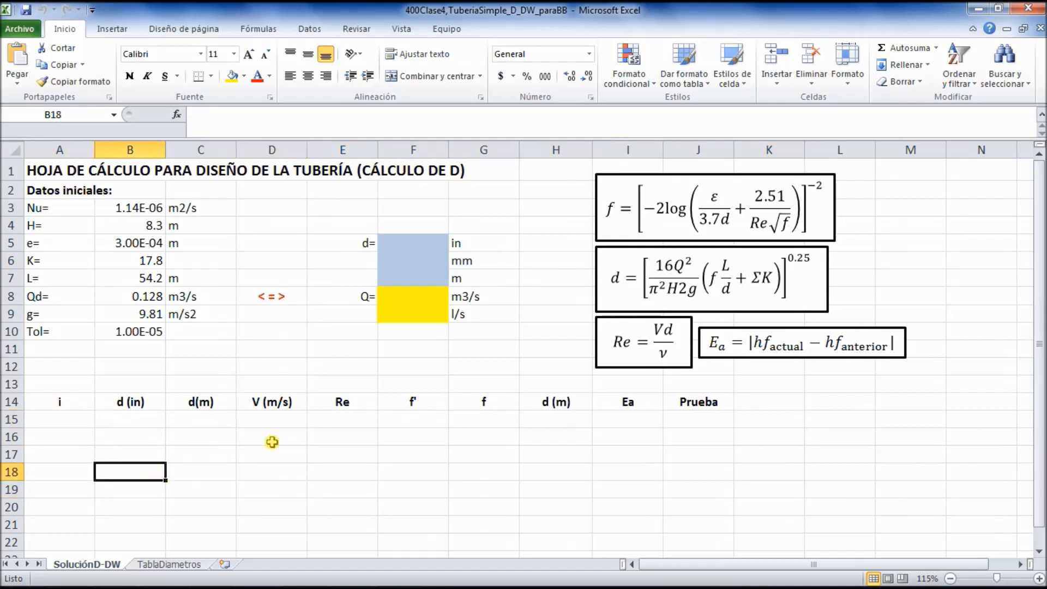
left_click(225, 454)
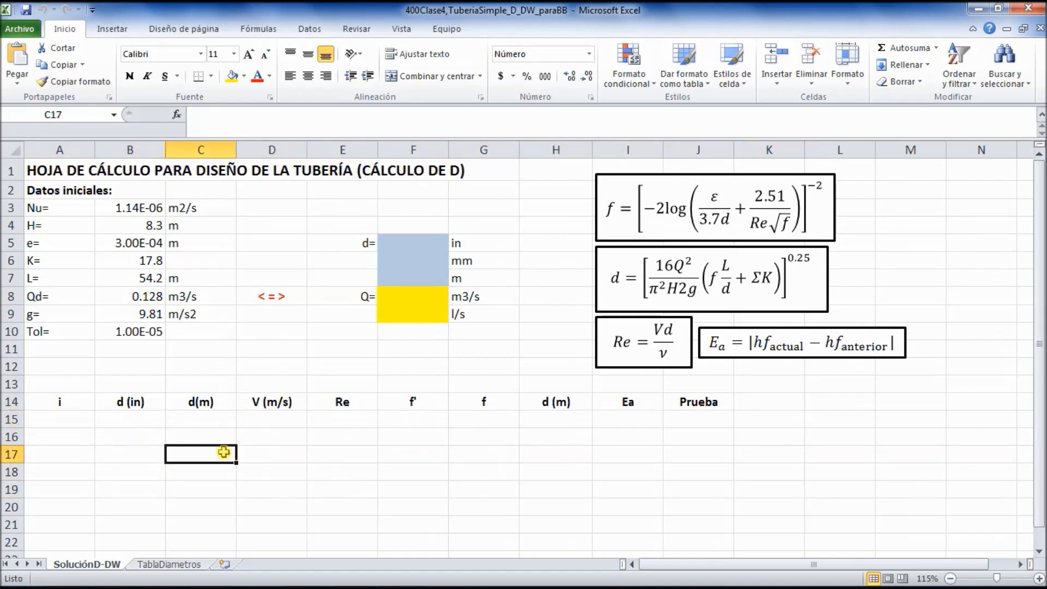
left_click(127, 421)
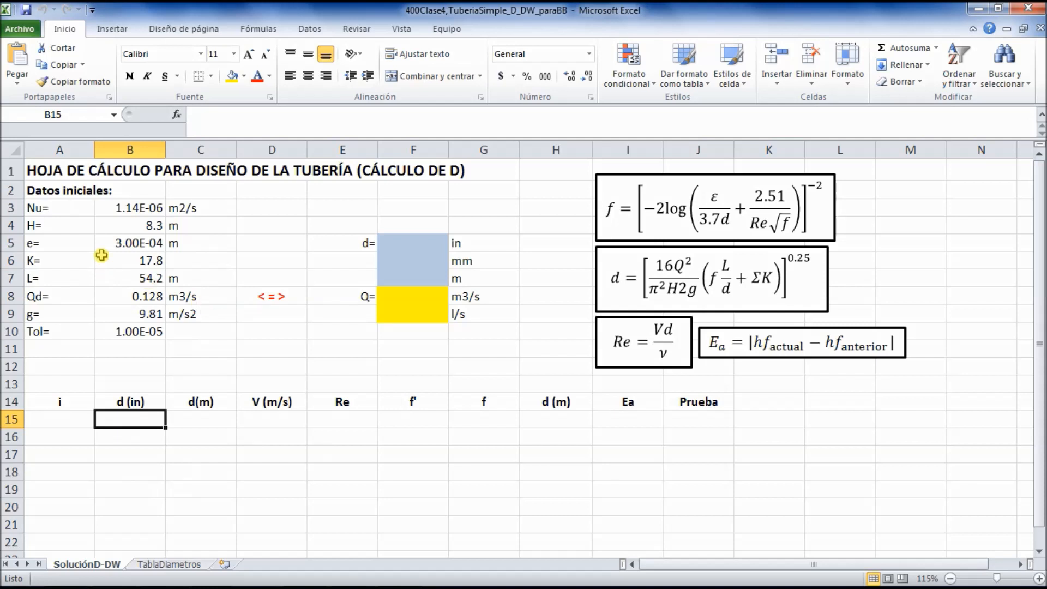
Step: Examine the initial data block cell by cell, from the viscosity Nu through head, roughness, losses, length, design flow and gravity to the tolerance
left_click(61, 207)
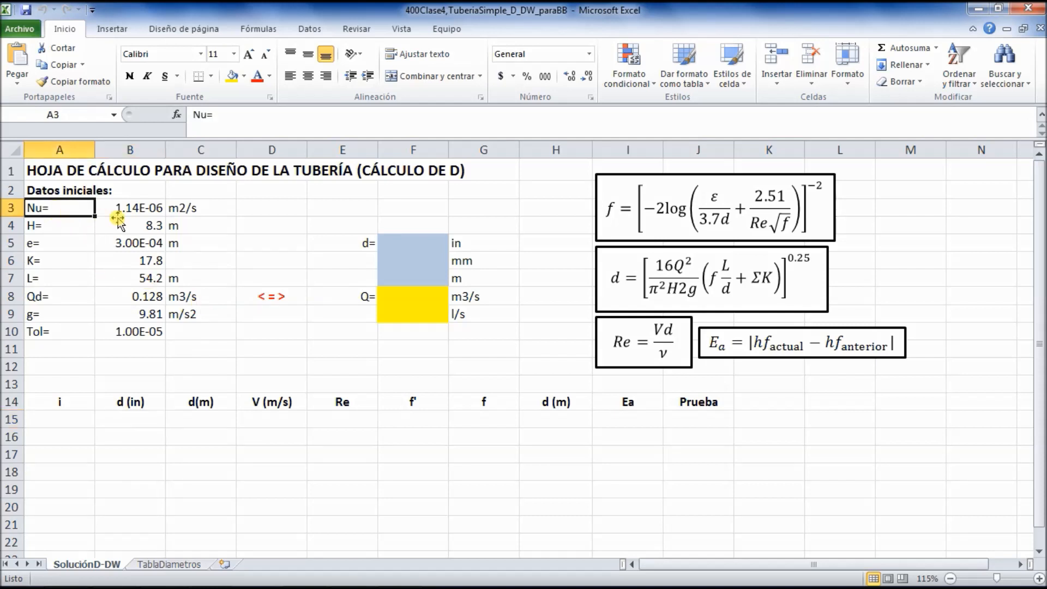
left_click(119, 210)
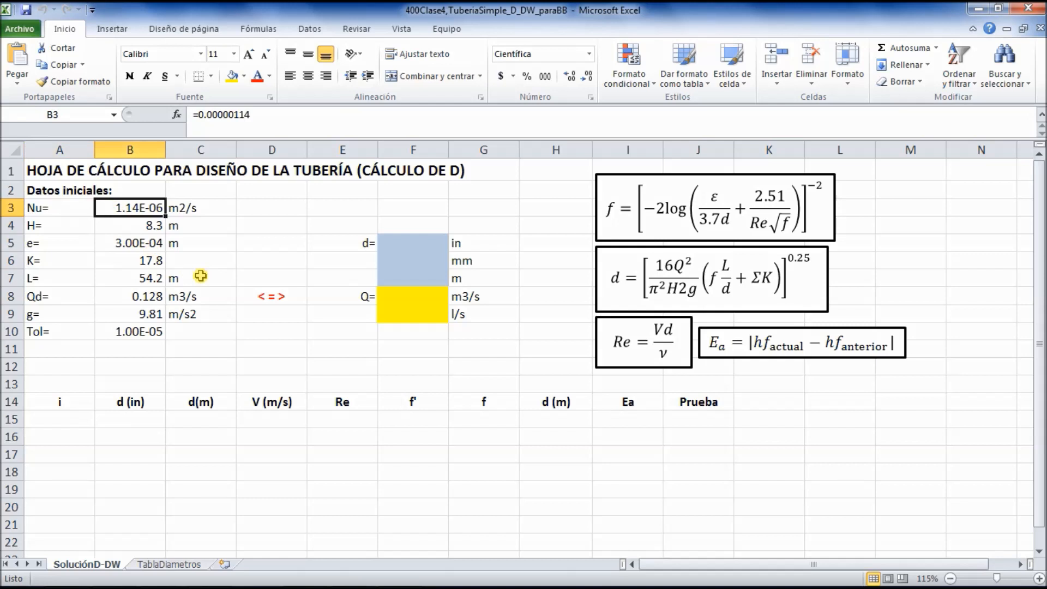
left_click(127, 226)
left_click(116, 247)
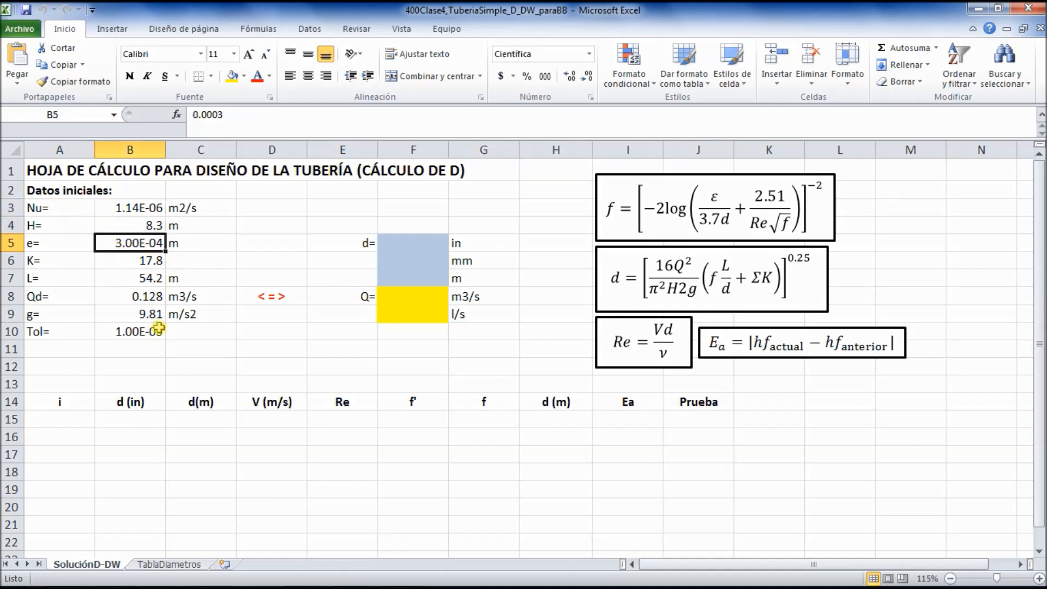
left_click(133, 263)
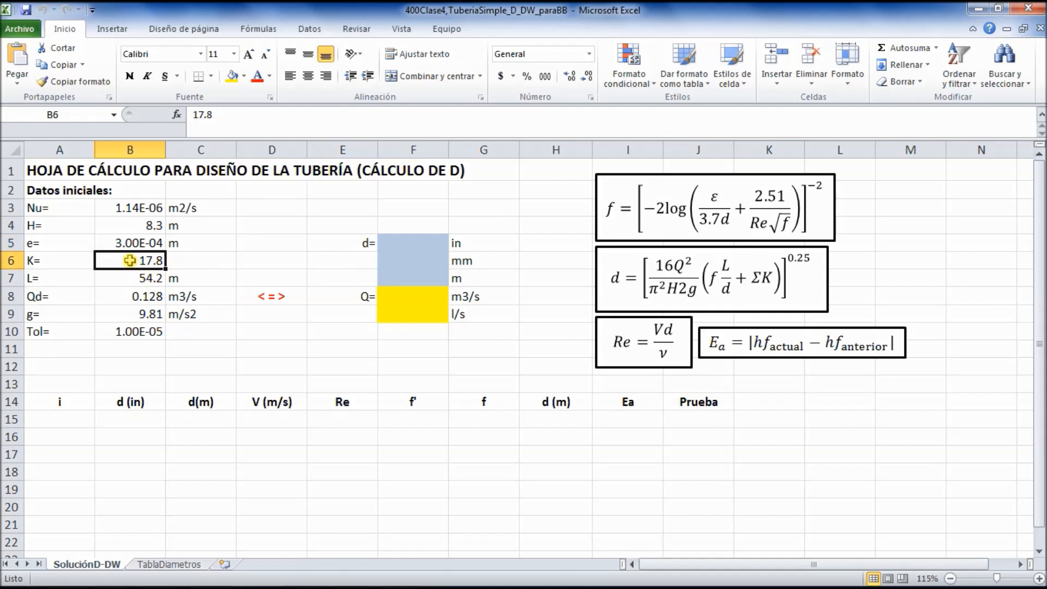
left_click(115, 275)
left_click(176, 359)
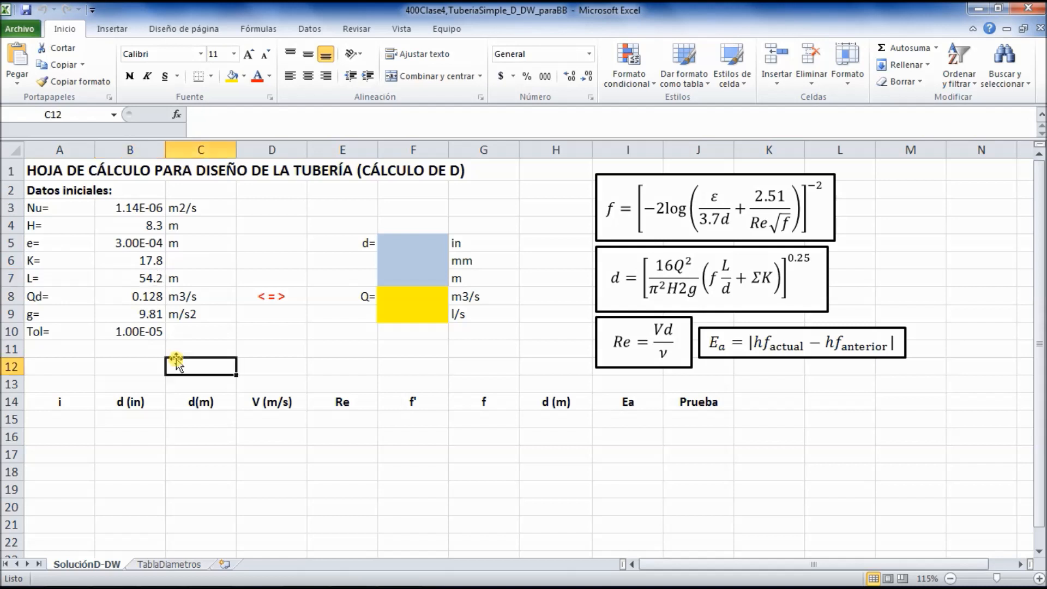
left_click(133, 297)
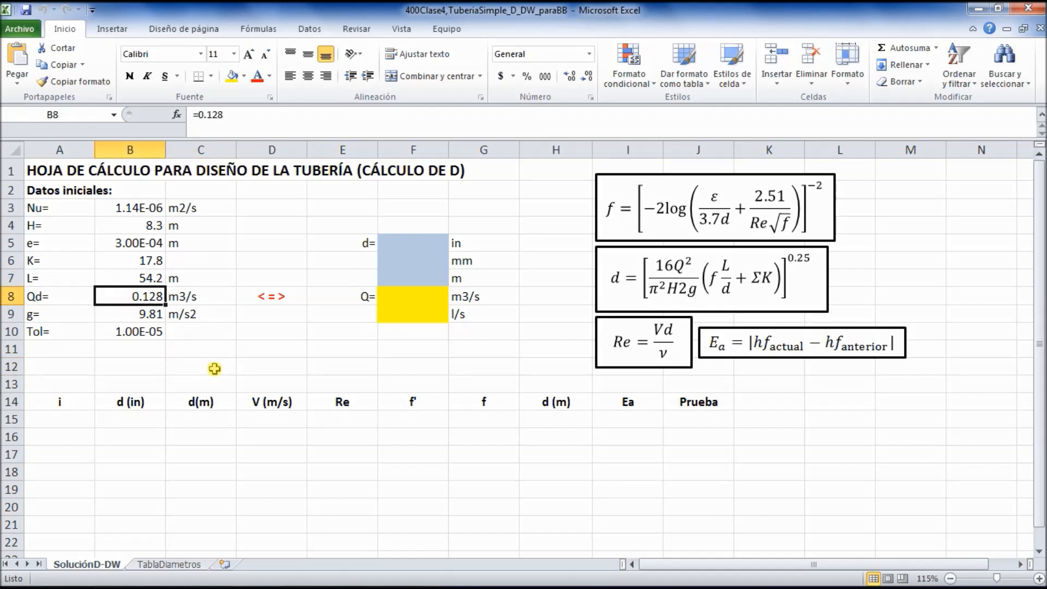
left_click(119, 318)
left_click(201, 370)
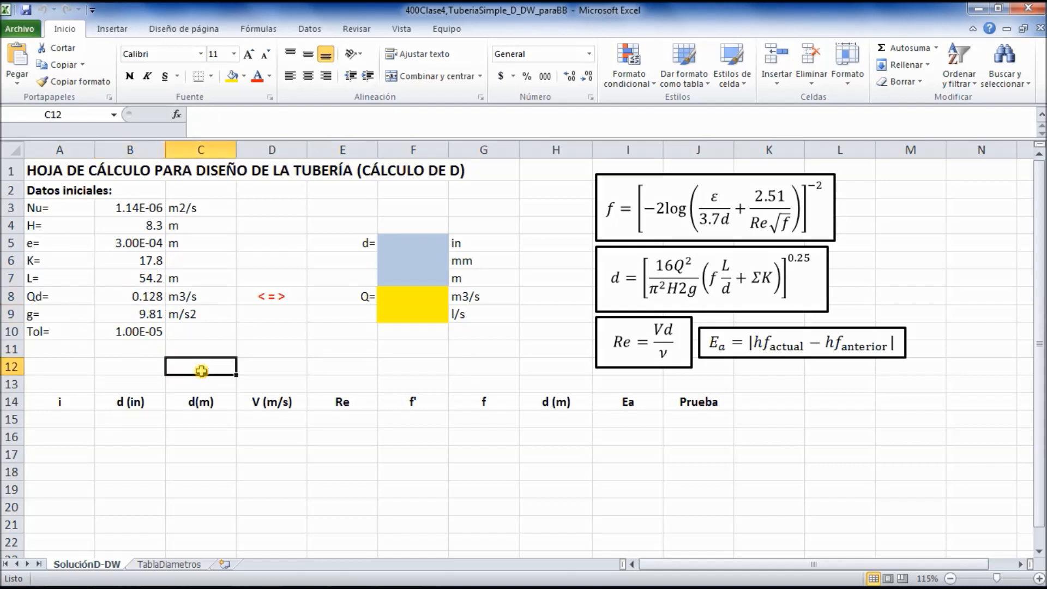
left_click(122, 330)
left_click(239, 374)
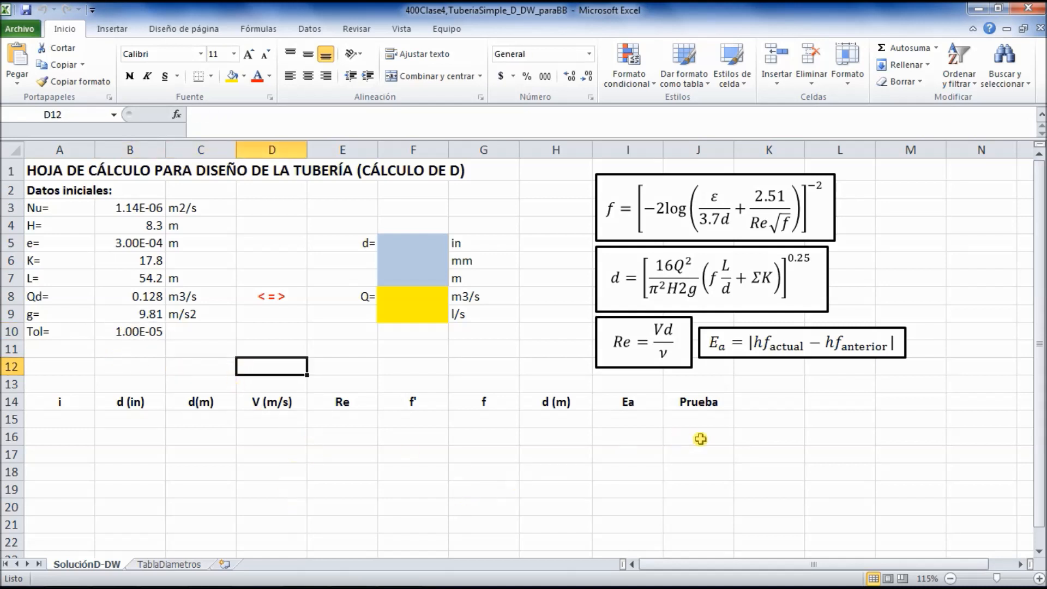
Step: Examine the equations for the friction factor f and the diameter d beside the initial data
left_click(340, 441)
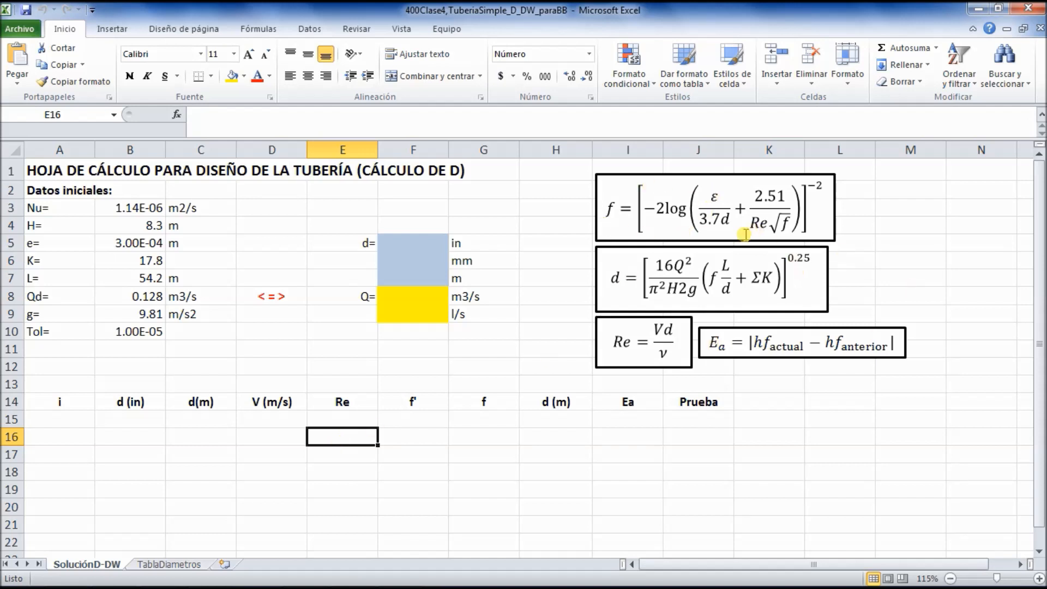
left_click(413, 456)
left_click(666, 461)
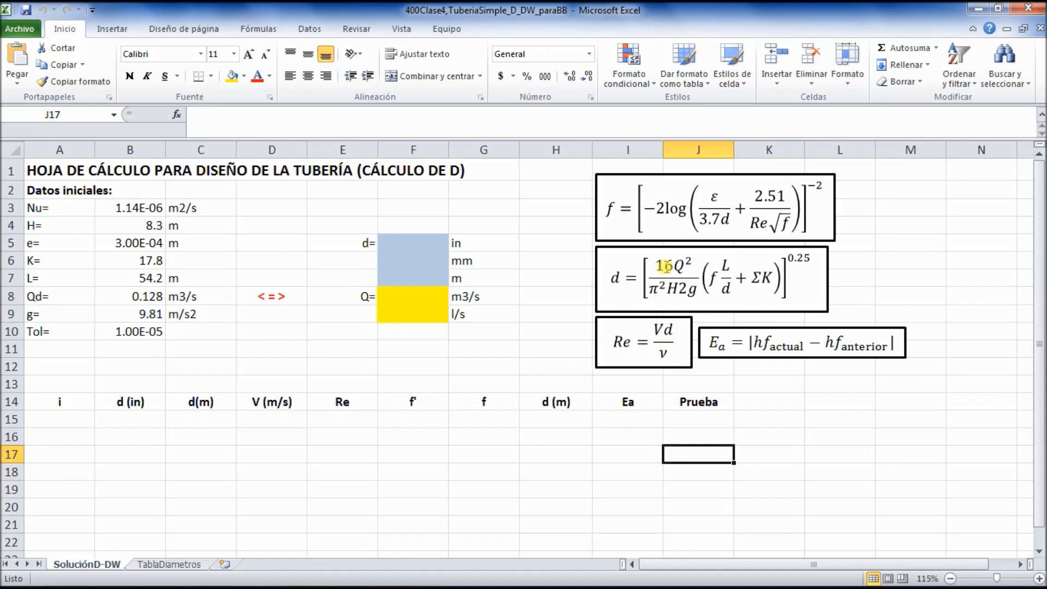
left_click(665, 217)
left_click(596, 225)
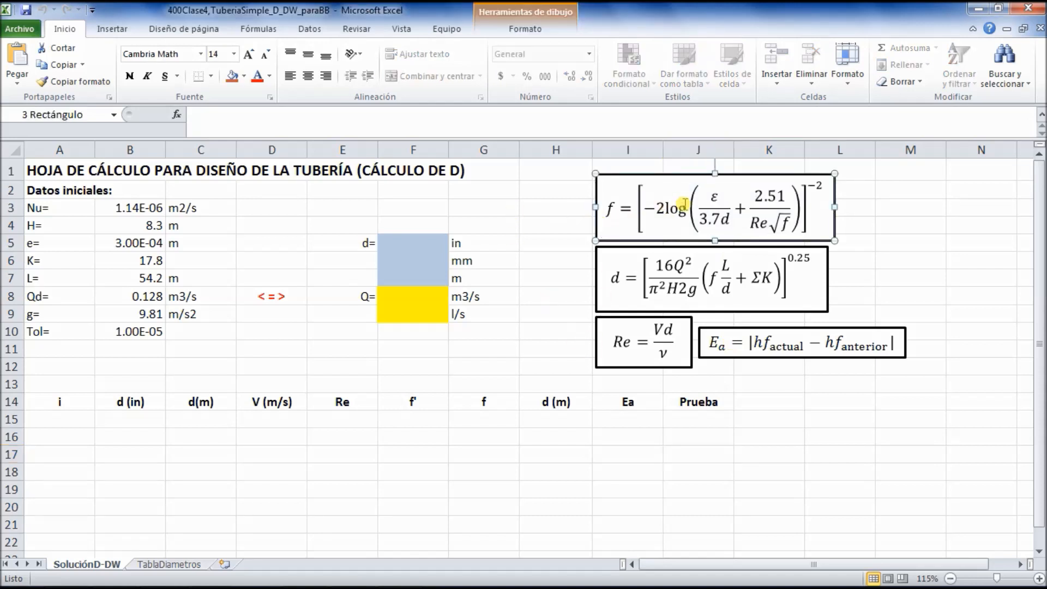
left_click(596, 304)
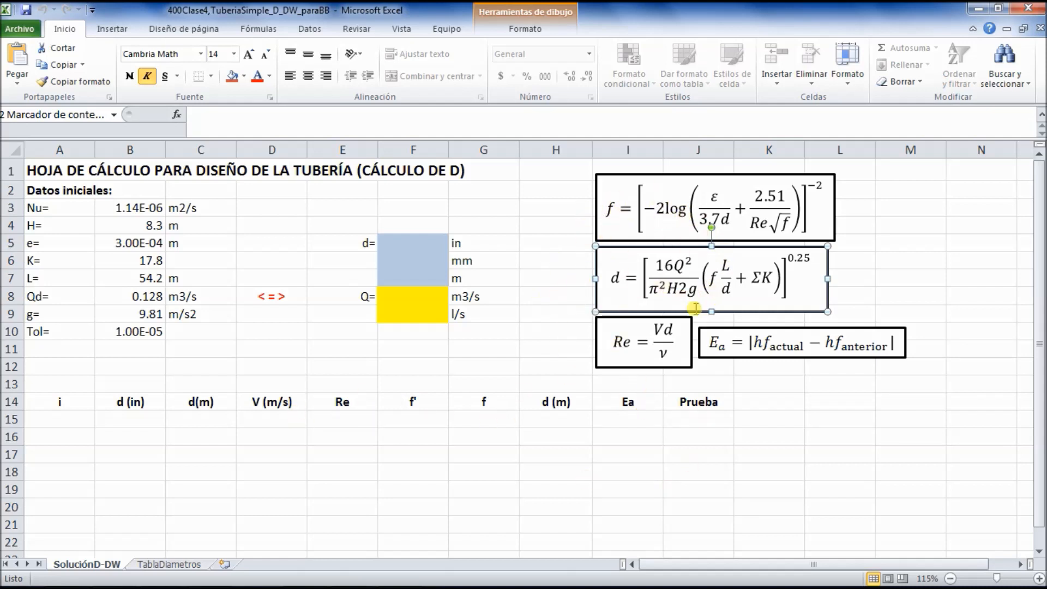
left_click(548, 261)
left_click(607, 214)
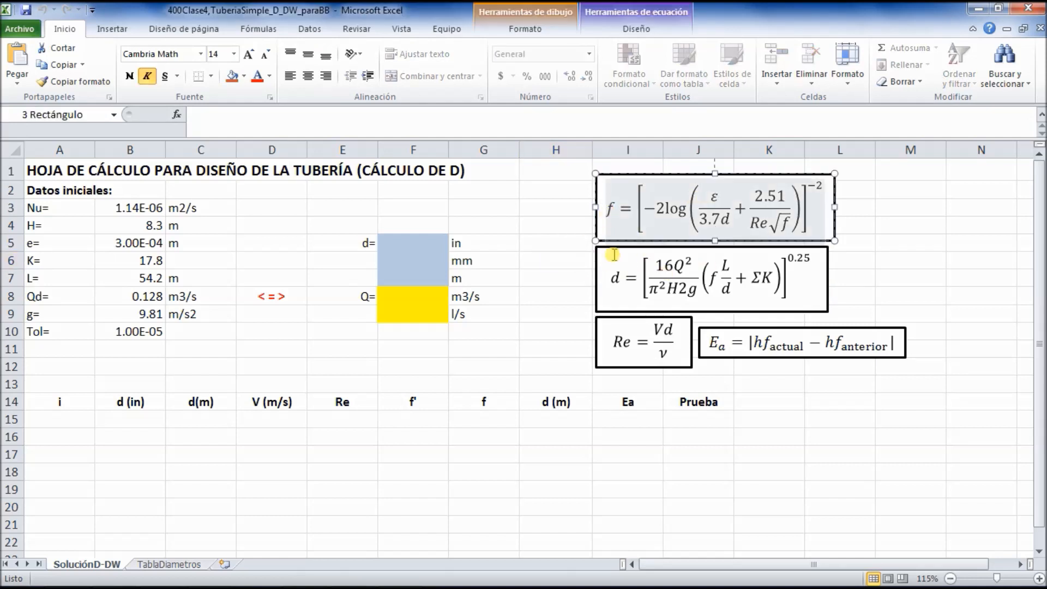
left_click(612, 282)
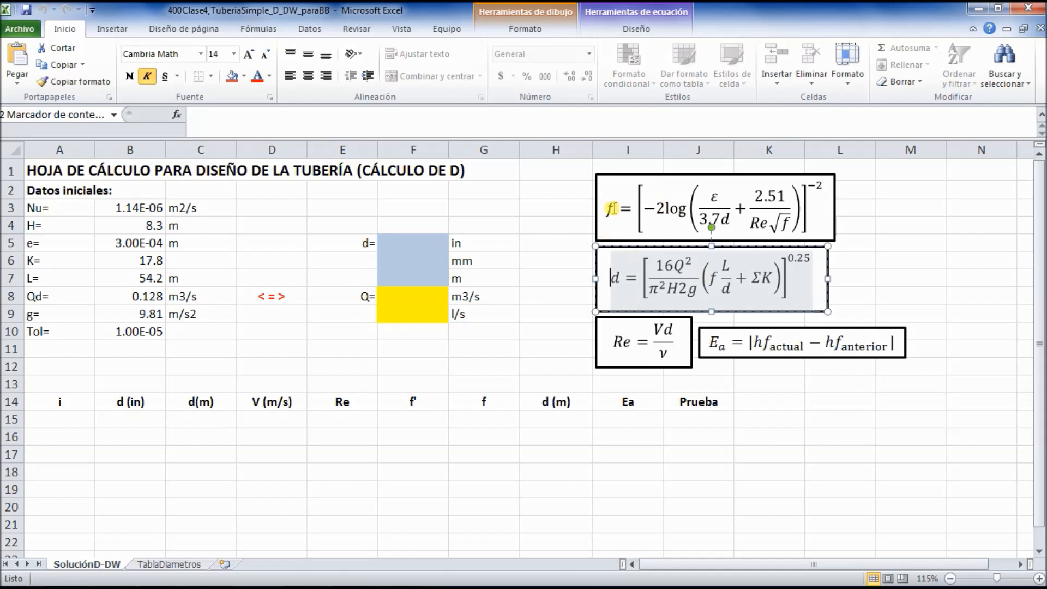
left_click(554, 274)
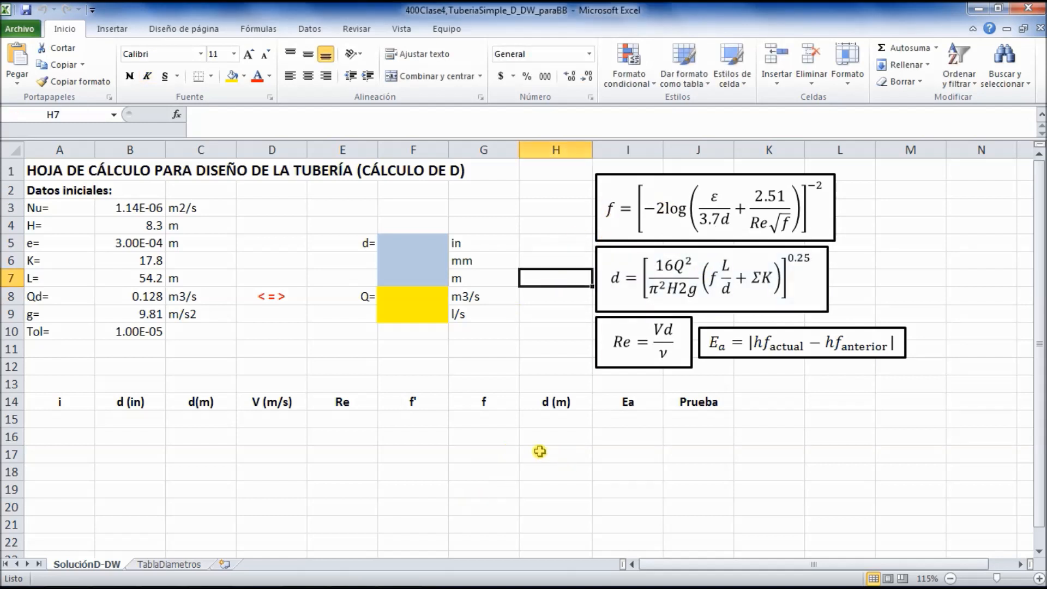
Step: Enter 1 as the first iteration number in cell A15 and move to the d (in) cell beside it
left_click(63, 421)
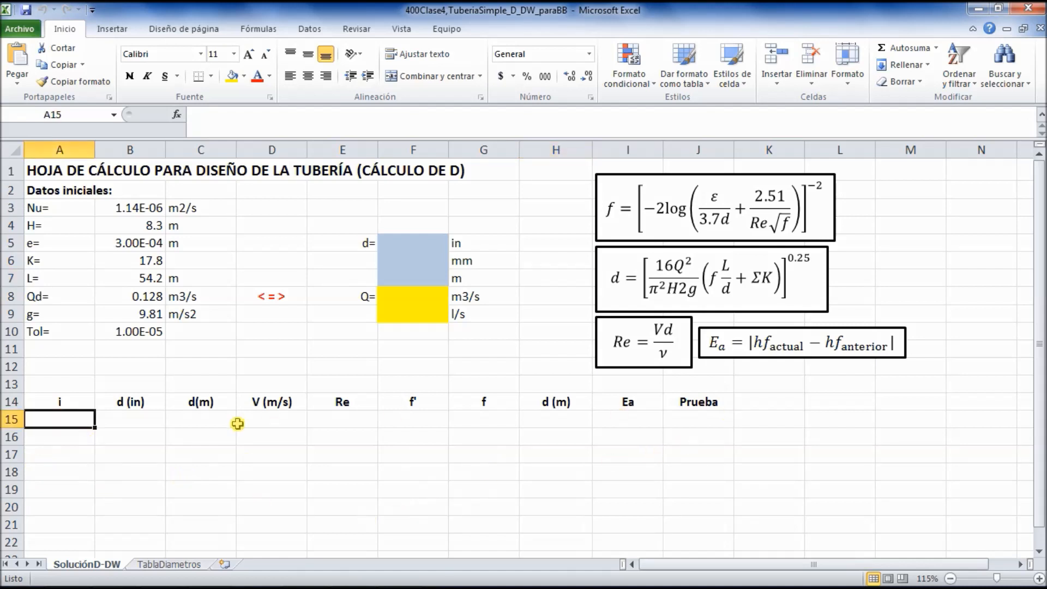
left_click(85, 455)
left_click(77, 418)
type("1")
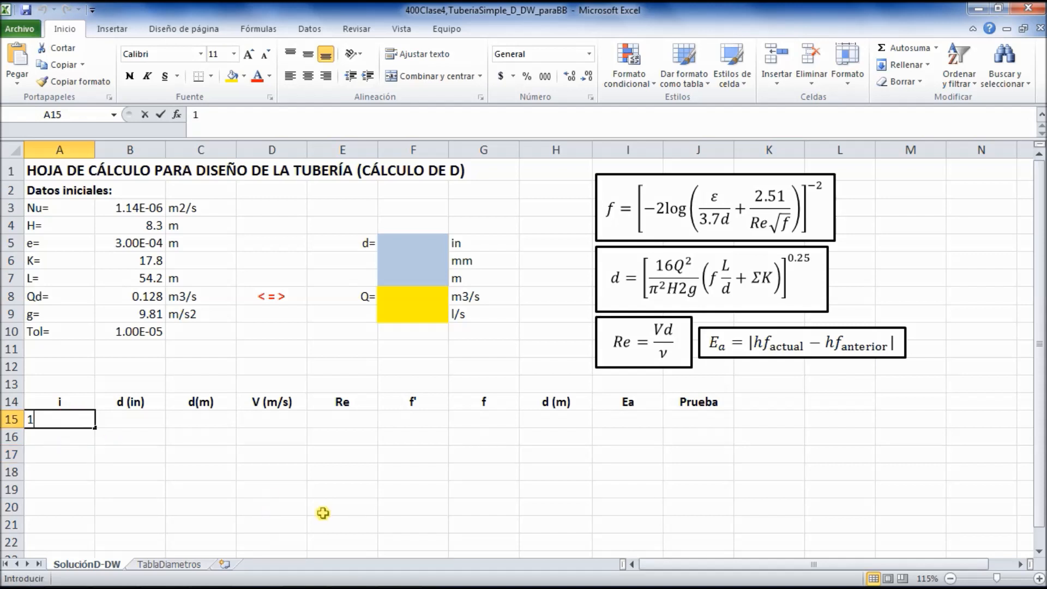
key("Return")
key("Right")
key("Up")
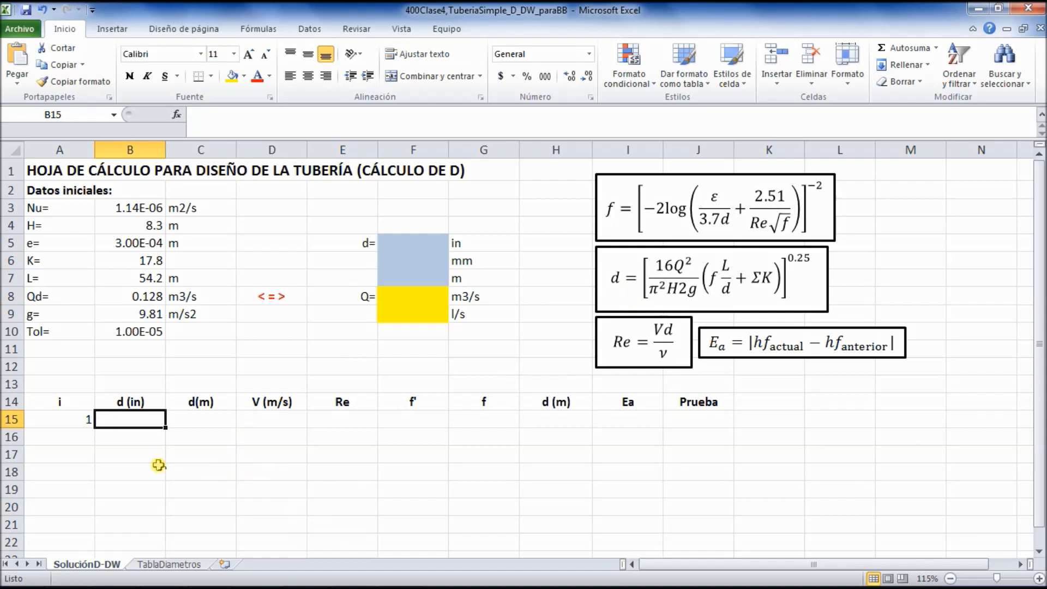
left_click(212, 422)
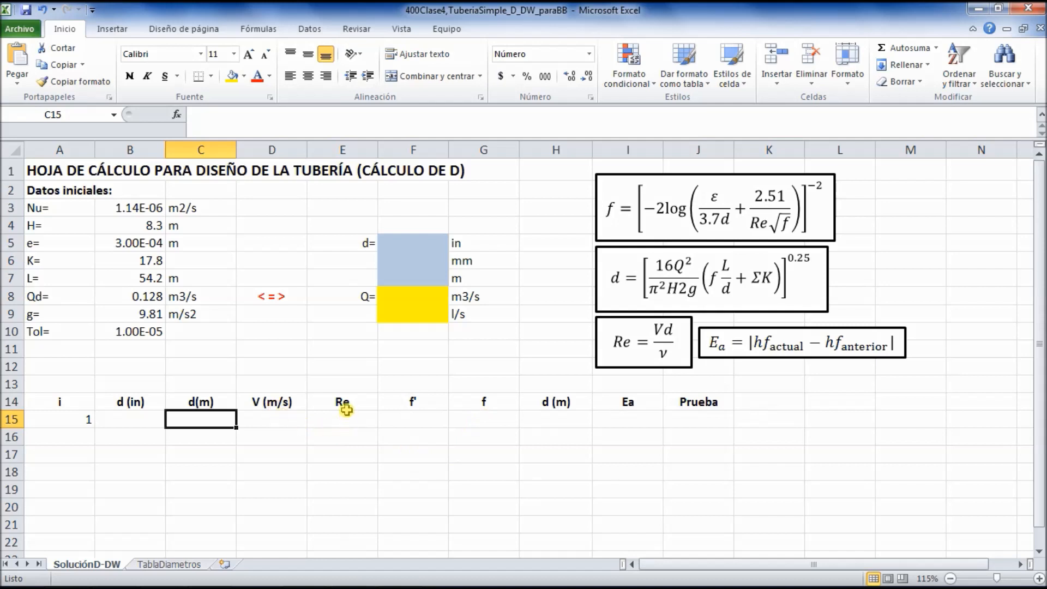
left_click(500, 401)
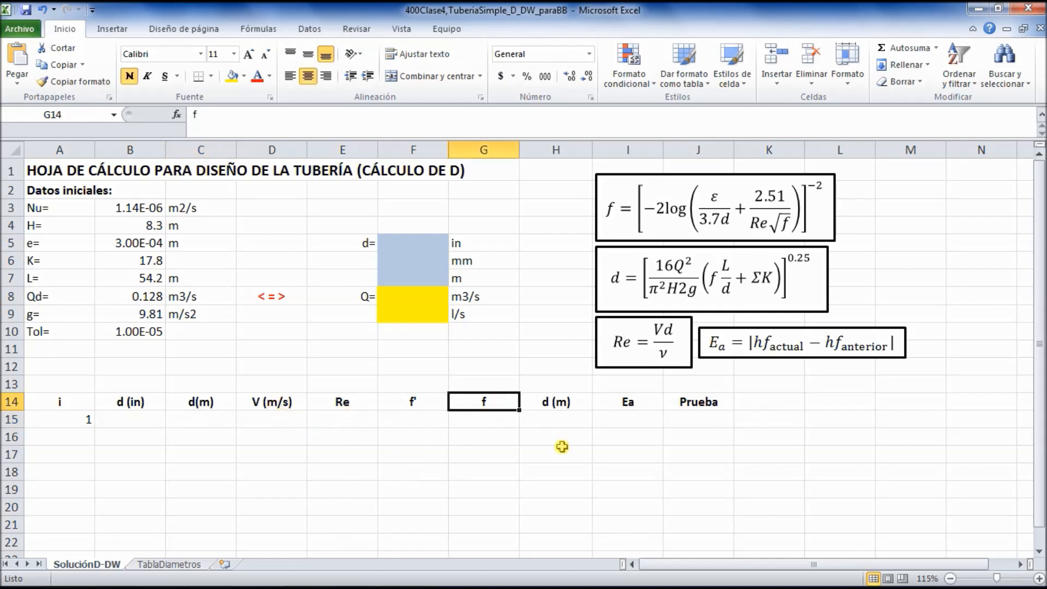
left_click(566, 408)
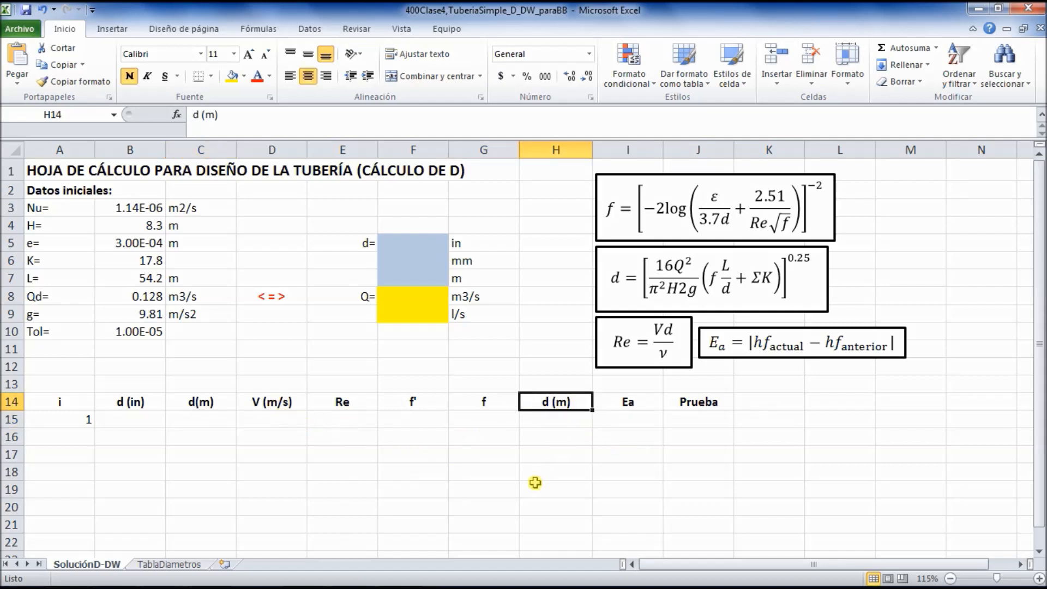
left_click(155, 473)
left_click(126, 417)
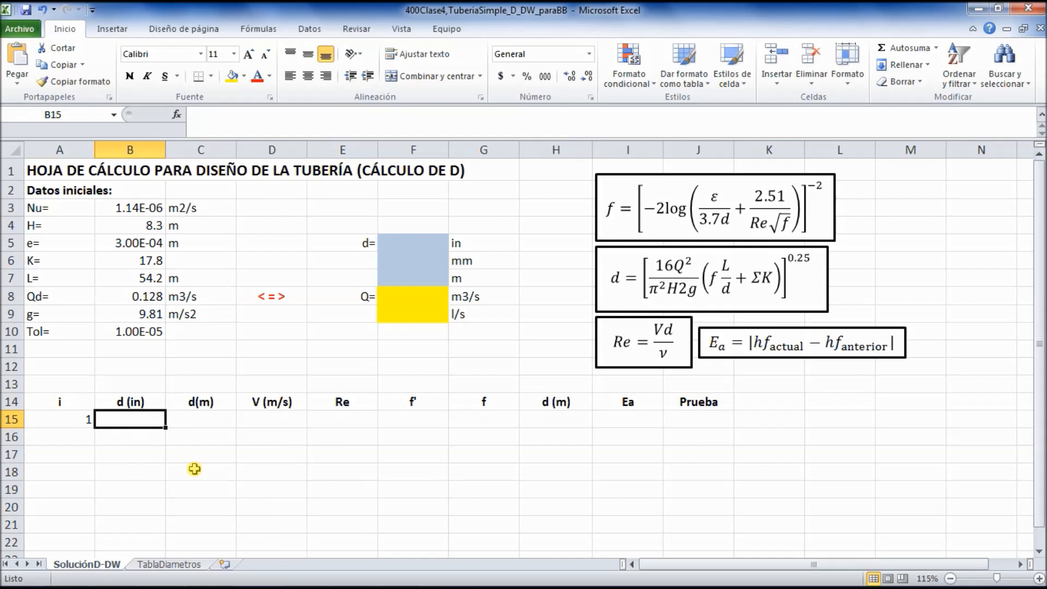
Step: Consult the nominal diameters in inches on the TablaDiametros sheet, then go back to cell B15 of the SoluciónD-DW sheet
left_click(167, 564)
left_click(212, 297)
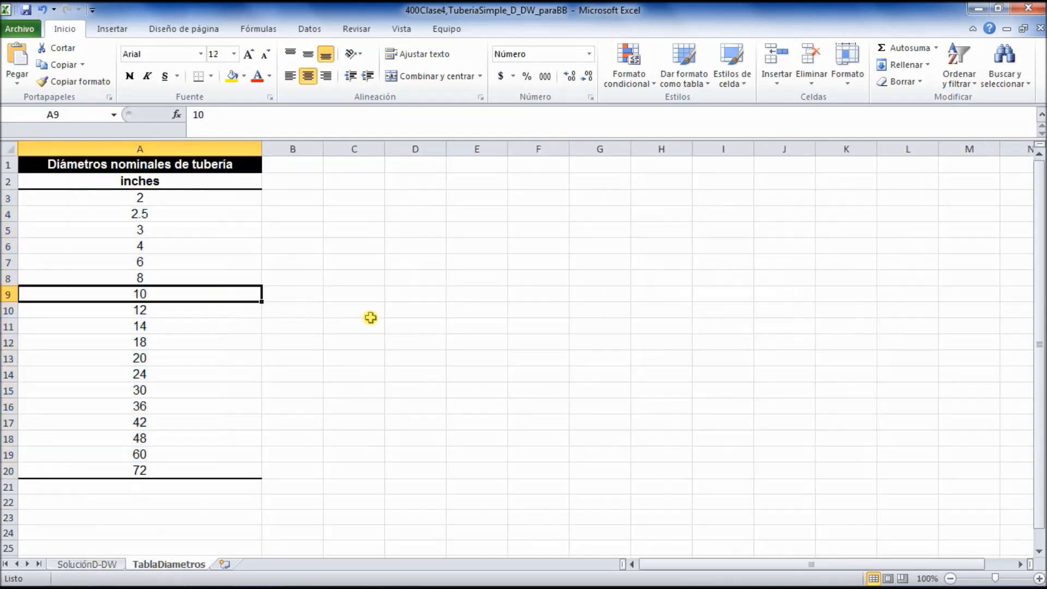
left_click(371, 324)
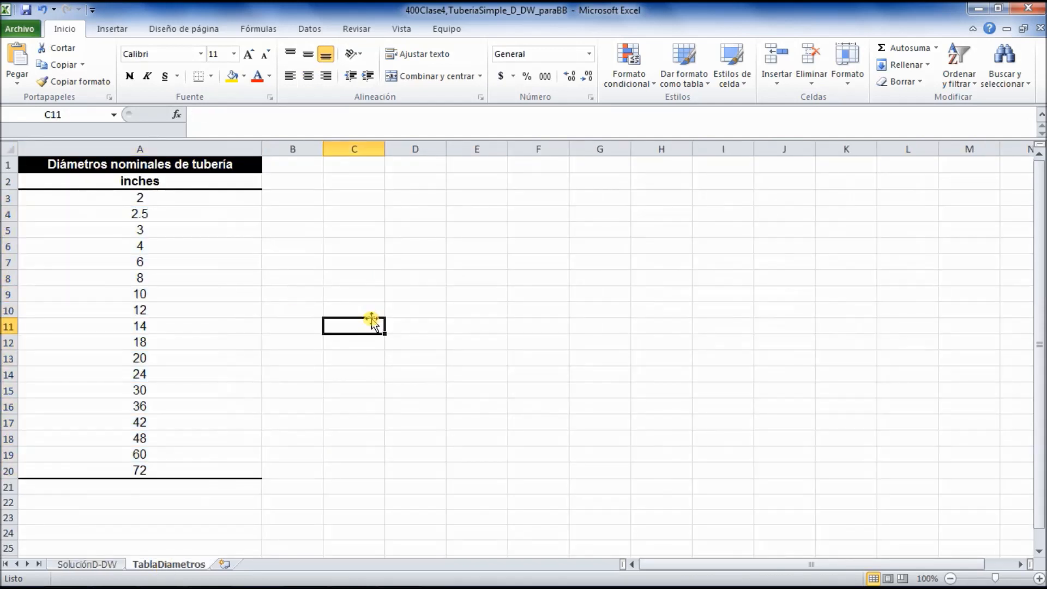
left_click(100, 566)
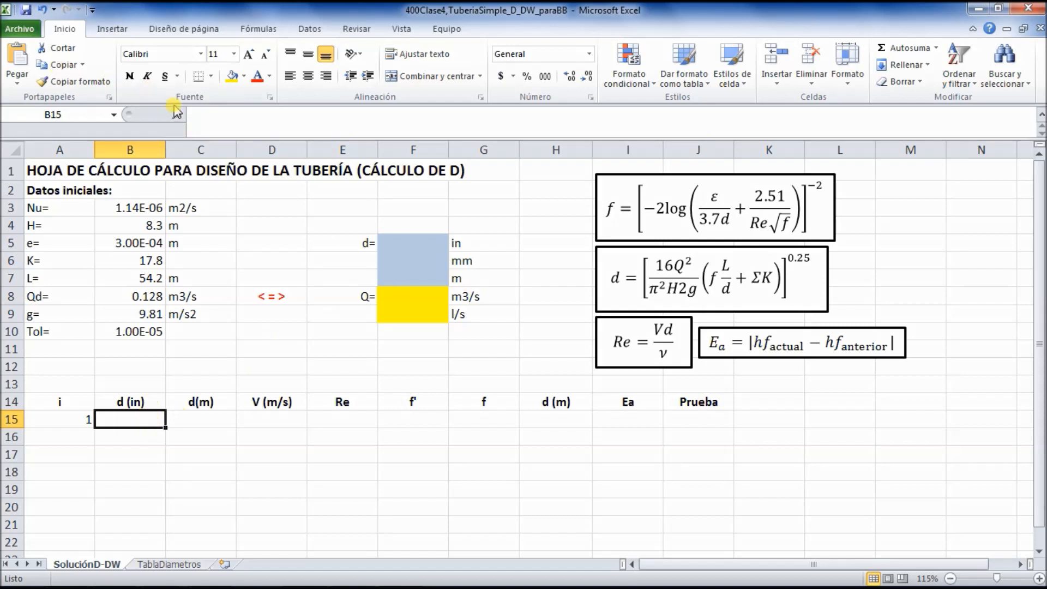
Step: Add a list data validation to cell B15 with the source range =TablaDiametros!$A$3:$A$20
left_click(311, 30)
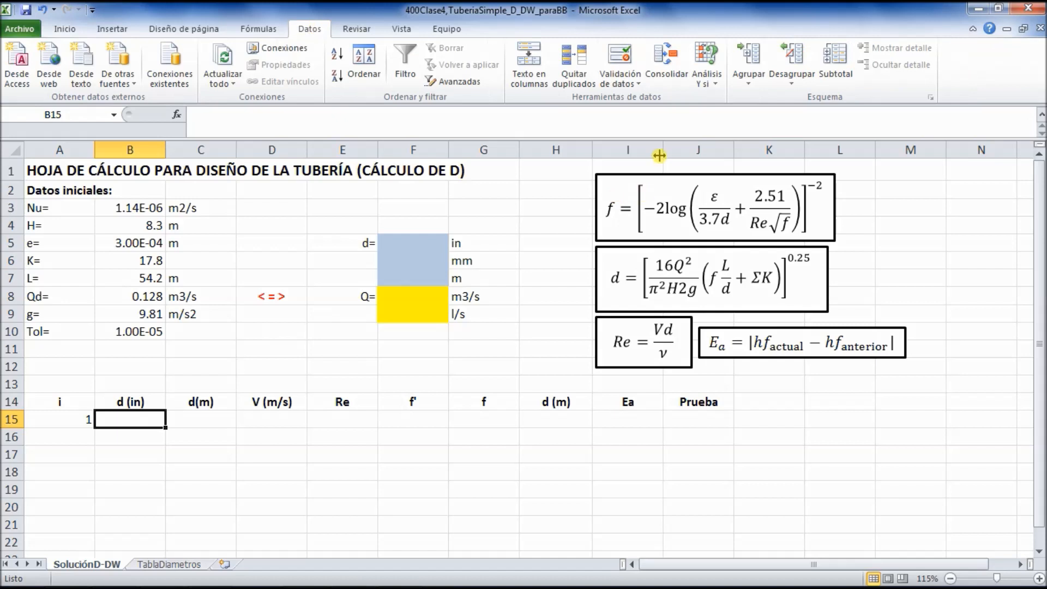
left_click(624, 82)
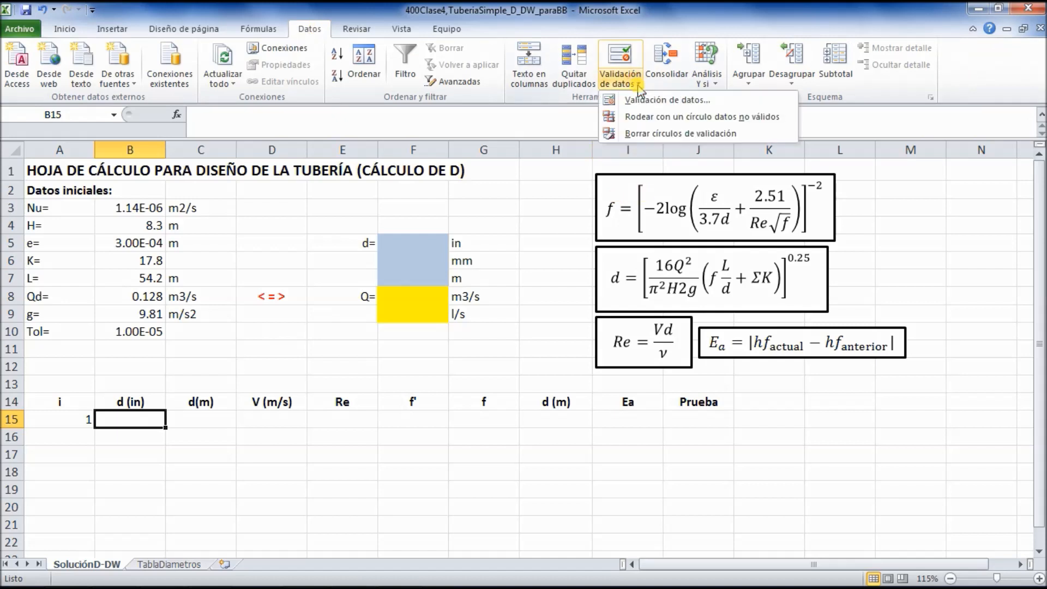
left_click(630, 102)
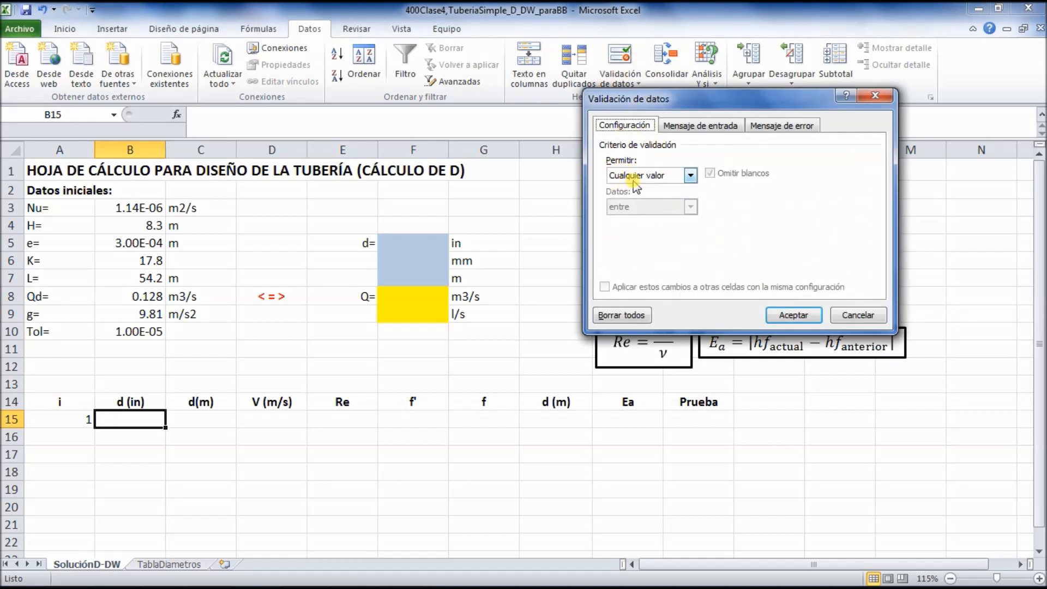
left_click(690, 176)
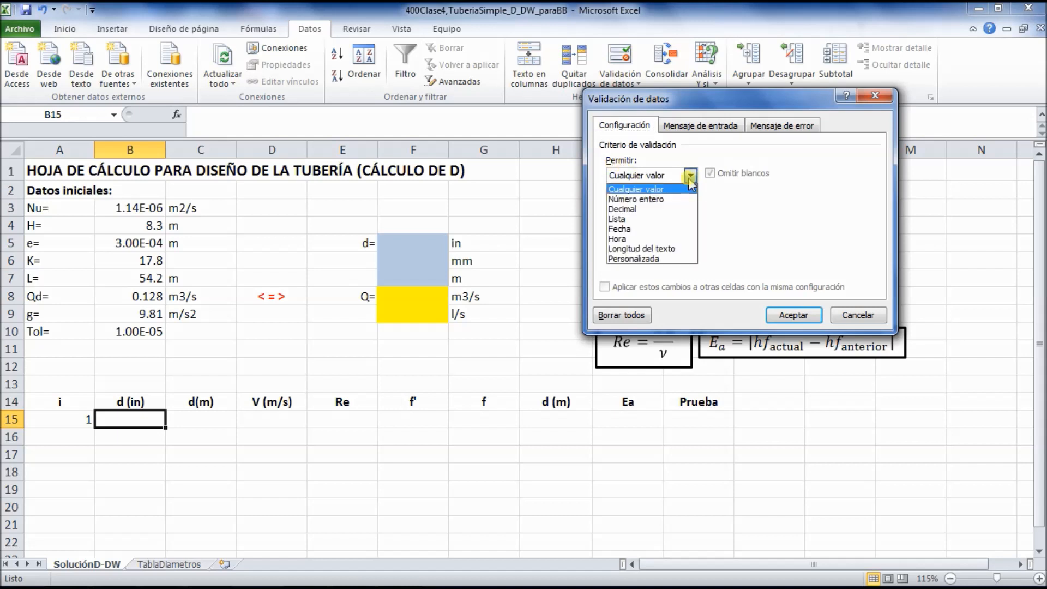
left_click(618, 218)
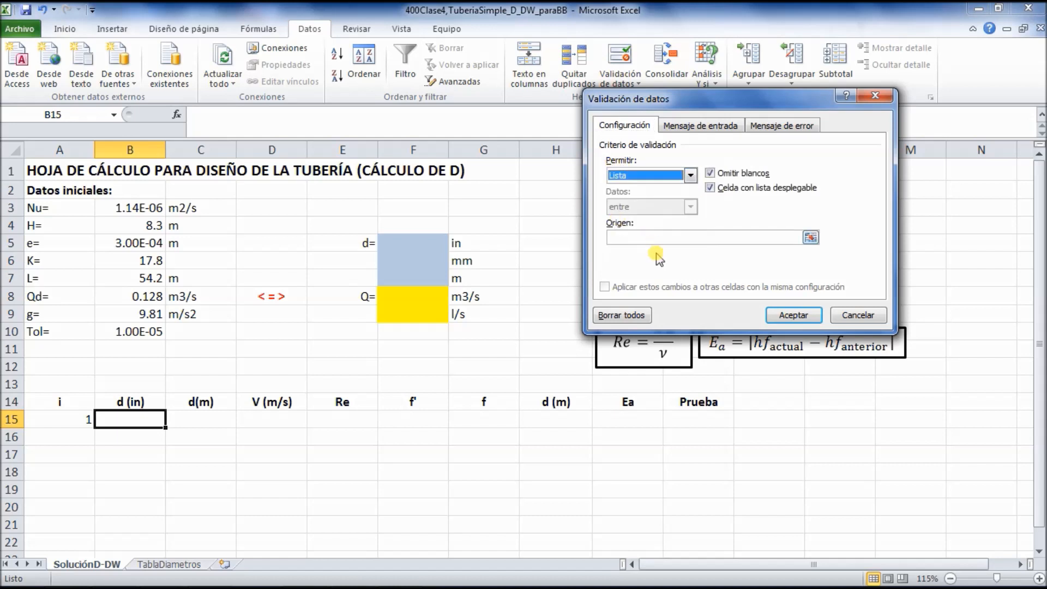
left_click(810, 239)
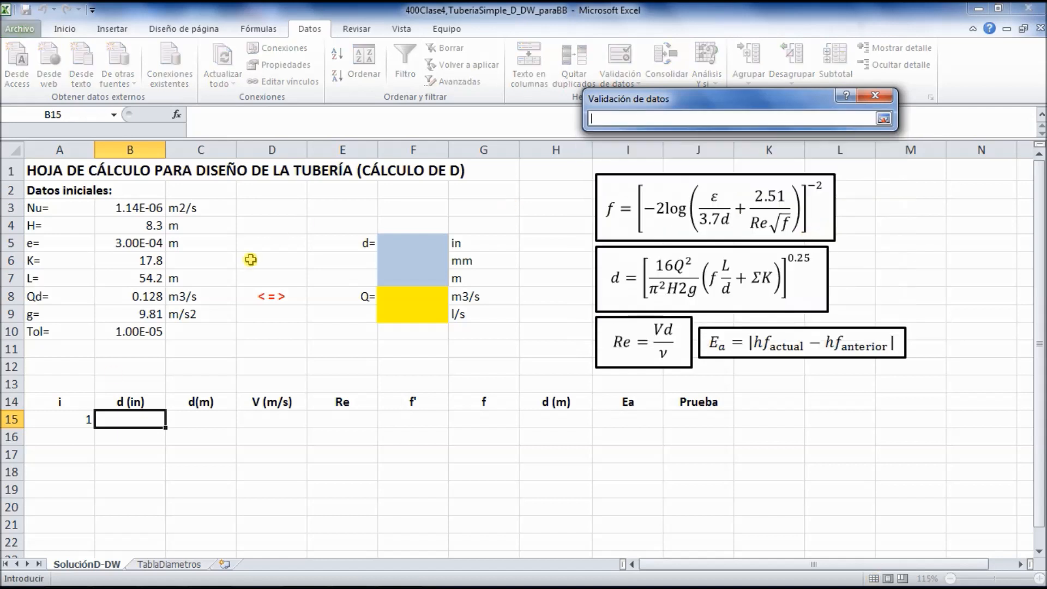
left_click(169, 564)
left_click_drag(140, 200, 147, 471)
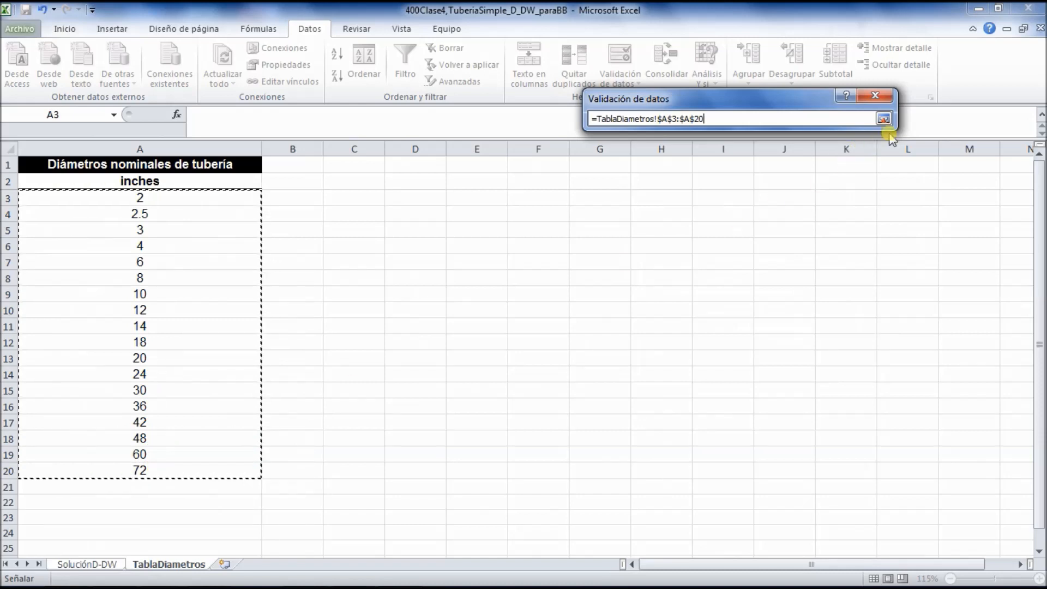
left_click(883, 119)
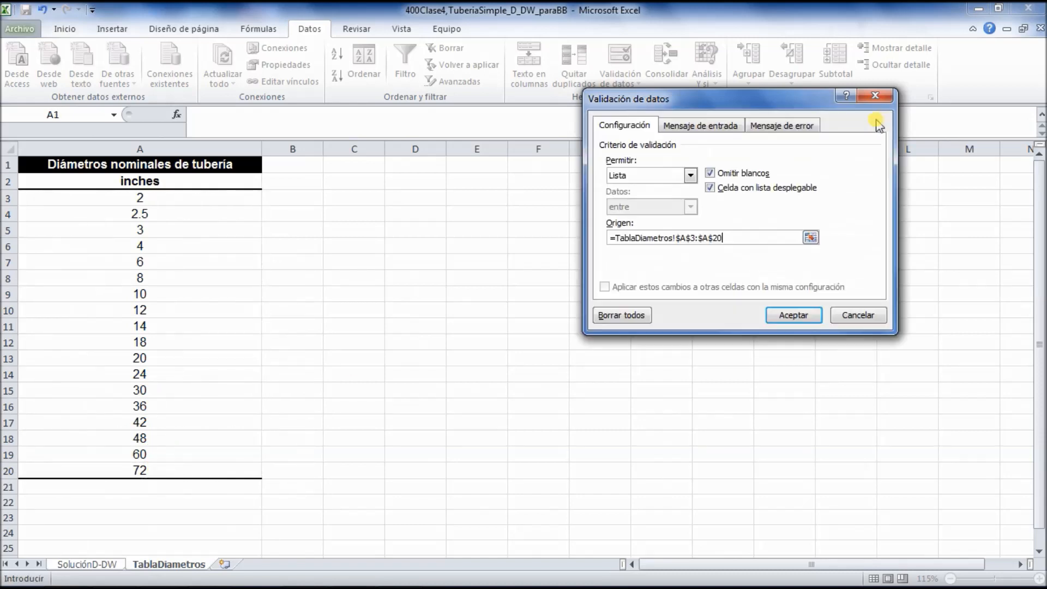
left_click(789, 315)
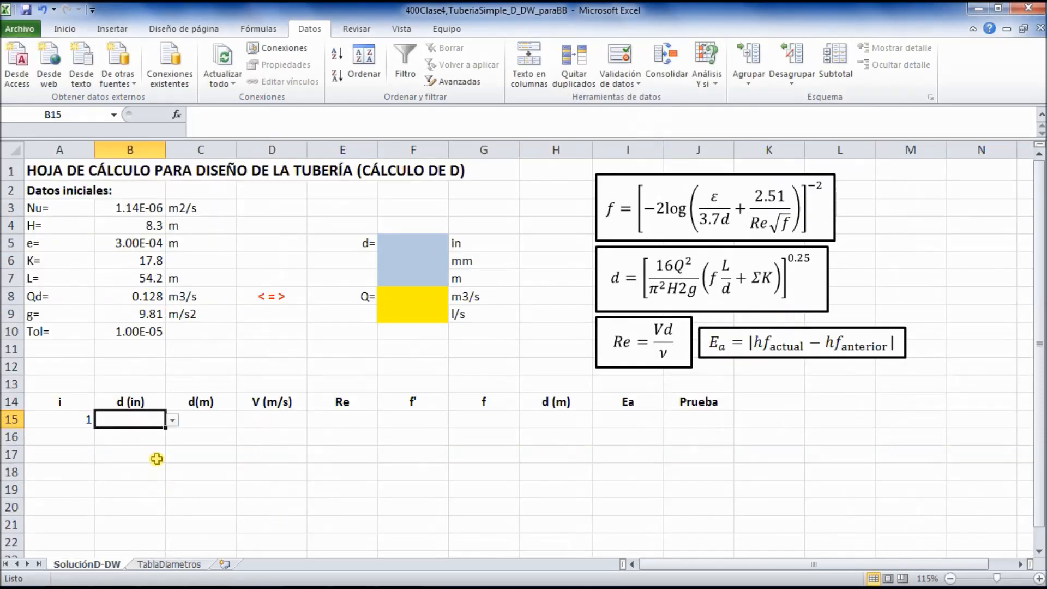
Step: Choose 4 inches from the diameter list in B15 as the first trial value and save the workbook
left_click(172, 421)
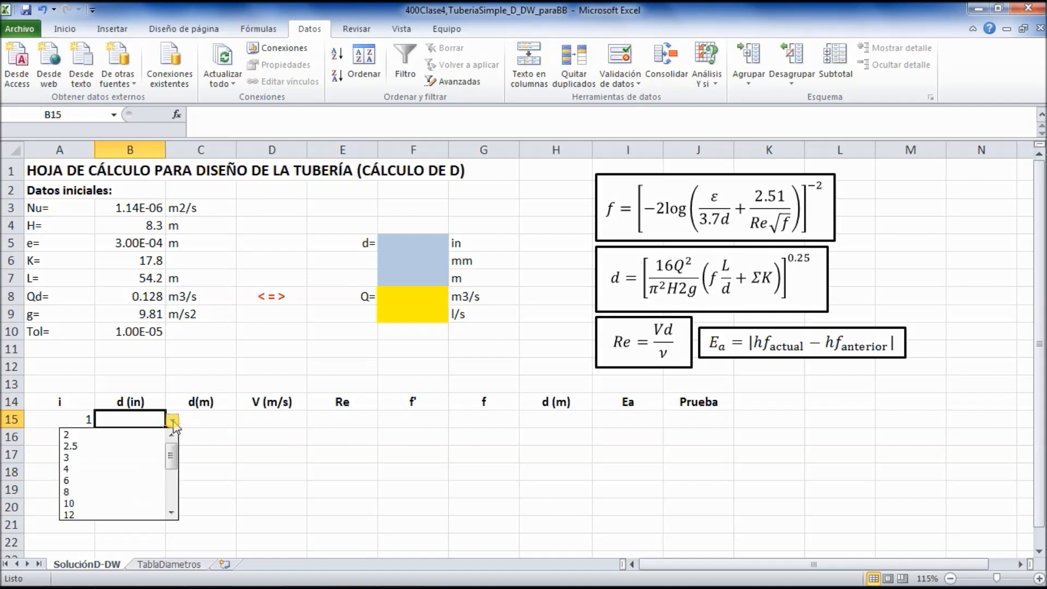
mouse_move(171, 455)
left_mouse_down()
mouse_move(171, 491)
mouse_move(172, 449)
left_mouse_up()
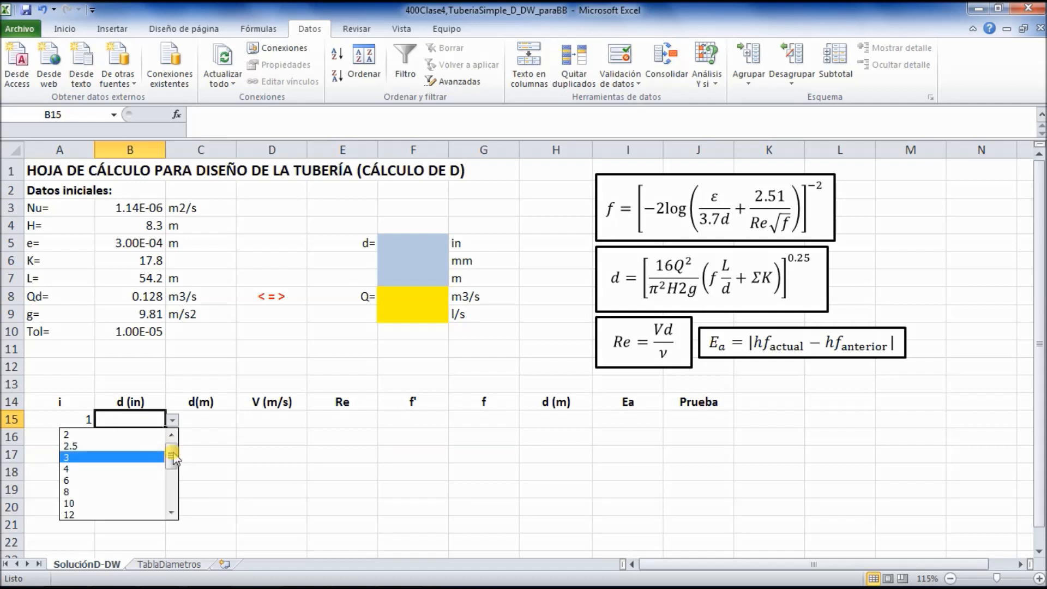
left_click(70, 470)
left_click(218, 455)
left_click(187, 417)
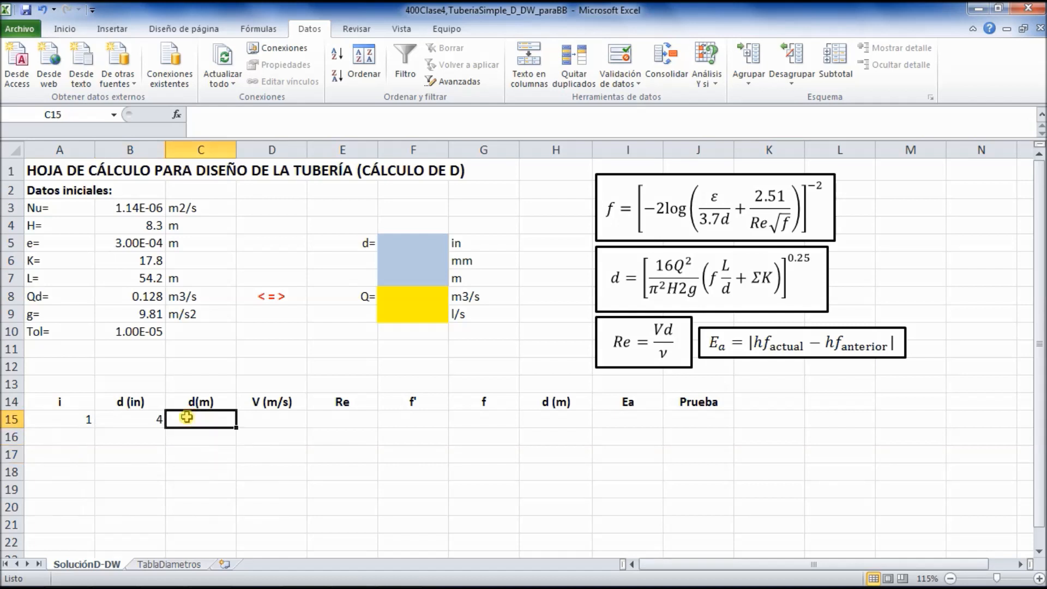
left_click(26, 9)
Step: Convert the trial diameter to metres in cell C15 with the formula =B15*0.025
type("=")
key("Left")
type("*")
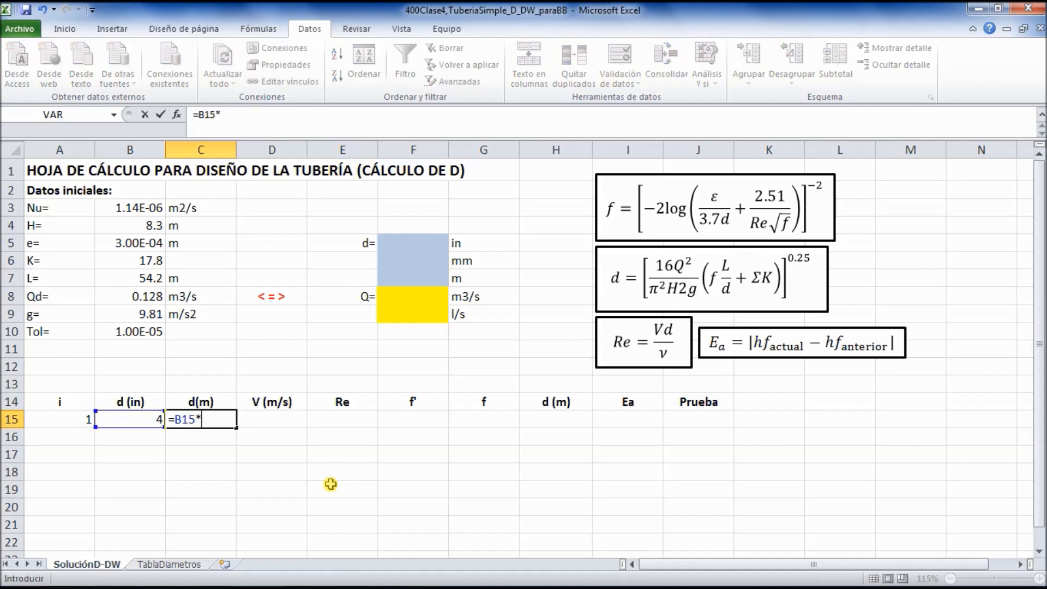
type("0.025")
key("Return")
left_click(281, 453)
left_click(145, 415)
left_click(212, 421)
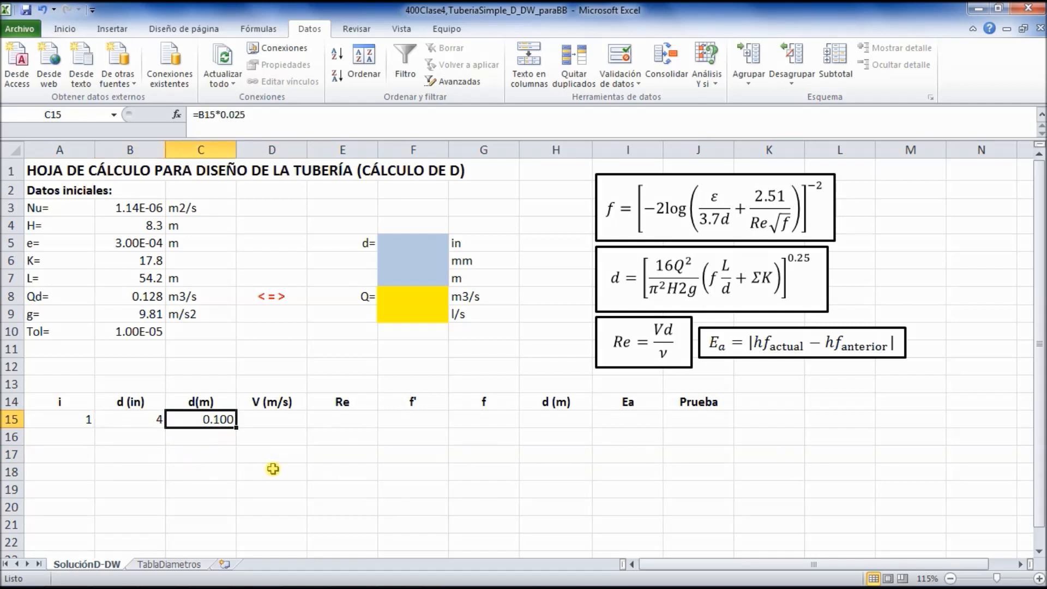
Step: Begin the velocity formula in cell D15 by dividing the design flow, fixed as $B$8, by pi()
left_click(276, 455)
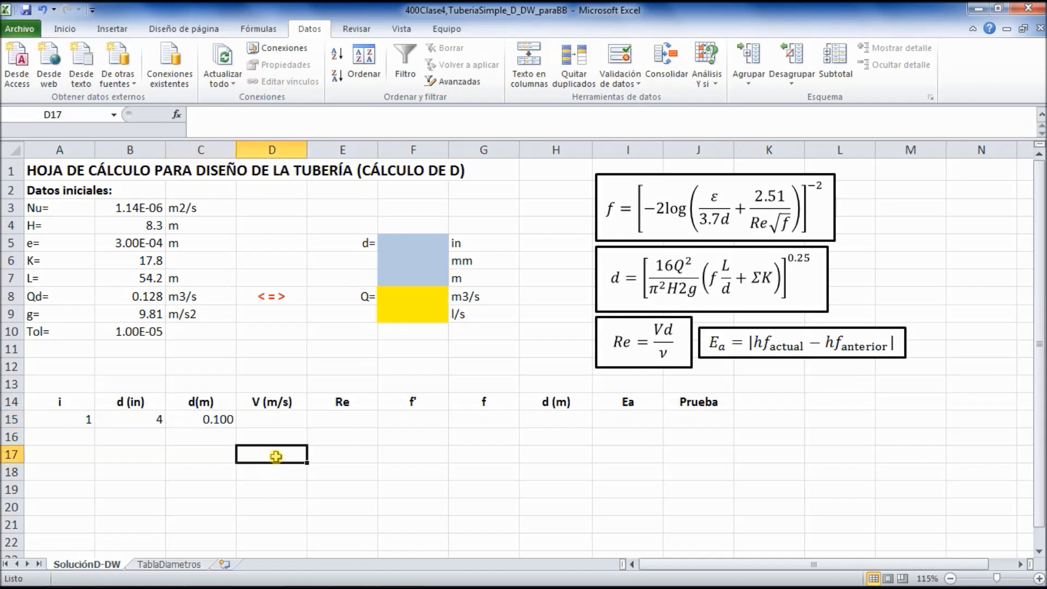
left_click(279, 419)
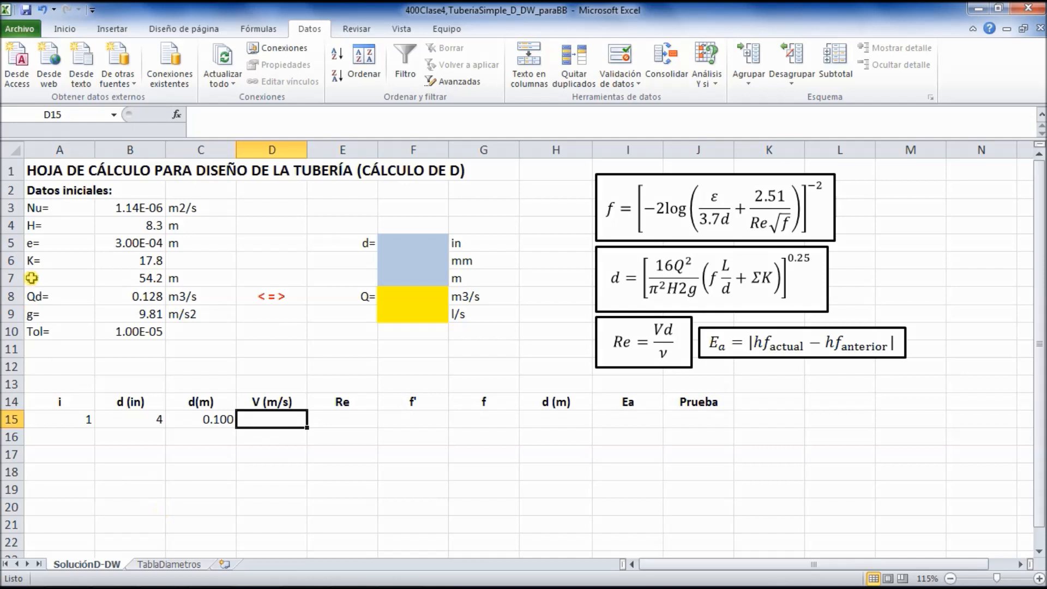
left_click(143, 296)
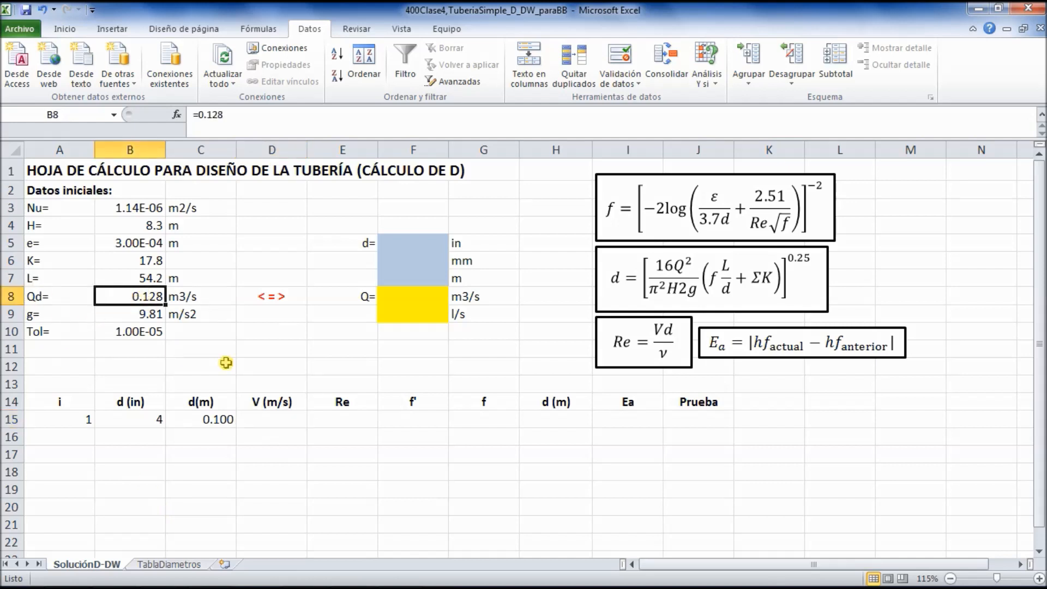
left_click(204, 420)
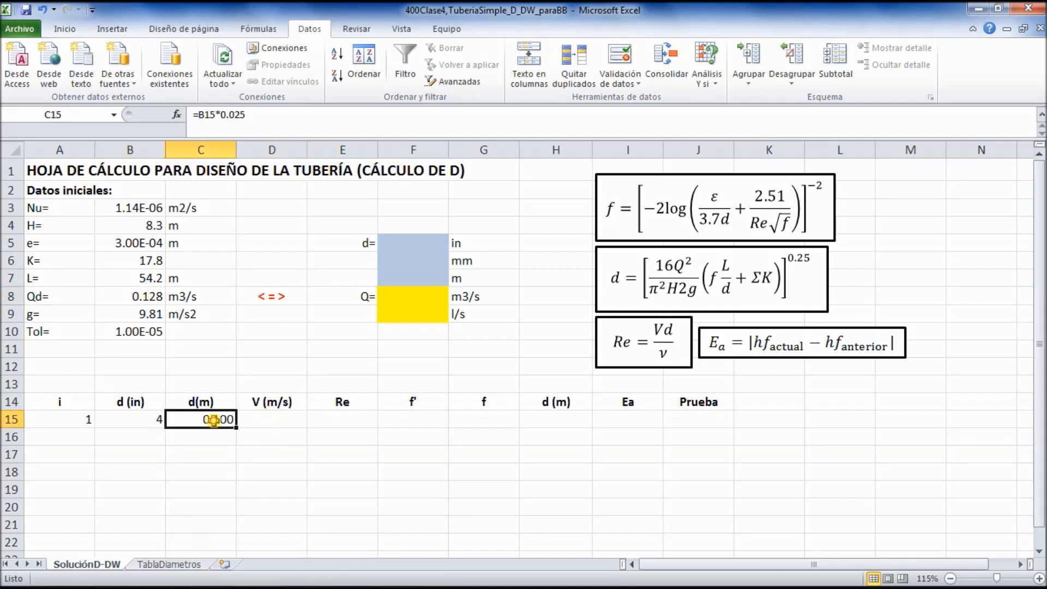
left_click(259, 423)
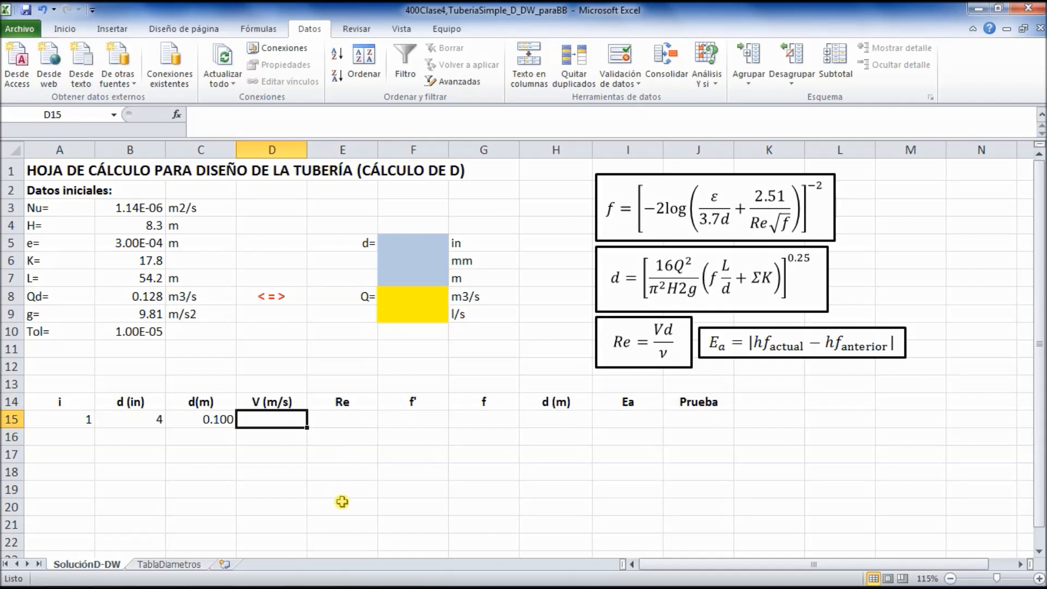
type("=")
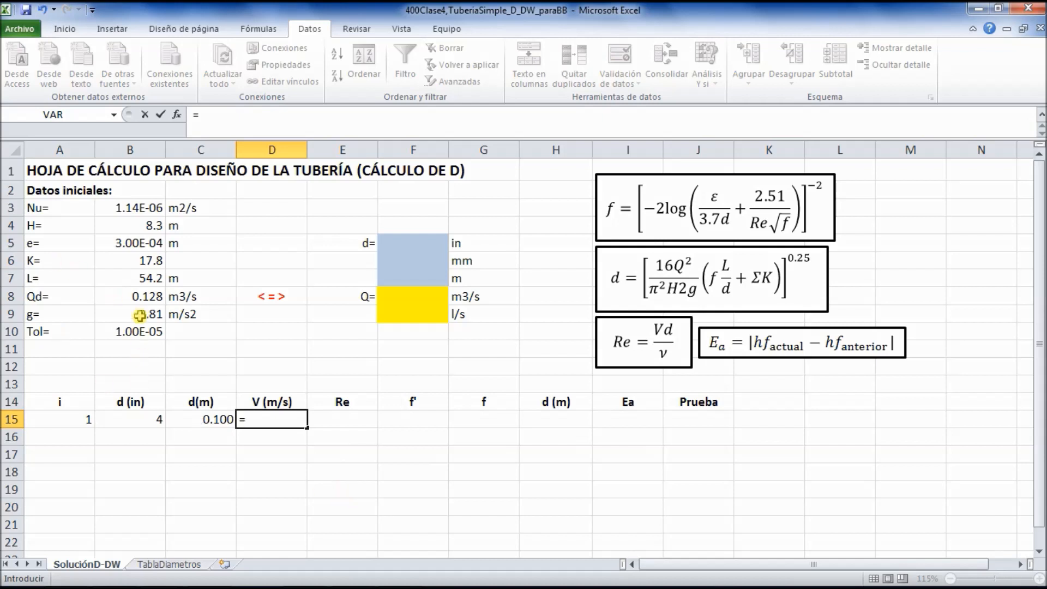
left_click(136, 296)
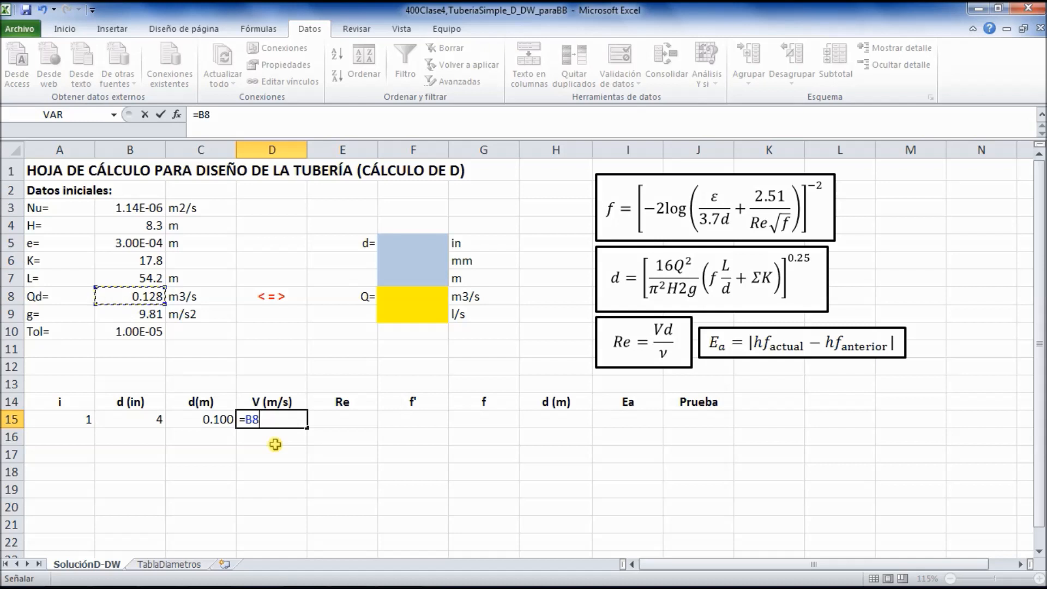
key("F4")
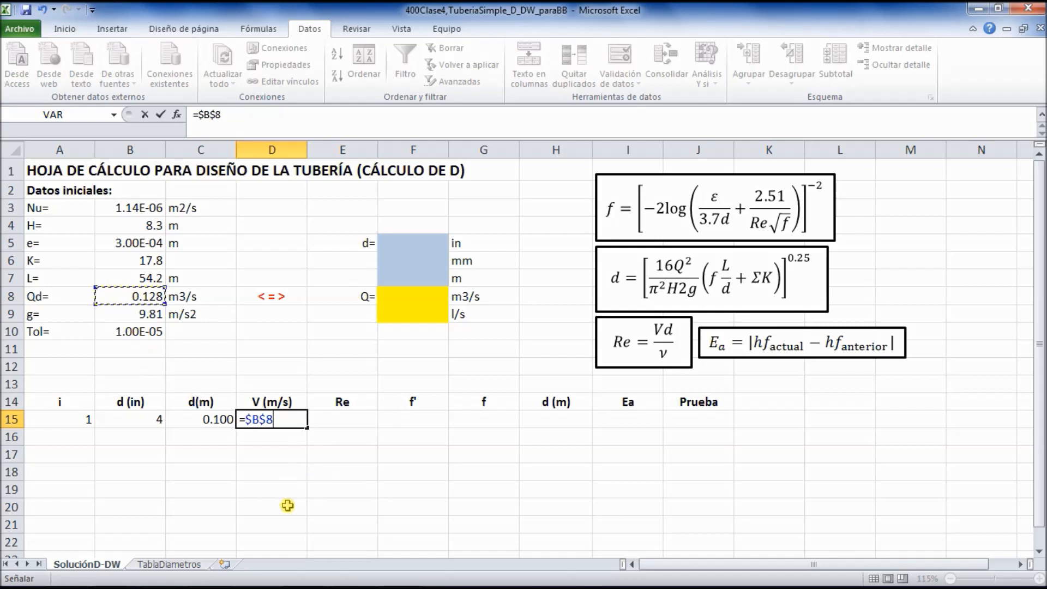
type("/")
type("pi")
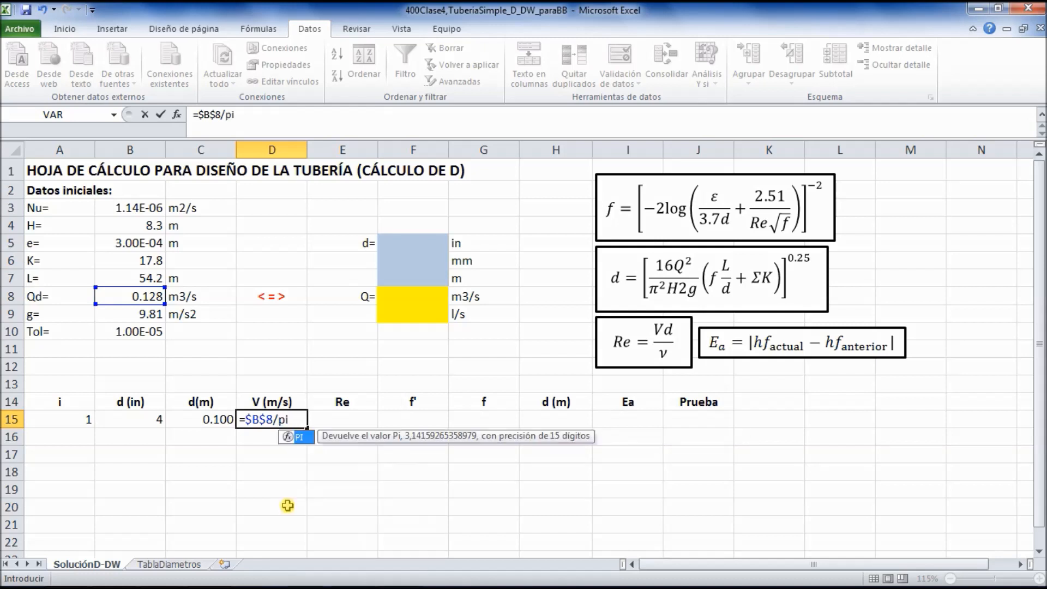
type("()")
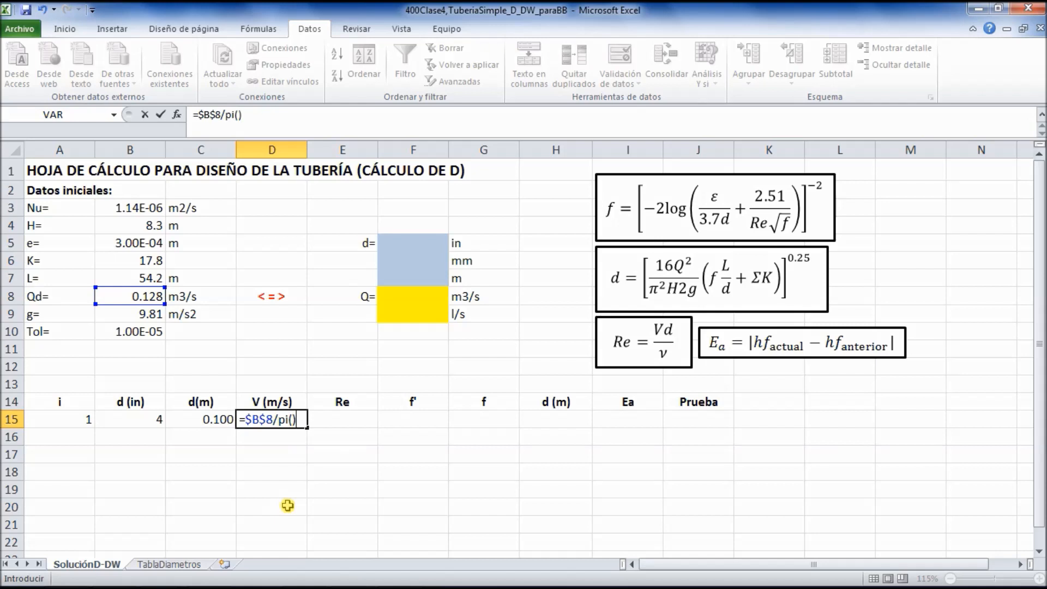
Step: Complete the velocity formula in D15 with the circular pipe area in parentheses, giving =$B$8/(pi()*C15^2/4)
left_click(226, 115)
type("()")
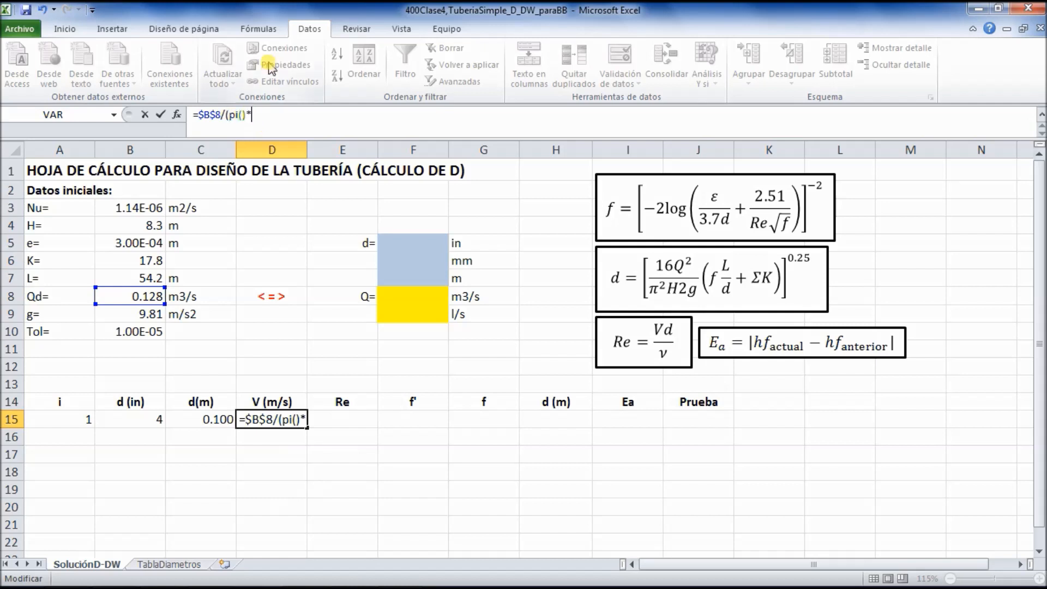
type("*")
left_click(208, 419)
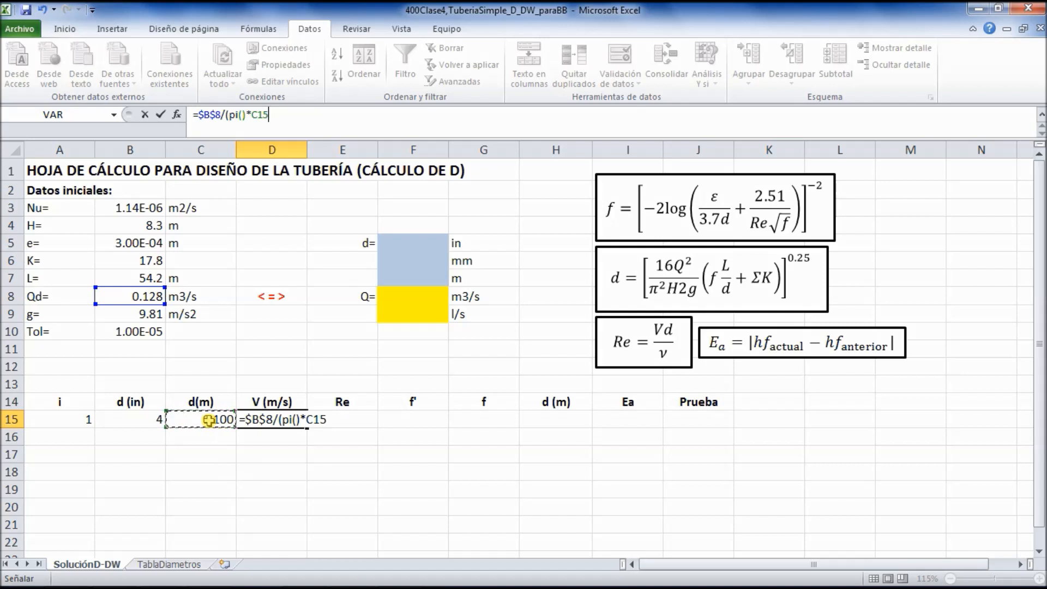
type("^2/4")
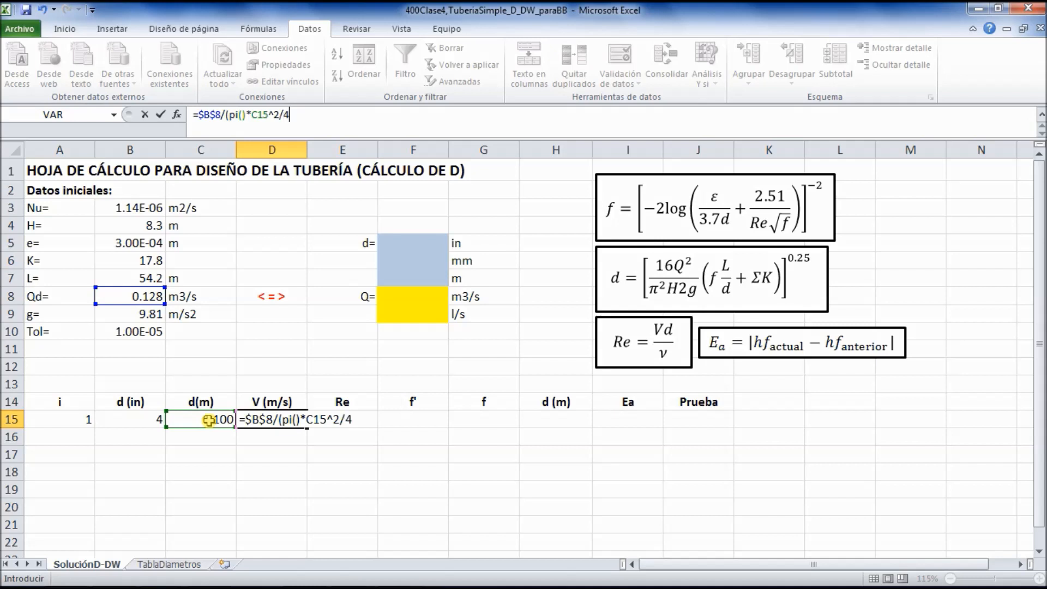
type(")")
key("Return")
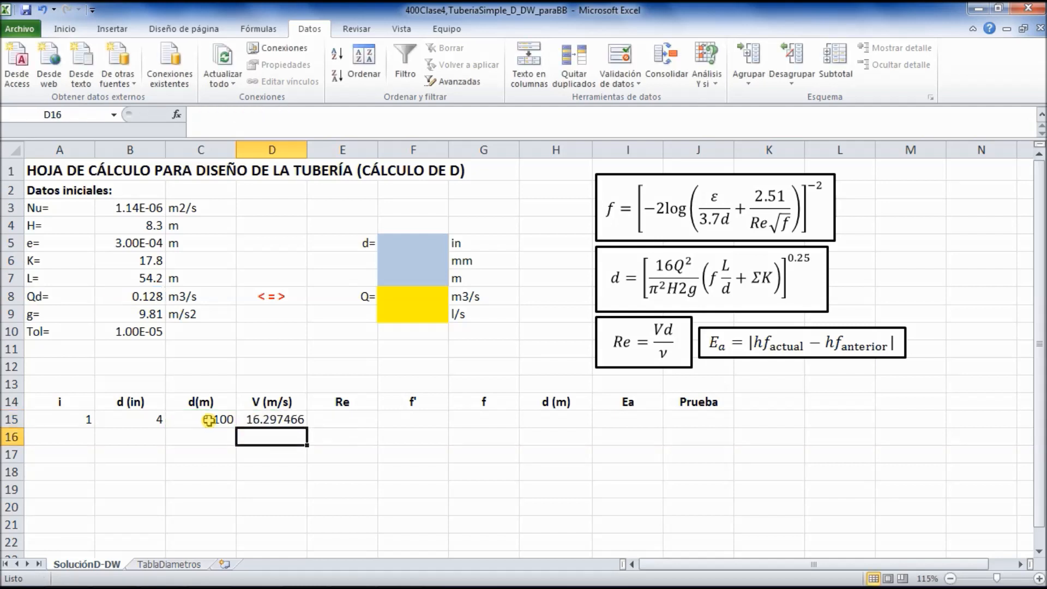
key("Up")
left_click(326, 452)
left_click(270, 421)
left_click(312, 465)
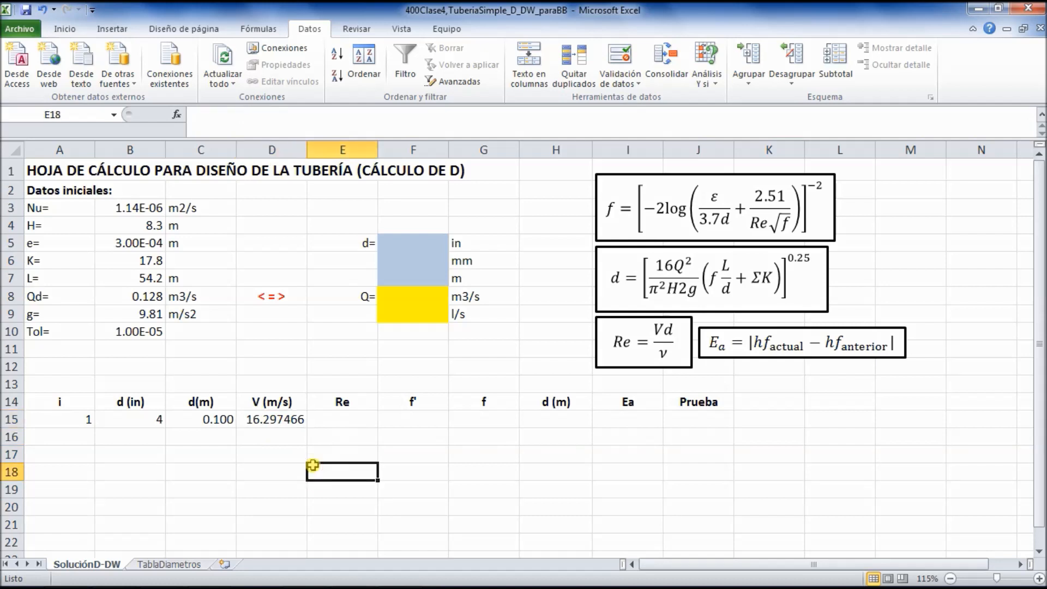
left_click(212, 418)
left_click(222, 456)
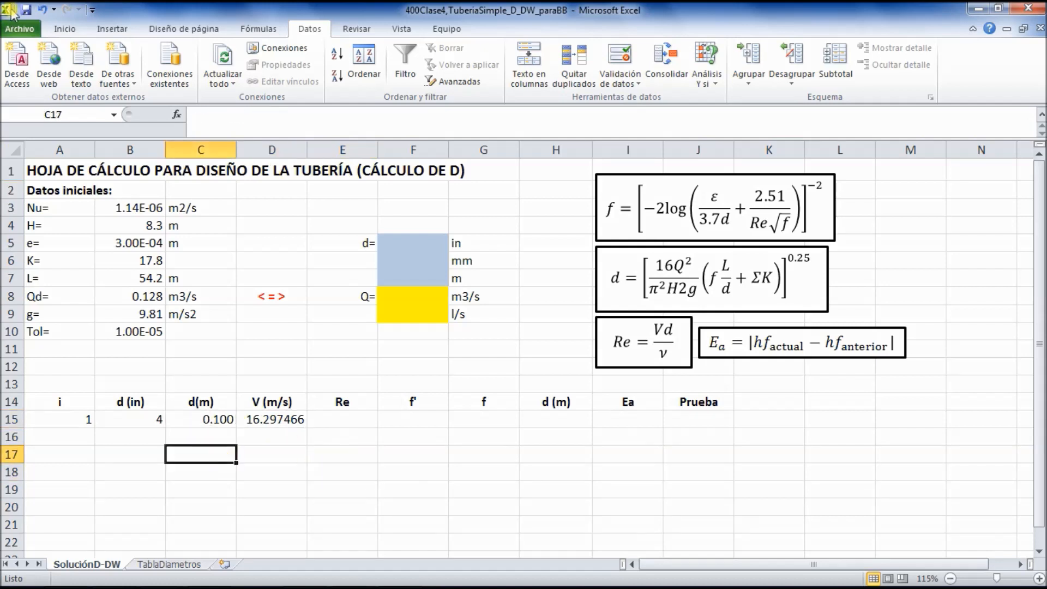
Step: Calculate the Reynolds number in cell E15 with =D15*C15/$B$3, keeping the viscosity reference absolute
left_click(339, 440)
left_click(342, 420)
left_click(409, 469)
left_click(353, 421)
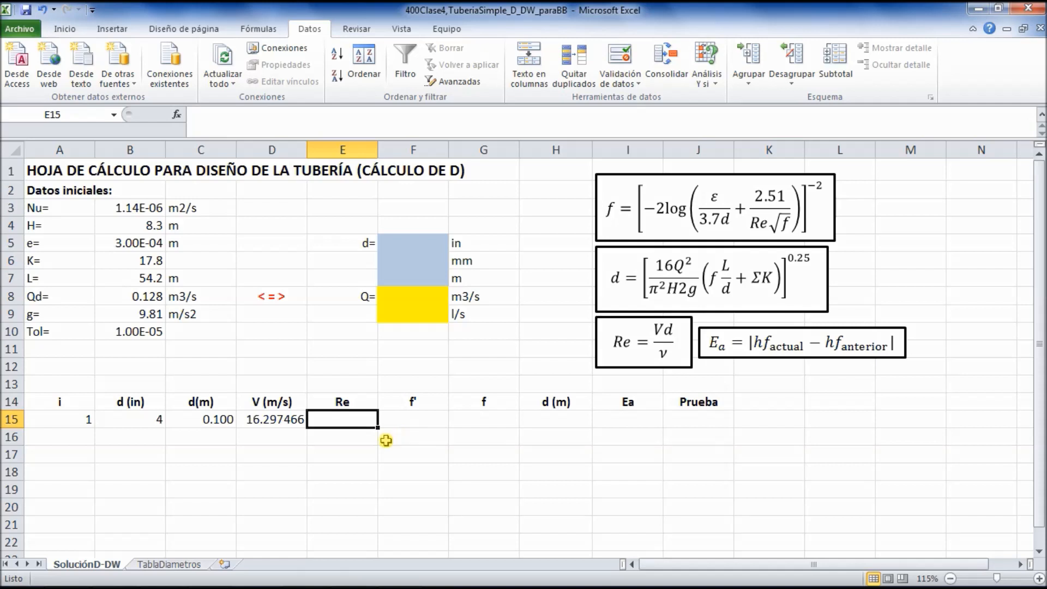
type("=")
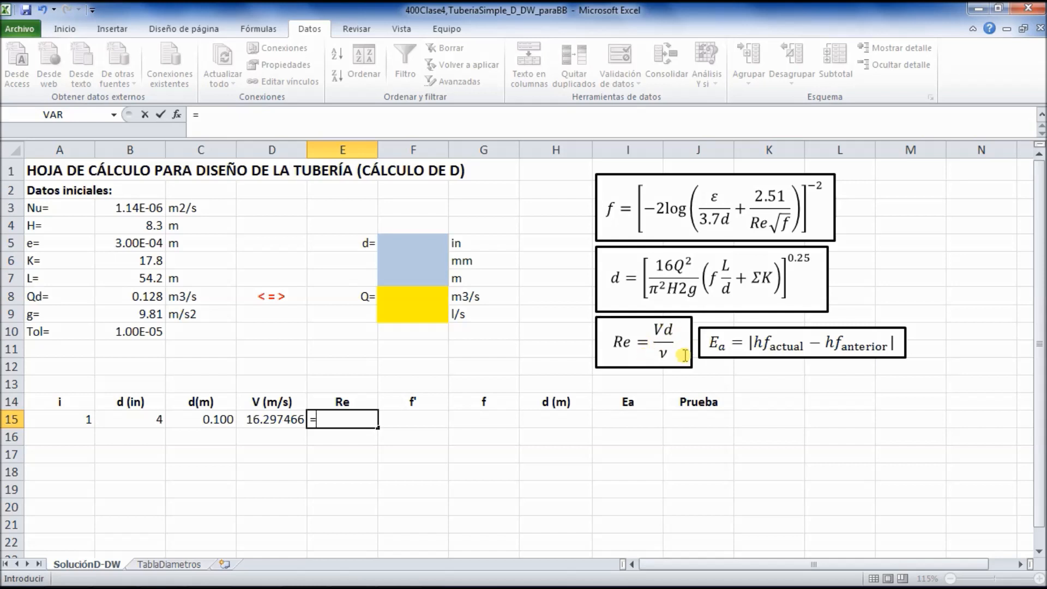
left_click(261, 420)
type("*")
left_click(202, 418)
type("/")
left_click(132, 210)
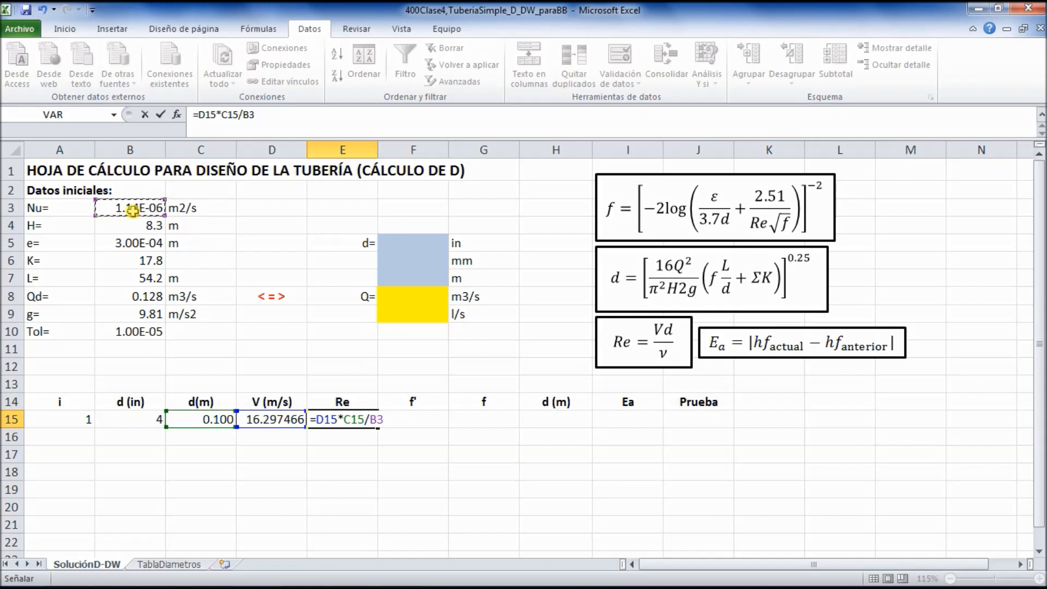
key("F4")
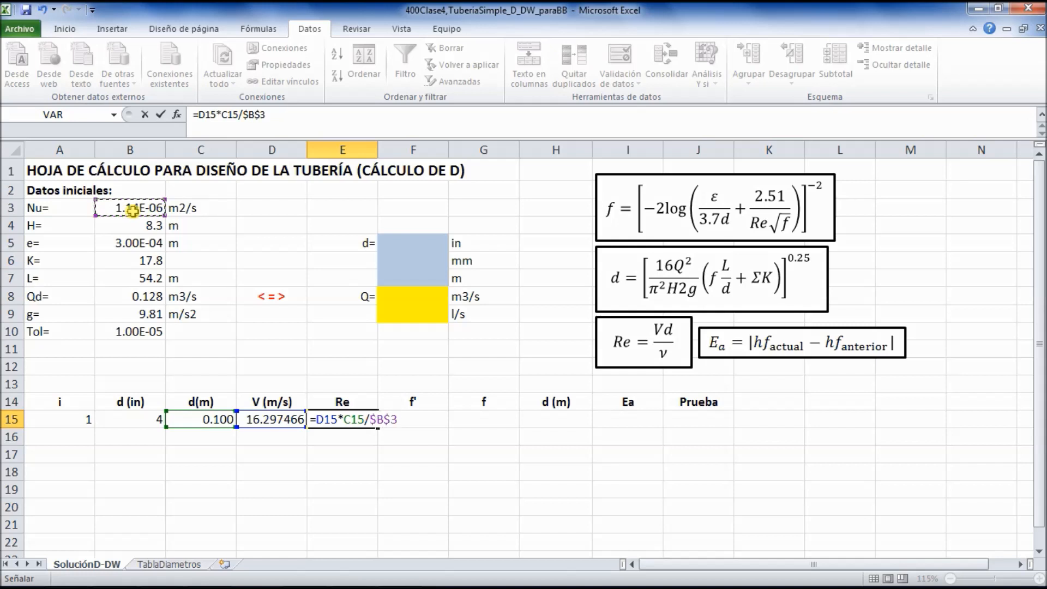
key("Return")
key("Up")
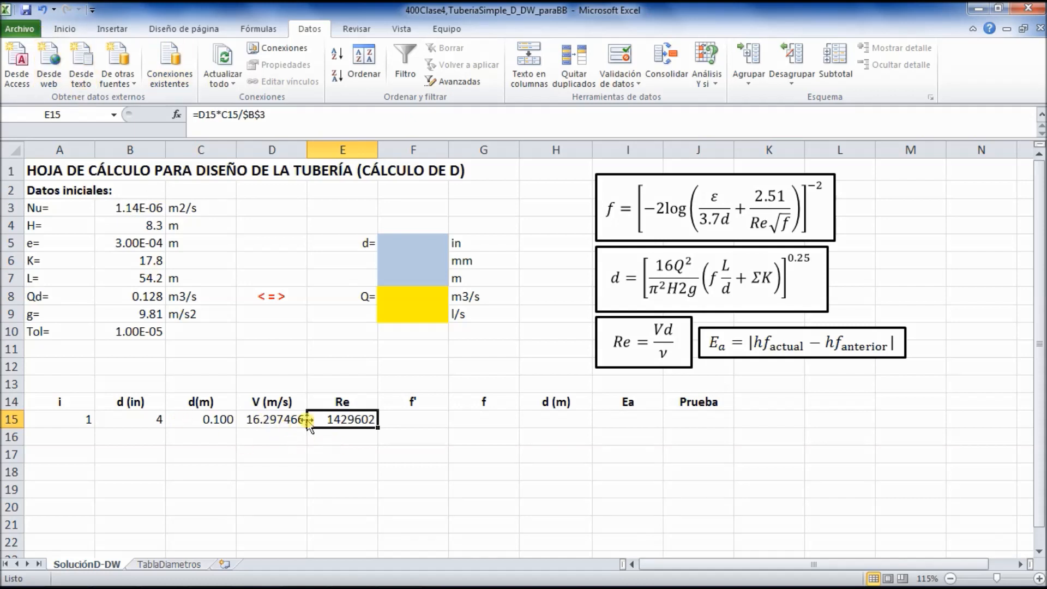
Step: Review the velocity formula in cell D15 without changing it, and save the workbook
left_click(281, 420)
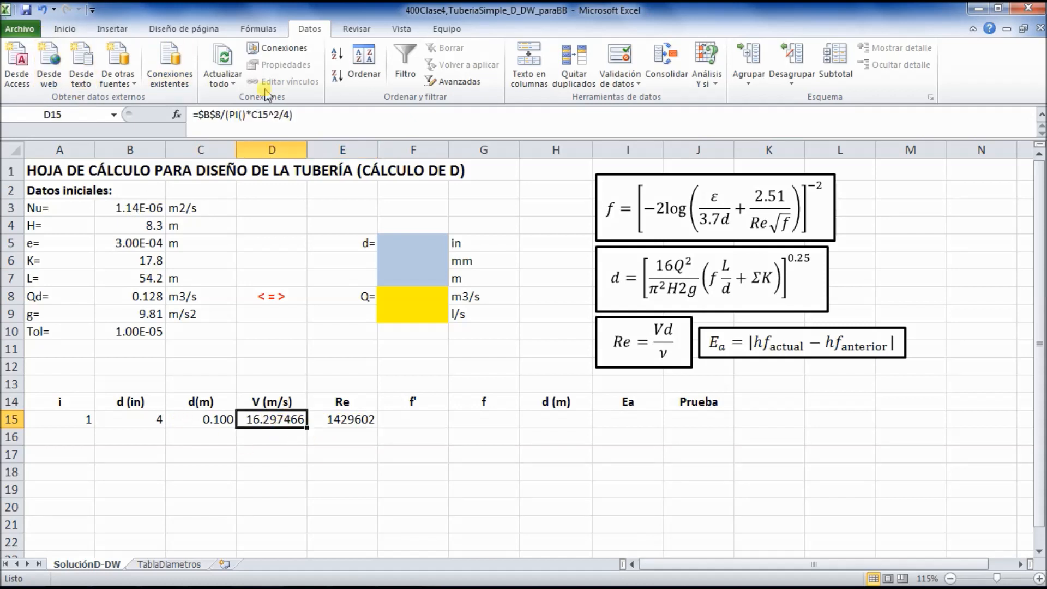
left_click(258, 118)
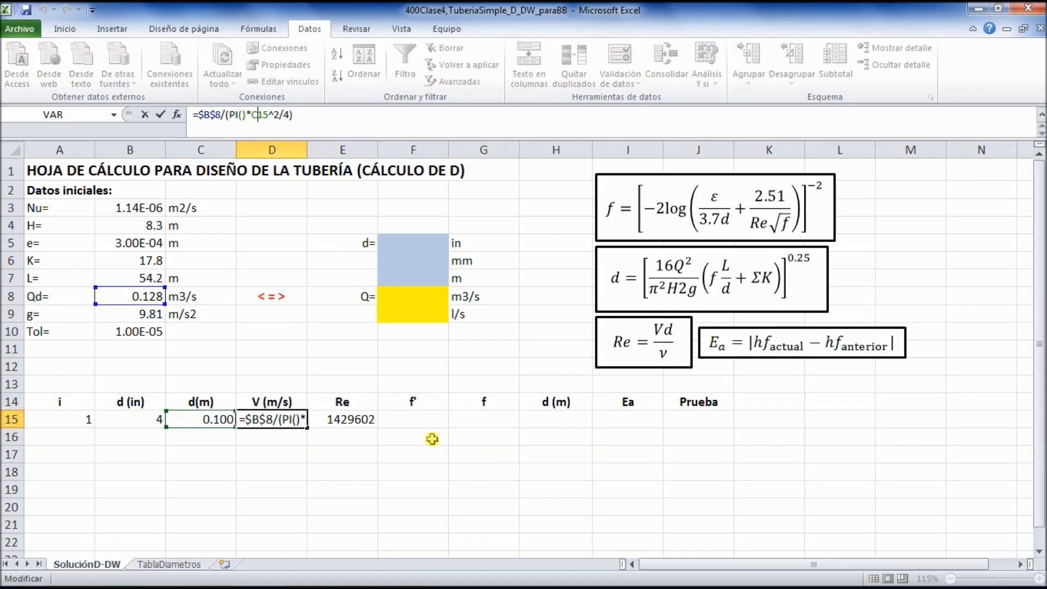
key("ctrl+Return")
left_click(495, 463)
left_click(431, 438)
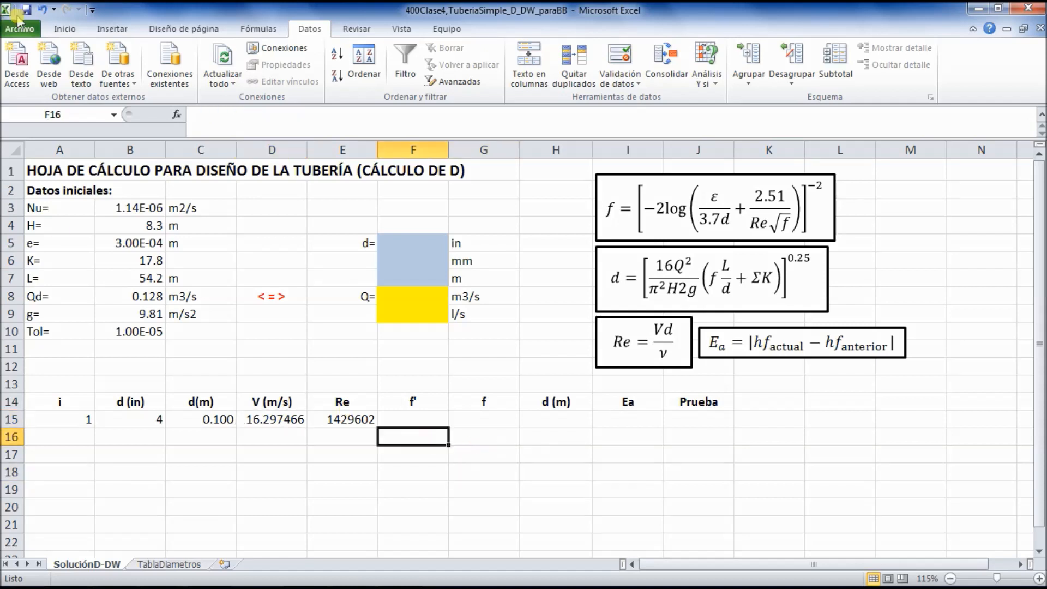
left_click(25, 13)
left_click(666, 212)
left_click(964, 242)
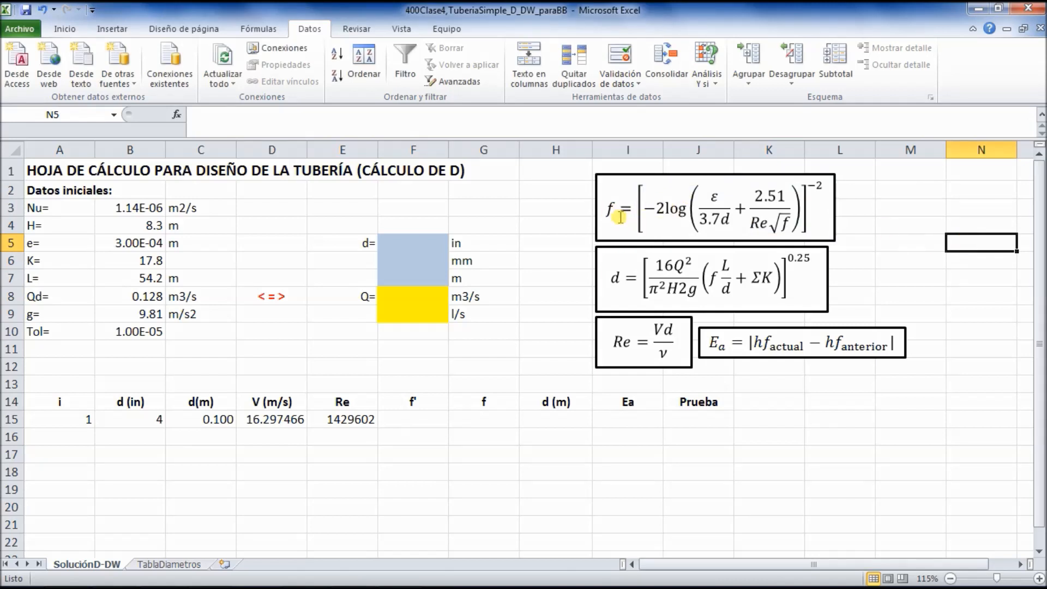
left_click(791, 232)
left_click(847, 231)
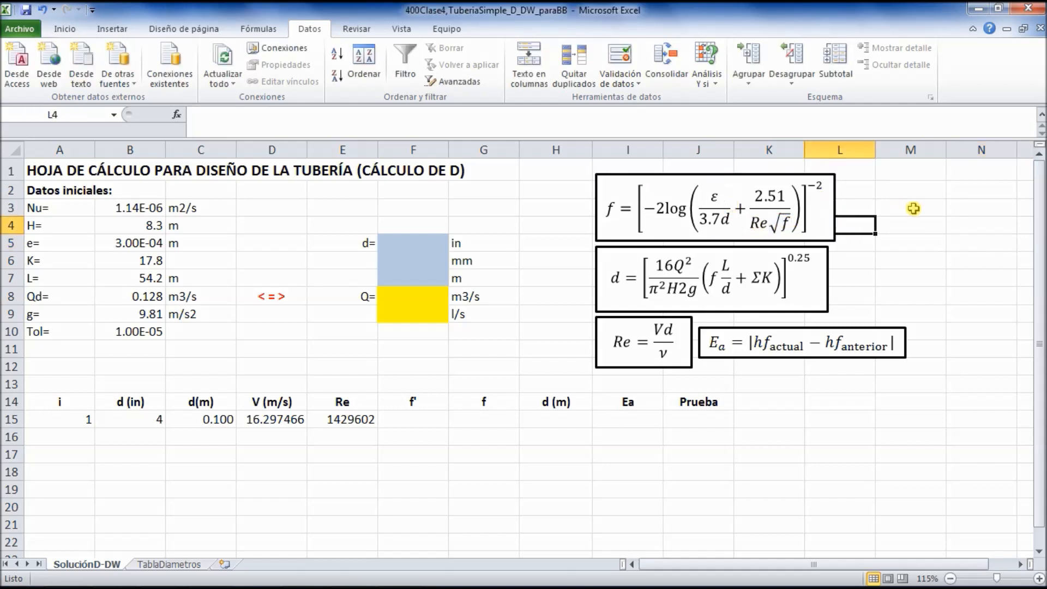
left_click(886, 194)
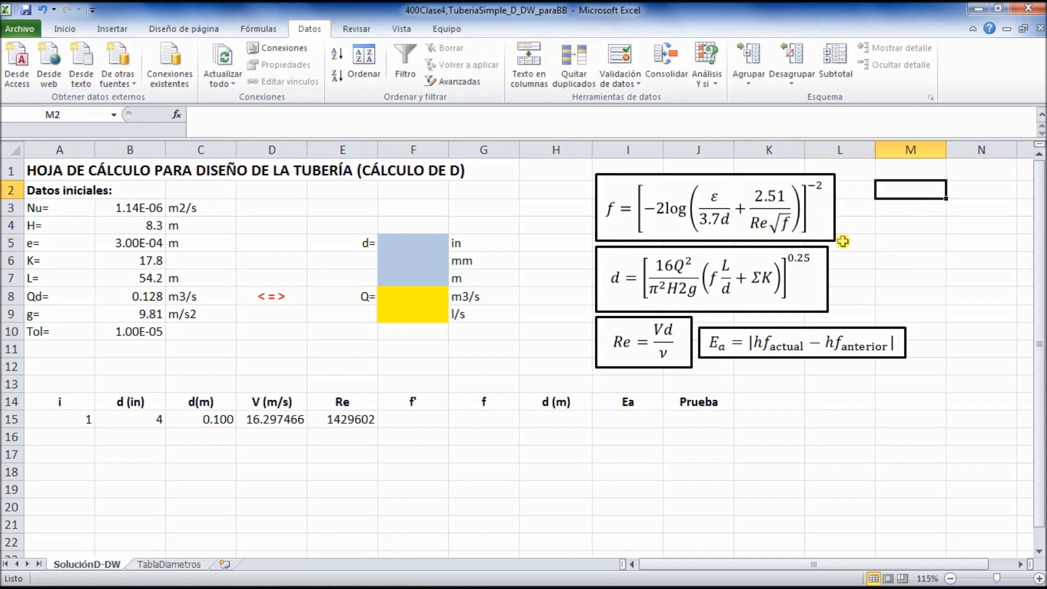
left_click(494, 457)
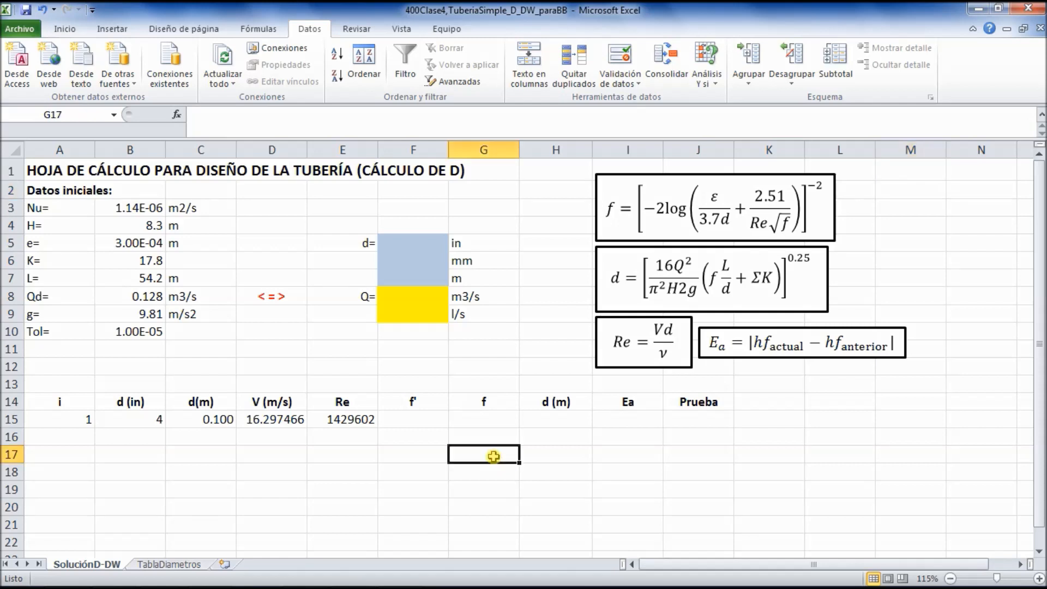
left_click(434, 452)
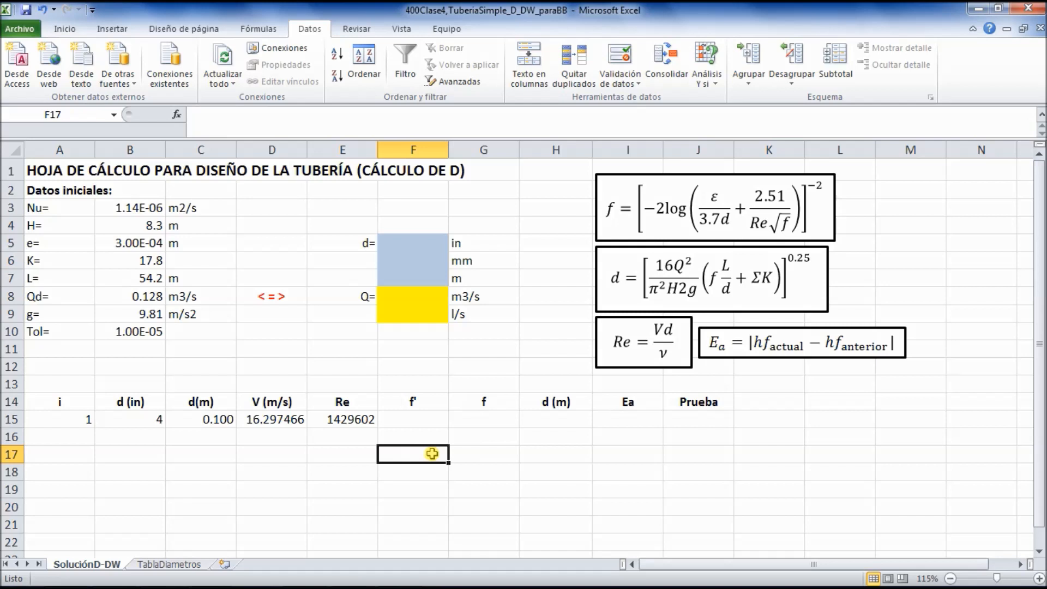
left_click(499, 436)
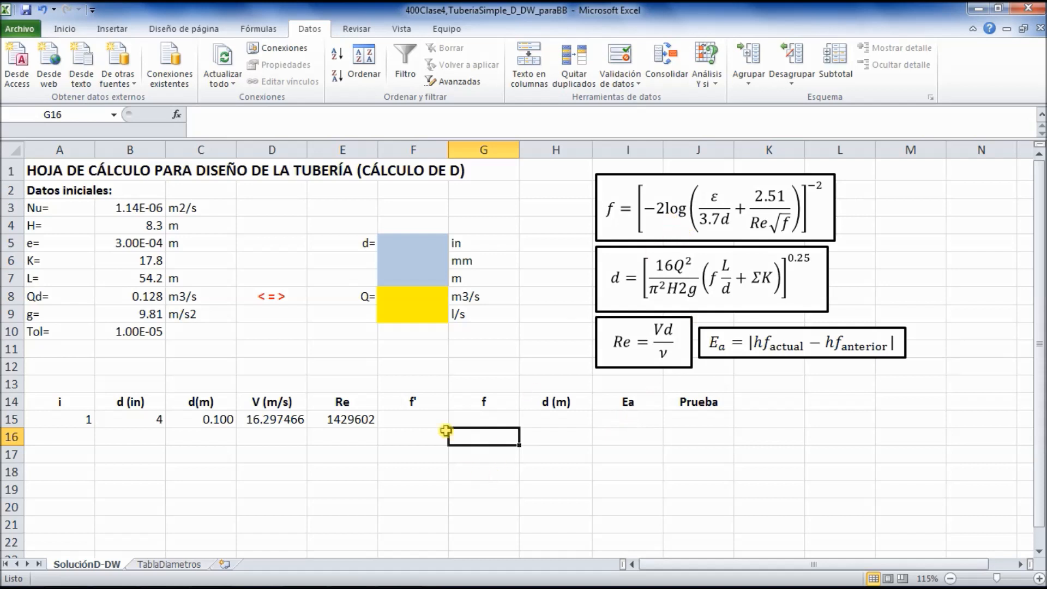
Step: Enter 0.01 as the assumed initial friction factor f' in cell F15
left_click(423, 415)
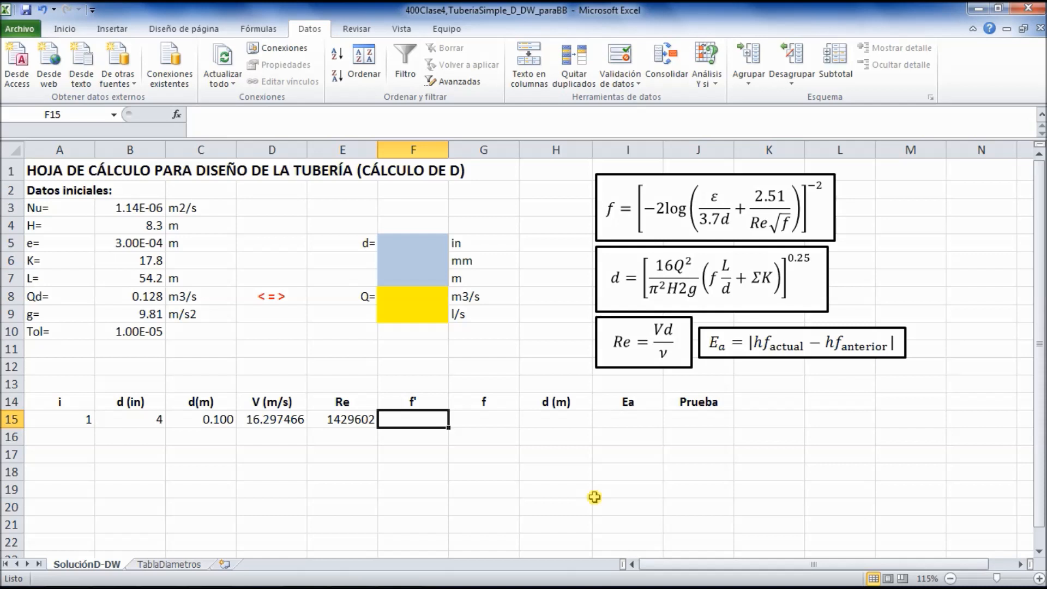
type("0.01")
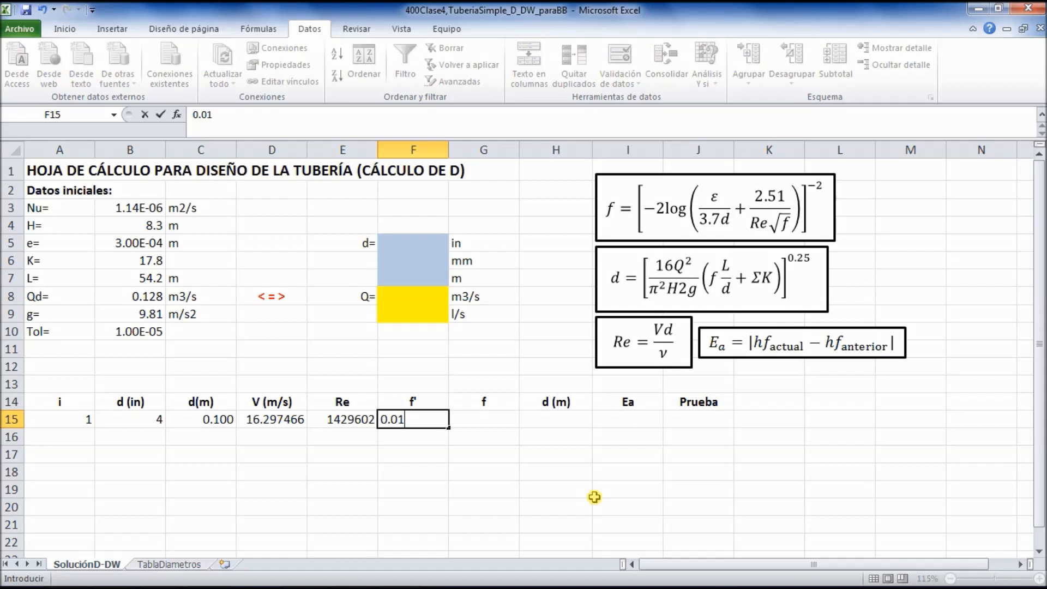
key("Return")
key("Up")
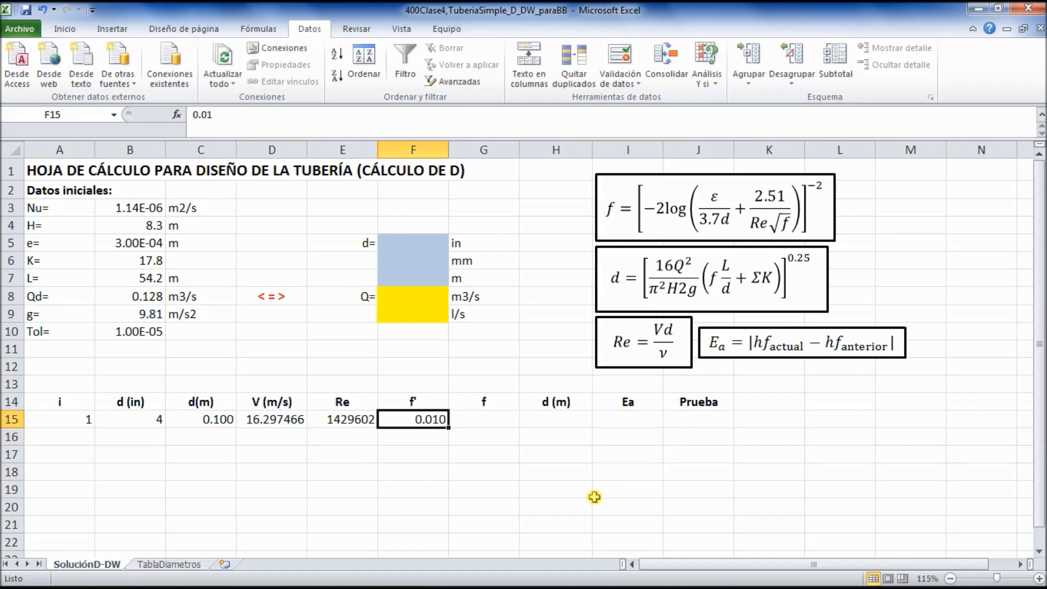
left_click(432, 457)
left_click(429, 416)
left_click(565, 483)
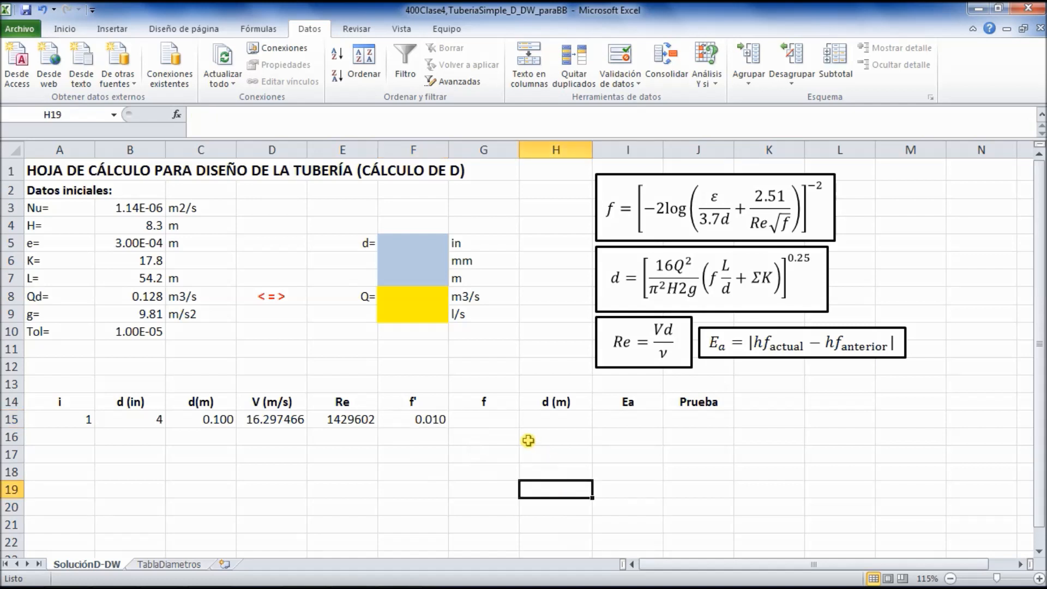
Step: Enable iterative calculation in the program's formula options
left_click(478, 423)
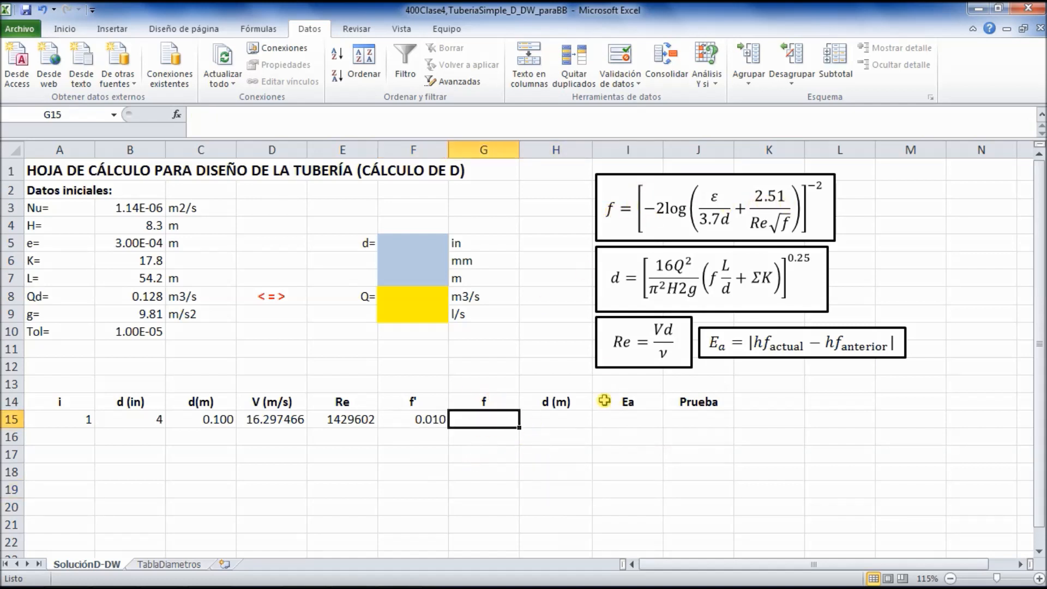
left_click(20, 29)
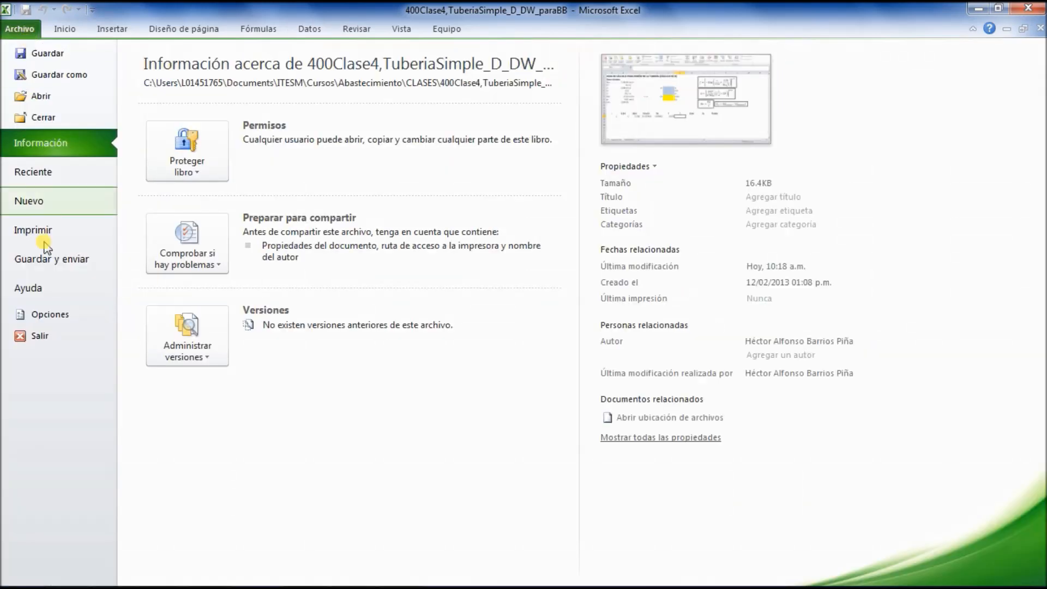
left_click(65, 315)
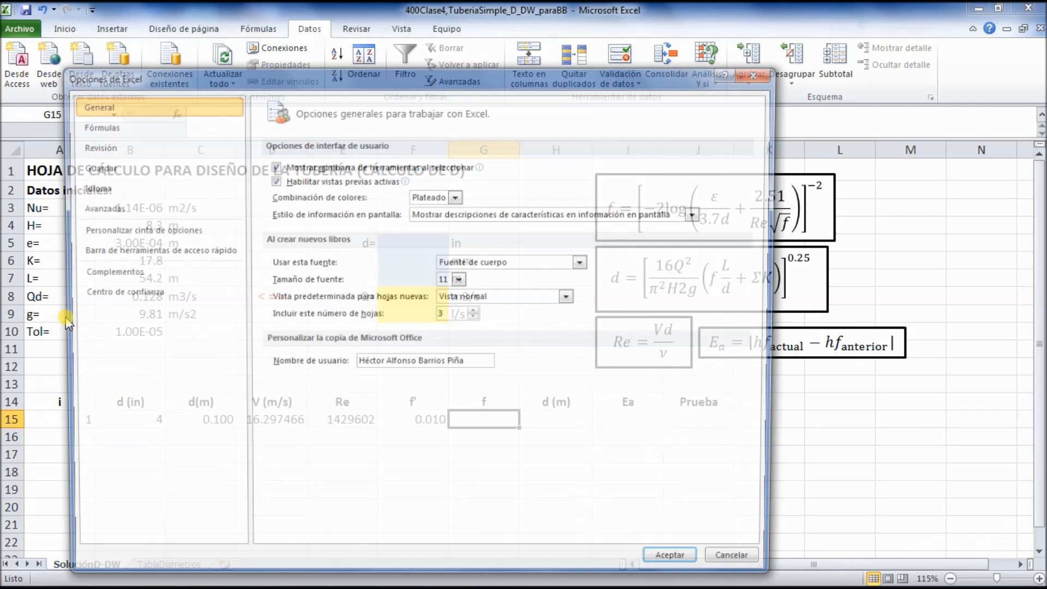
left_click(116, 126)
left_click(552, 165)
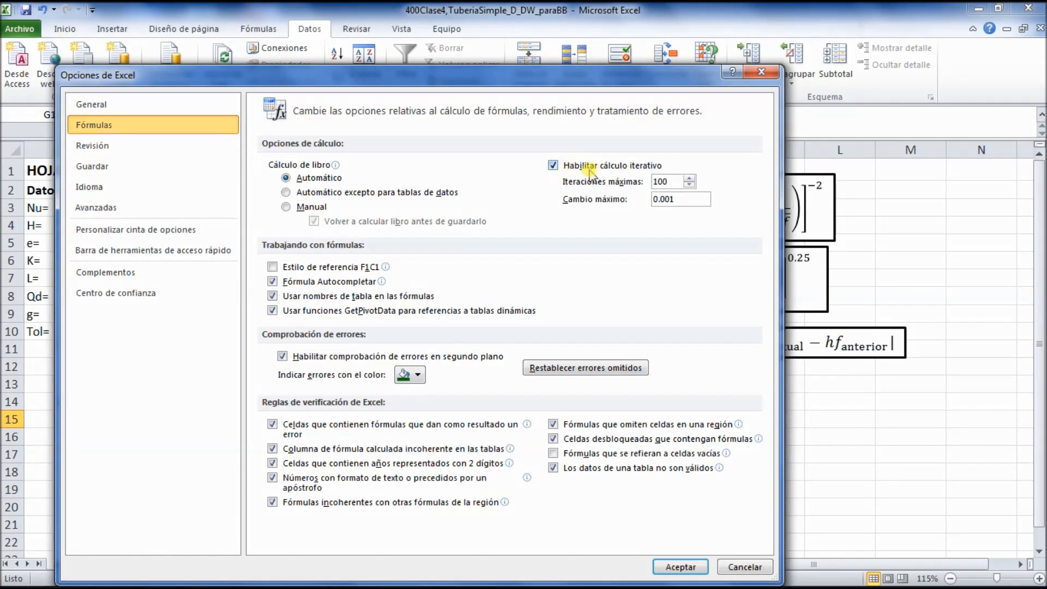
left_click(683, 567)
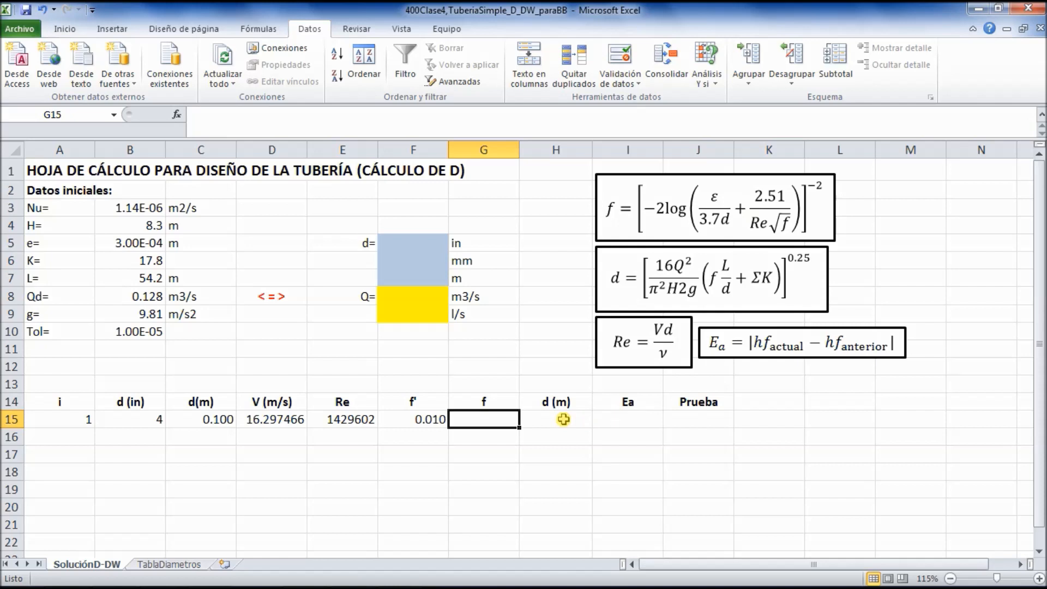
Step: Begin the friction factor formula in cell G15 with the roughness term =$B$5/3.7/C15, keeping the roughness reference absolute
type("=")
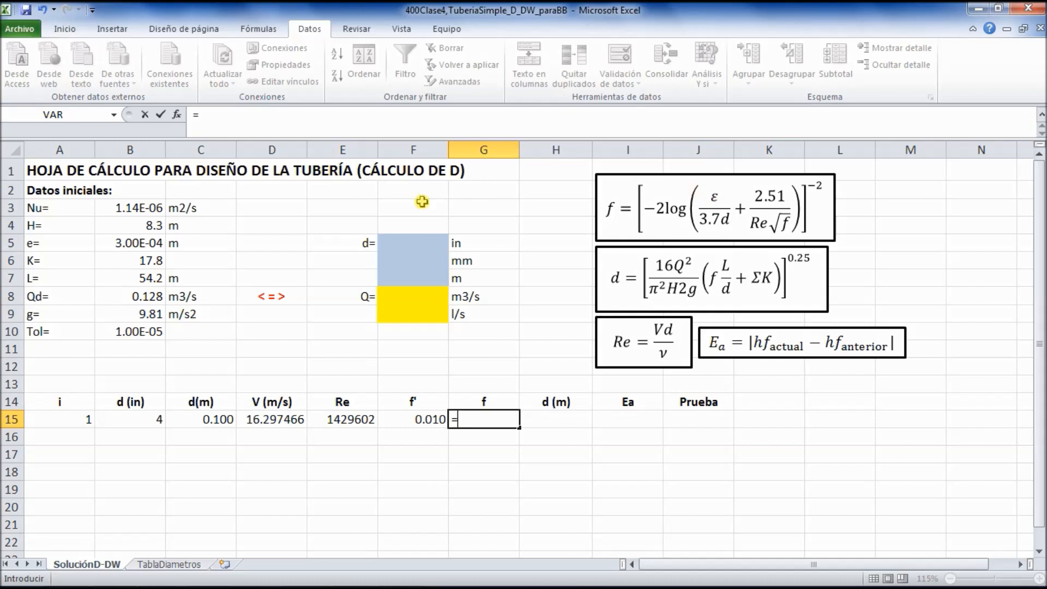
left_click(136, 244)
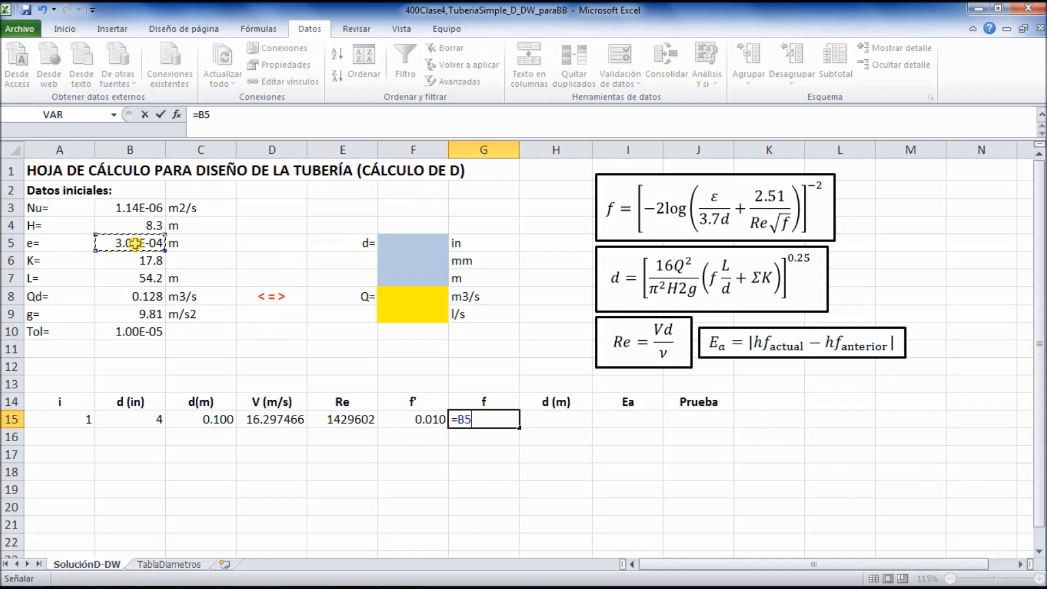
type("/3.7/")
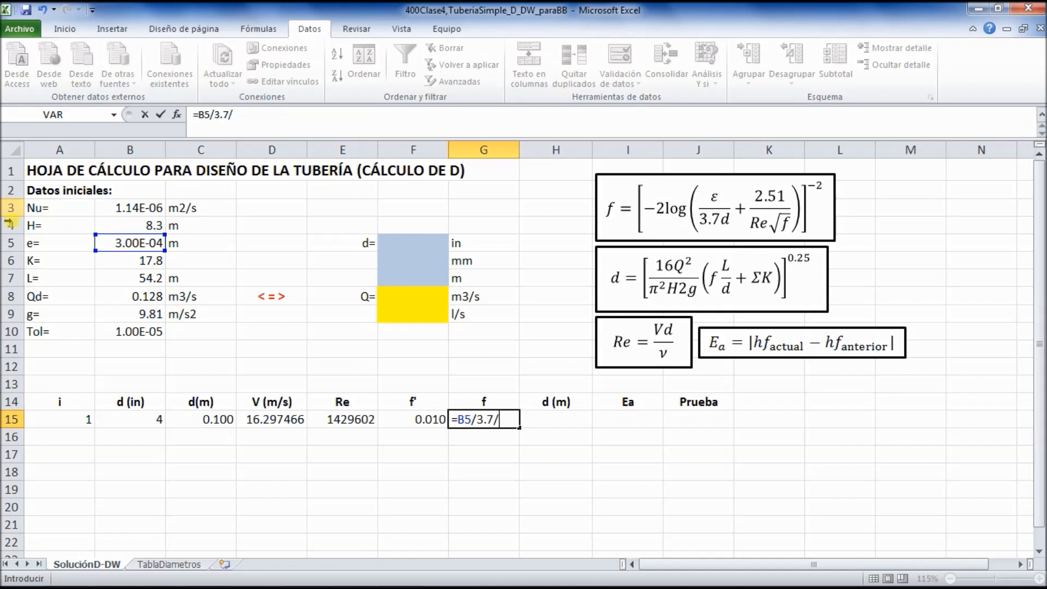
left_click(215, 420)
left_click(474, 419)
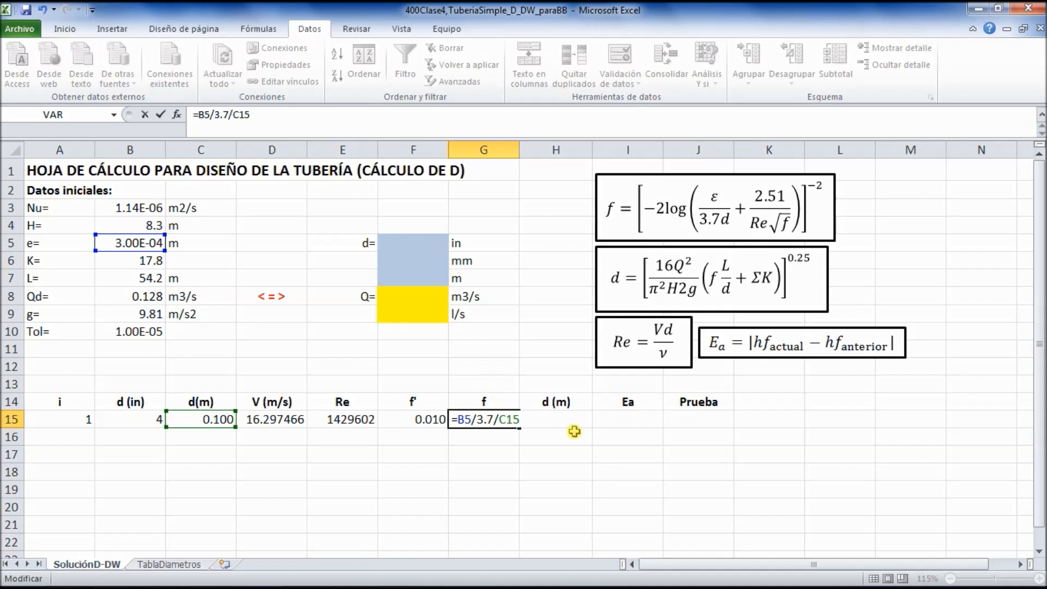
key("F4")
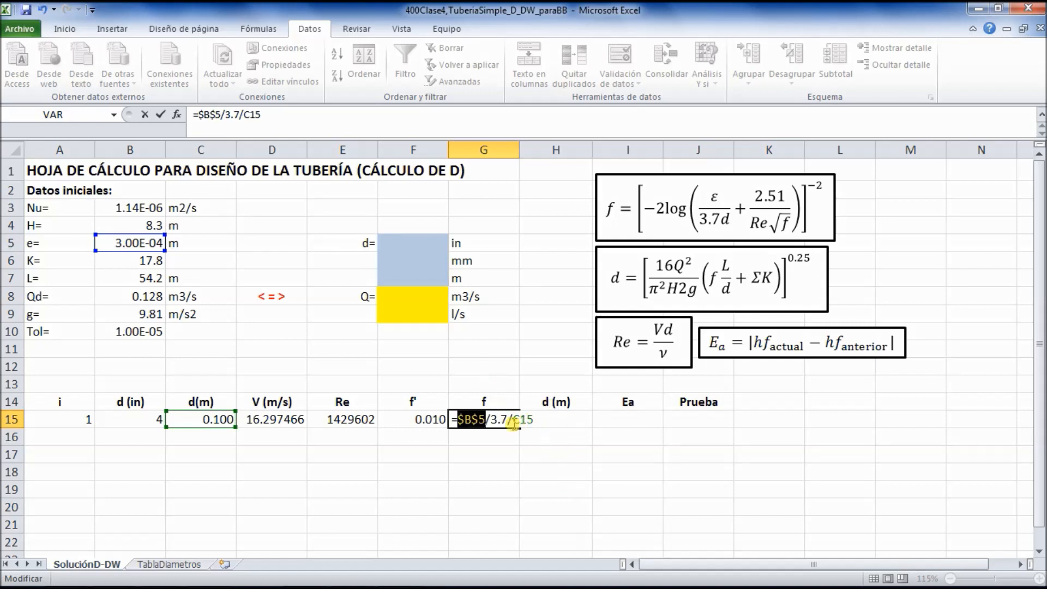
key("End")
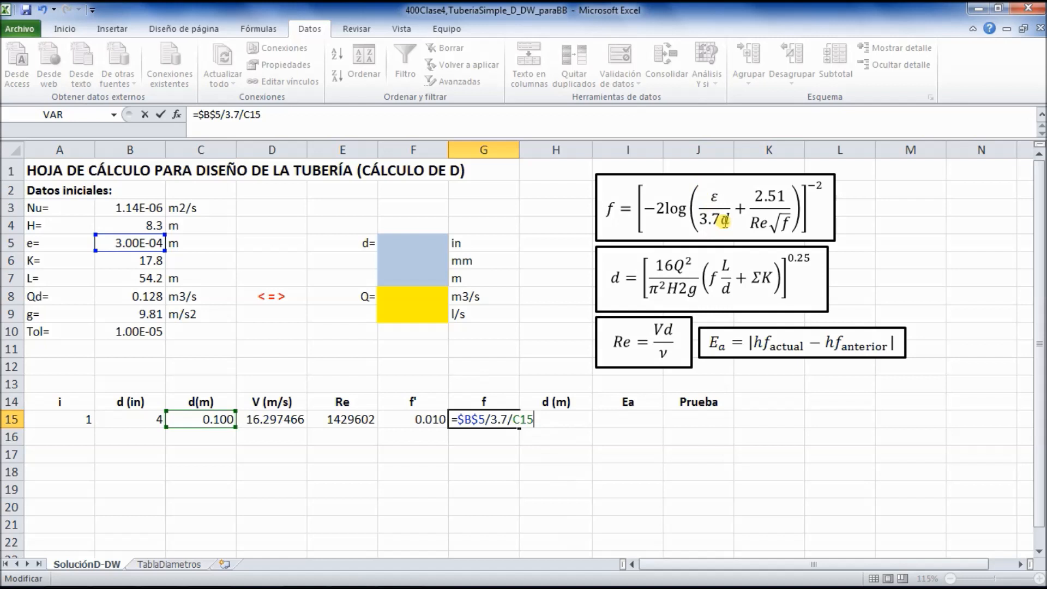
Step: Add the Reynolds term +2.51/(E15*raiz(F15)) to the friction factor formula in G15
type("+2.51/")
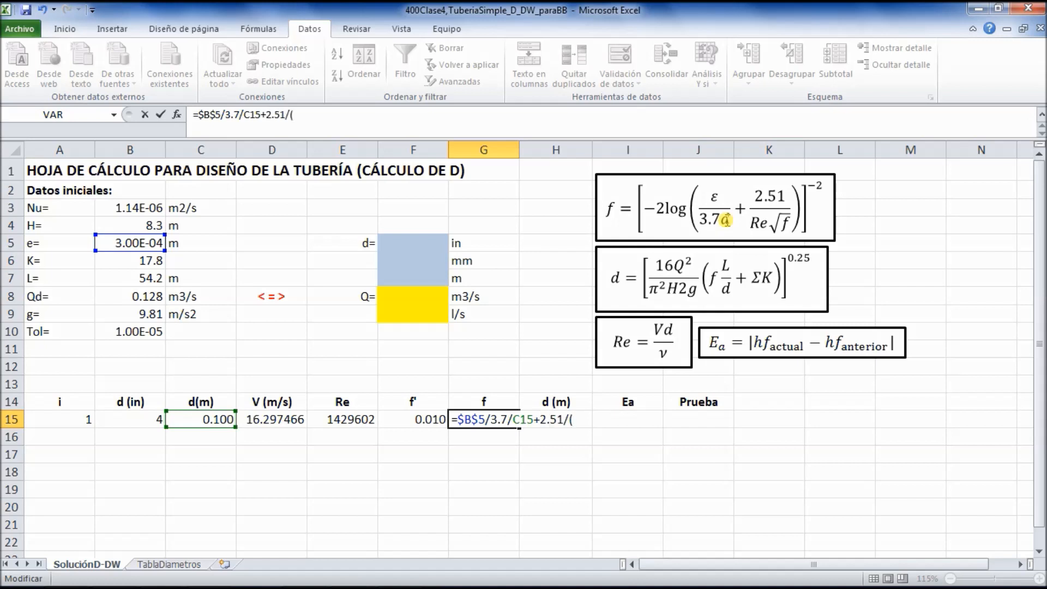
type("(")
left_click(347, 419)
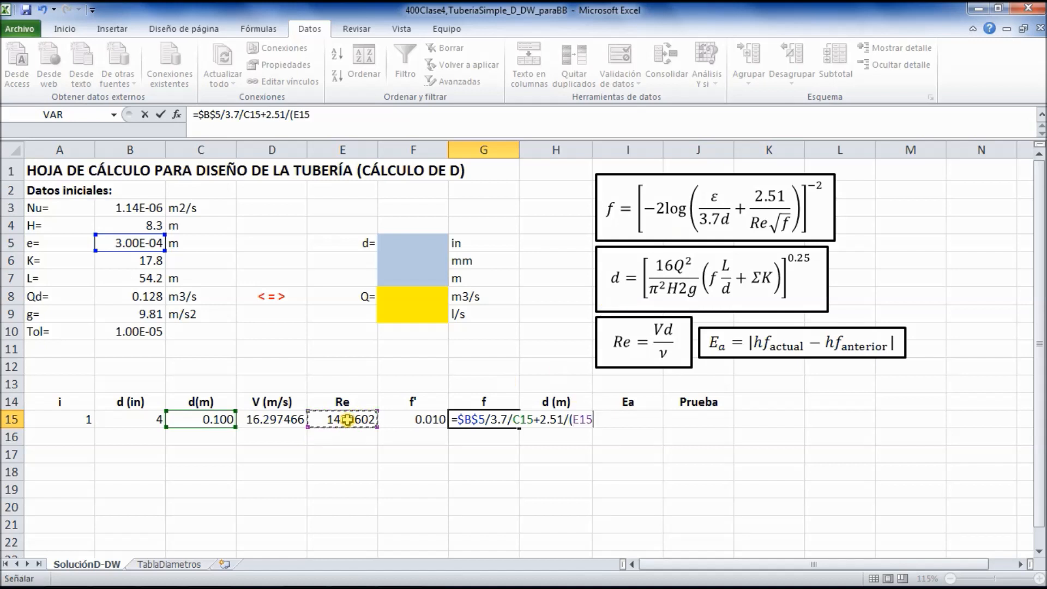
type("*raiz(")
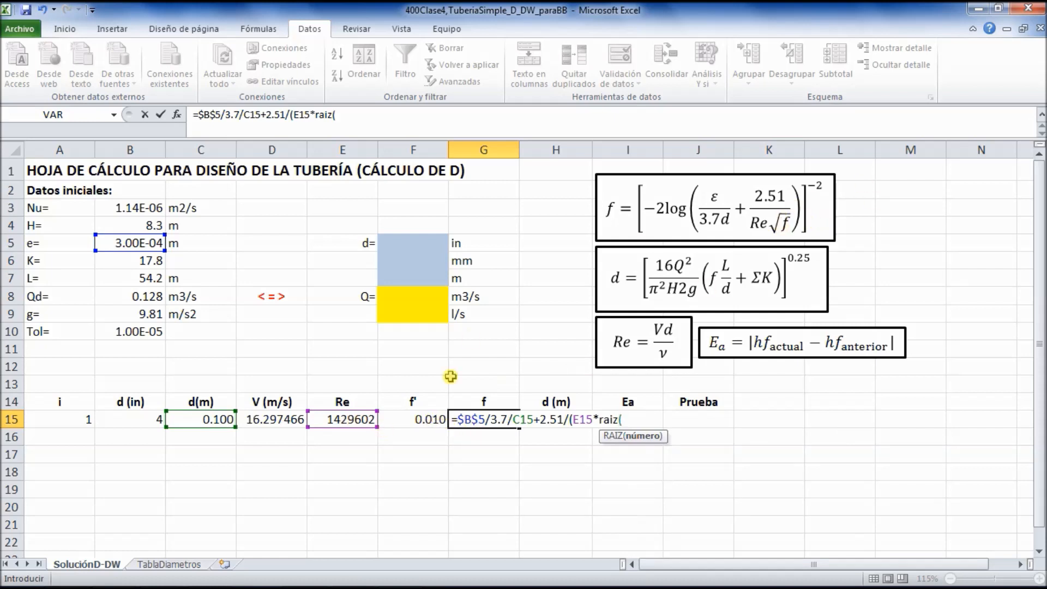
left_click(426, 420)
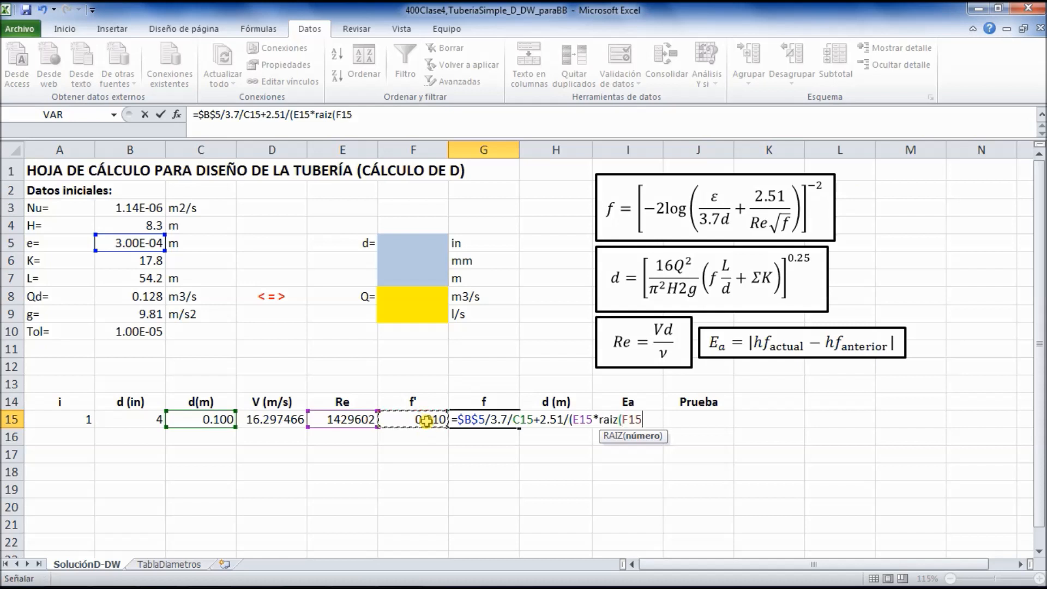
type(")")
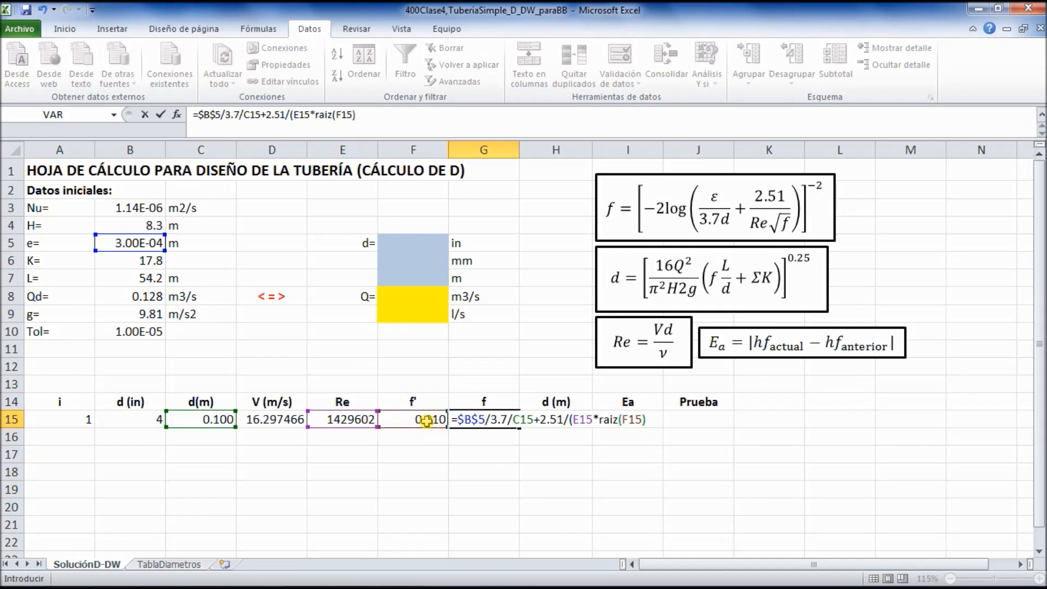
type(")")
Step: Wrap the whole expression in G15 in log( ) and multiply it by -2
left_click(198, 117)
type("log(")
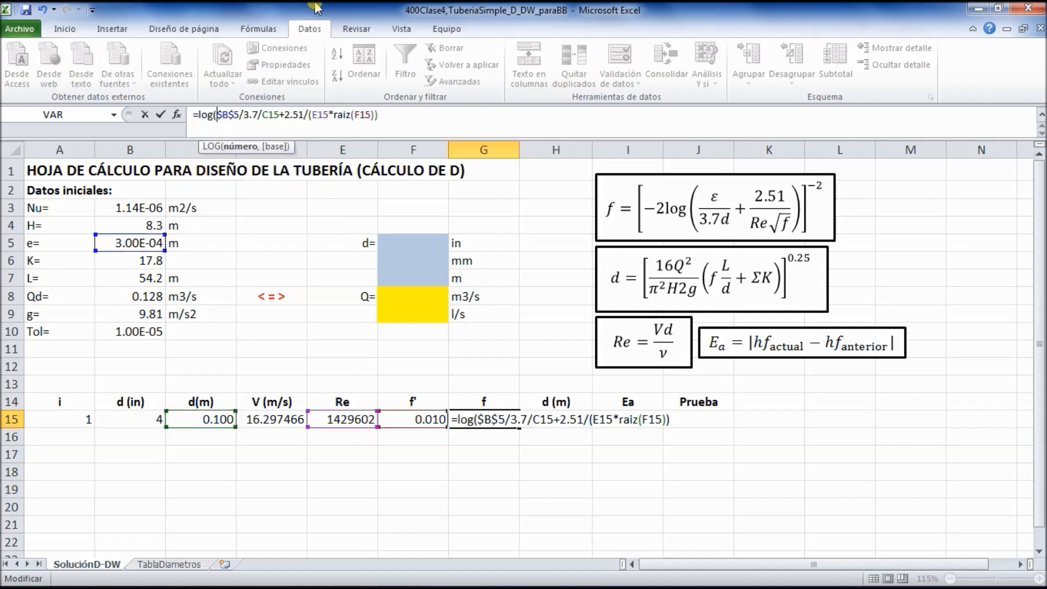
left_click(386, 116)
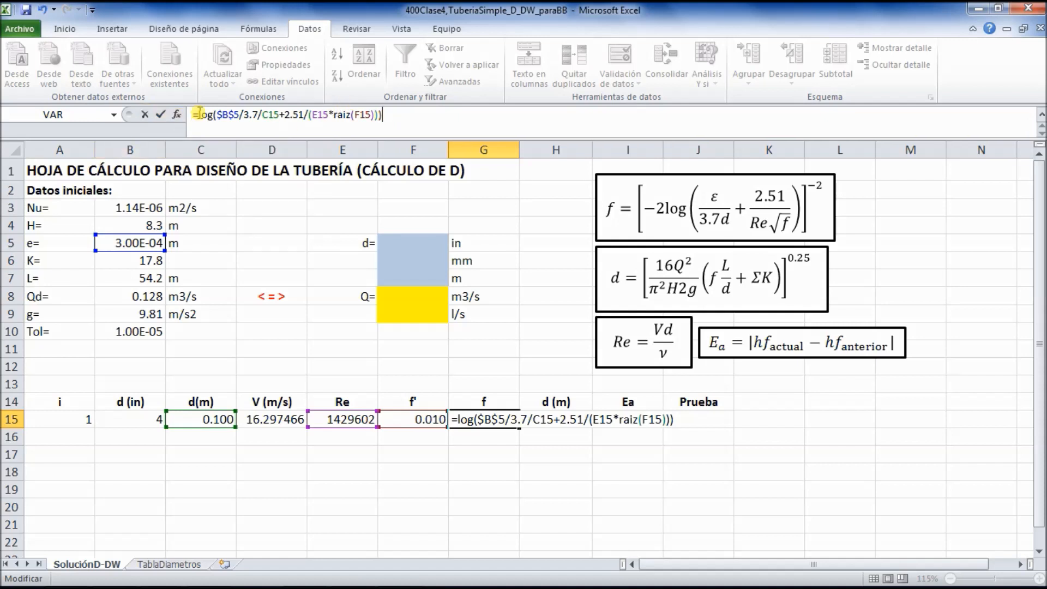
key("Home")
key("Right")
type("-2*")
Step: Enclose the G15 expression in parentheses and raise it to ^-2, completing =(-2*LOG($B$5/3.7/C15+2.51/(E15*RAIZ(F15))))^-2
key("Left")
key("Left")
key("Left")
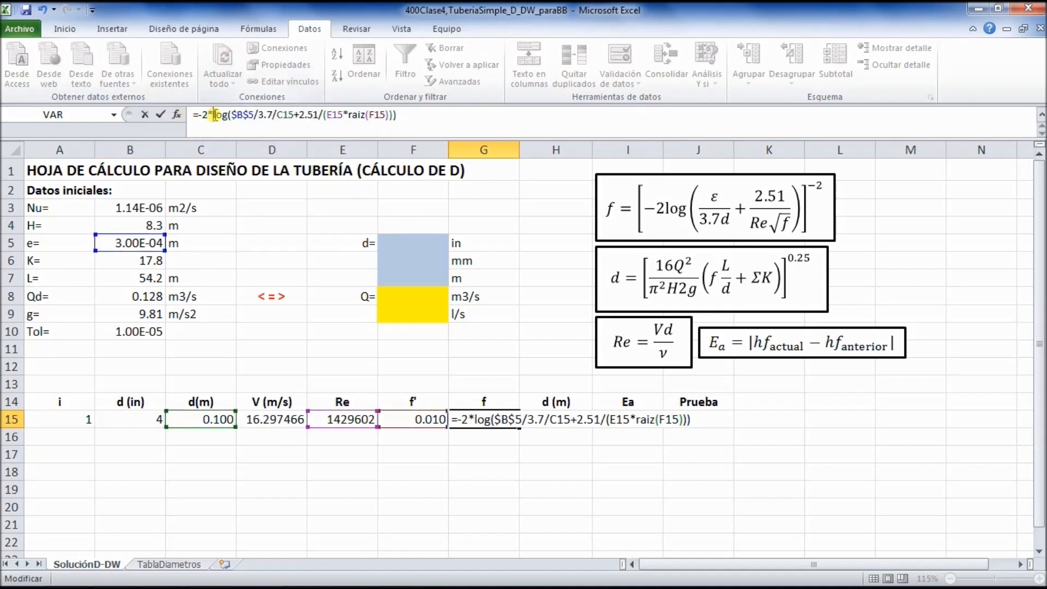
type("(")
key("End")
type(")")
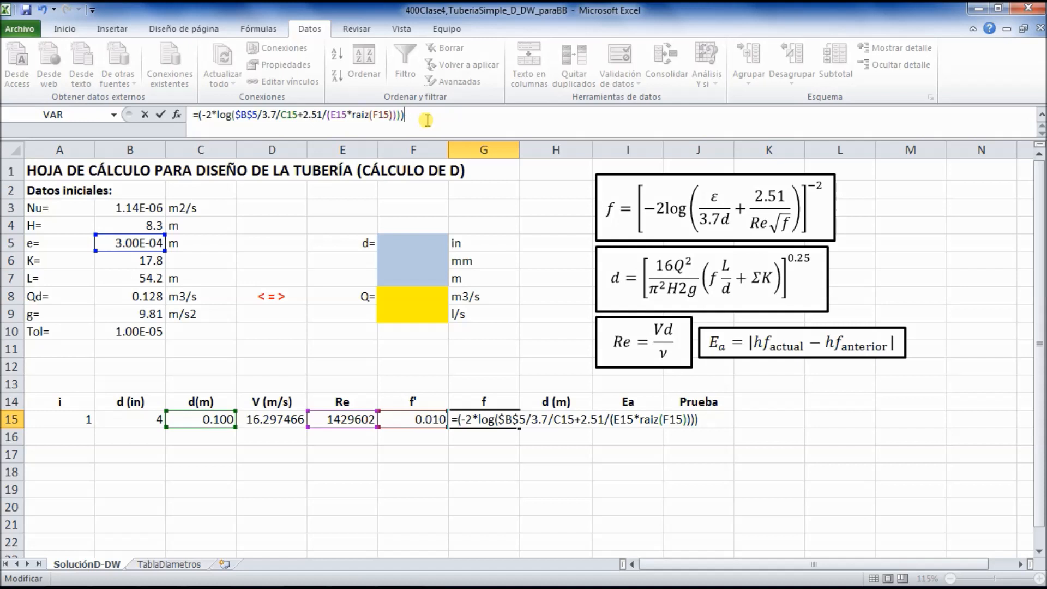
type("^-2")
key("Return")
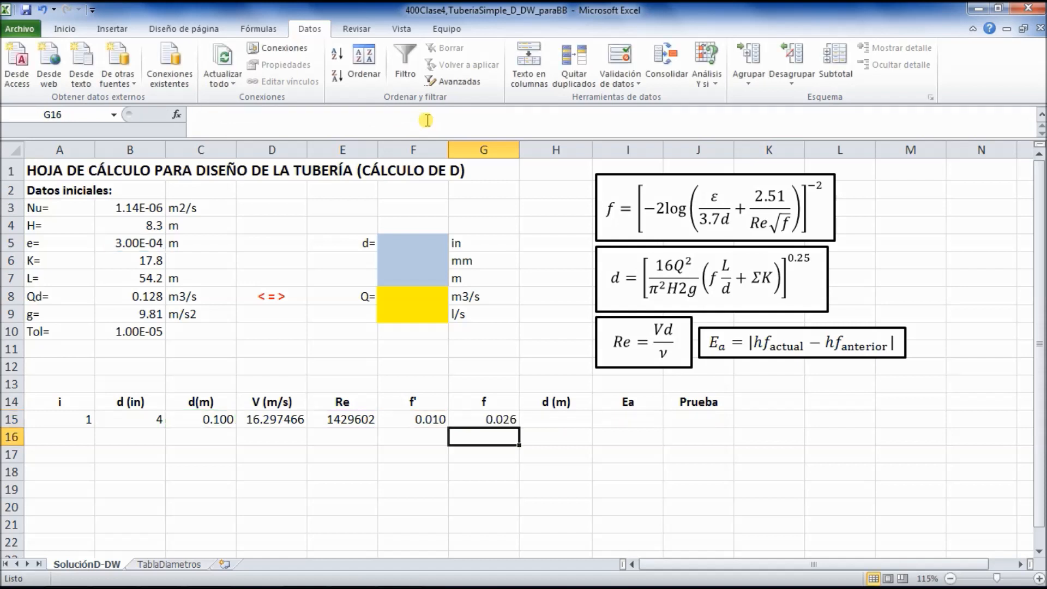
key("Up")
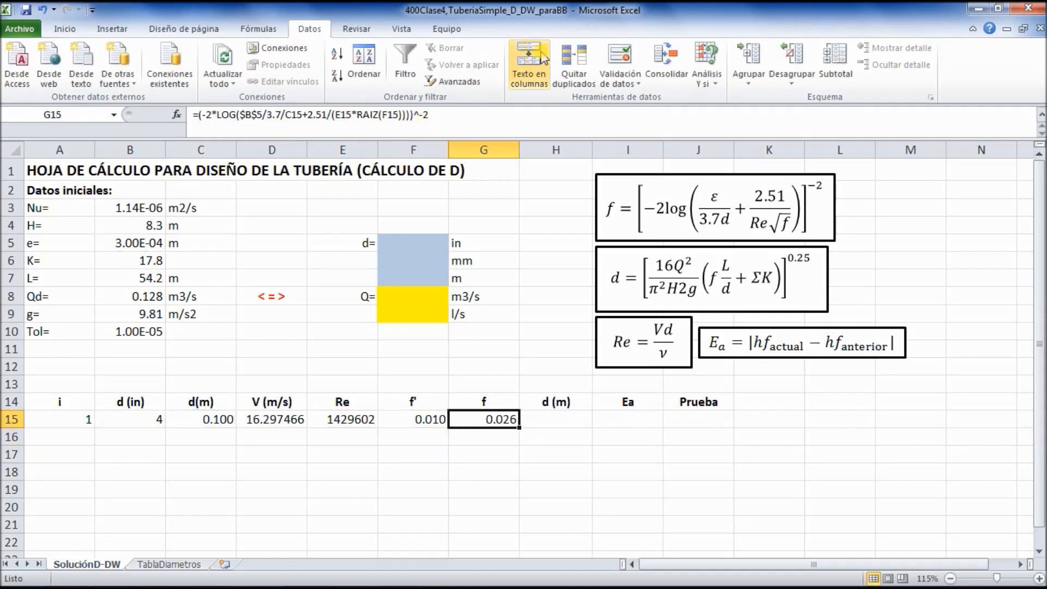
Step: Review the friction factor formula in cell G15
left_click(497, 434)
left_click(491, 417)
left_click(523, 453)
left_click(495, 417)
left_click(469, 461)
left_click(469, 420)
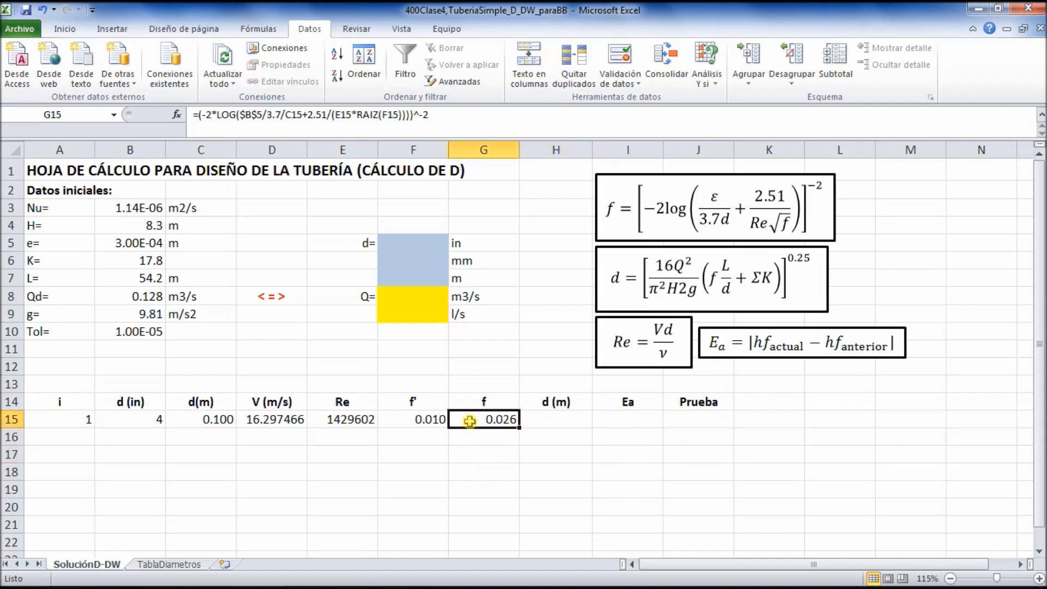
left_click(493, 452)
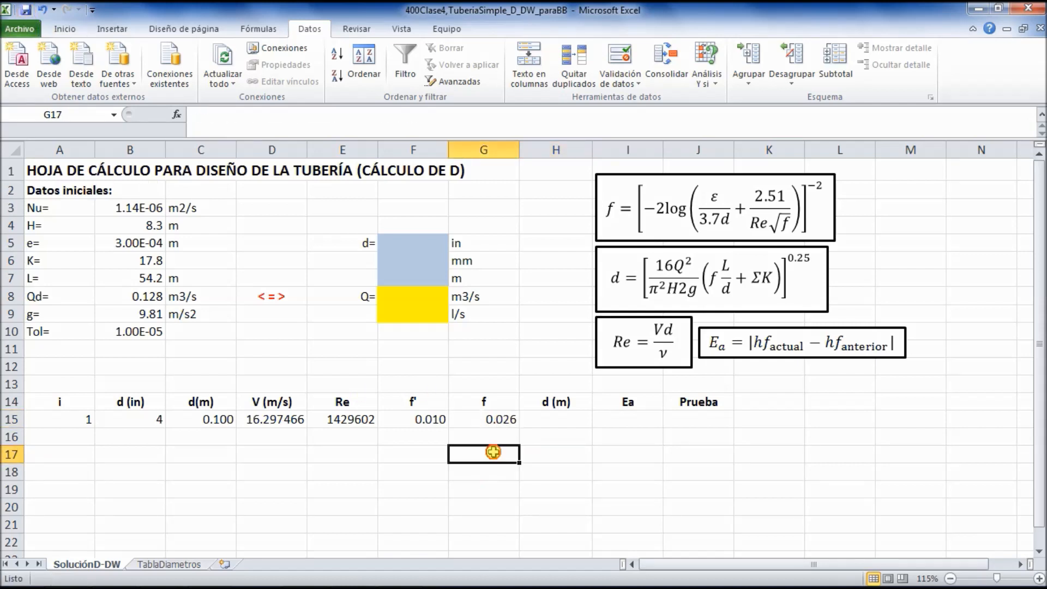
left_click(499, 424)
left_click(502, 459)
left_click(499, 428)
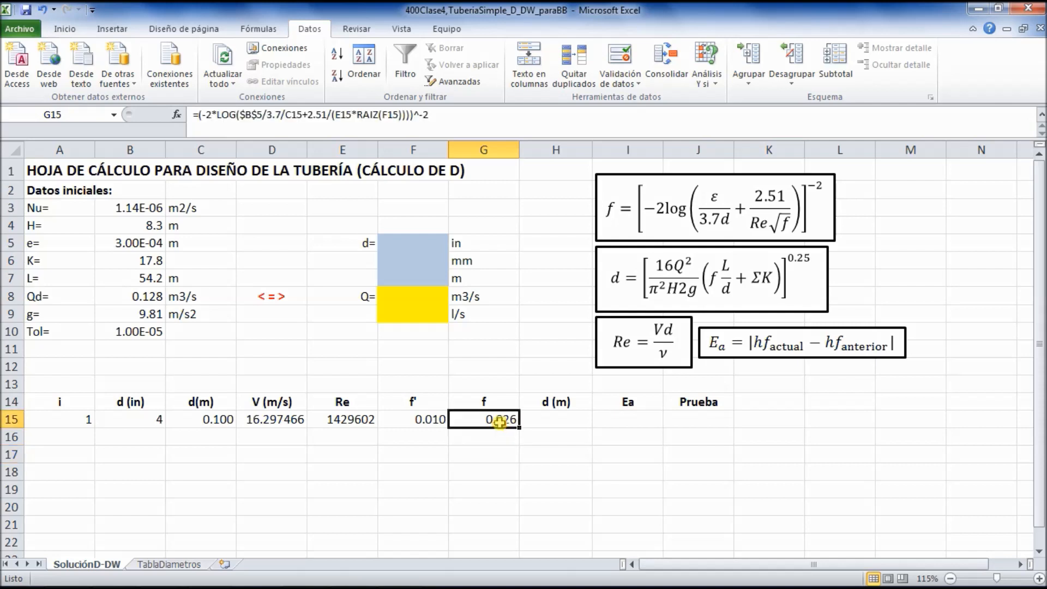
Step: Save the workbook and link the assumed friction factor f' in F15 to the calculated one with =G15
left_click(28, 11)
left_click(433, 433)
left_click(536, 471)
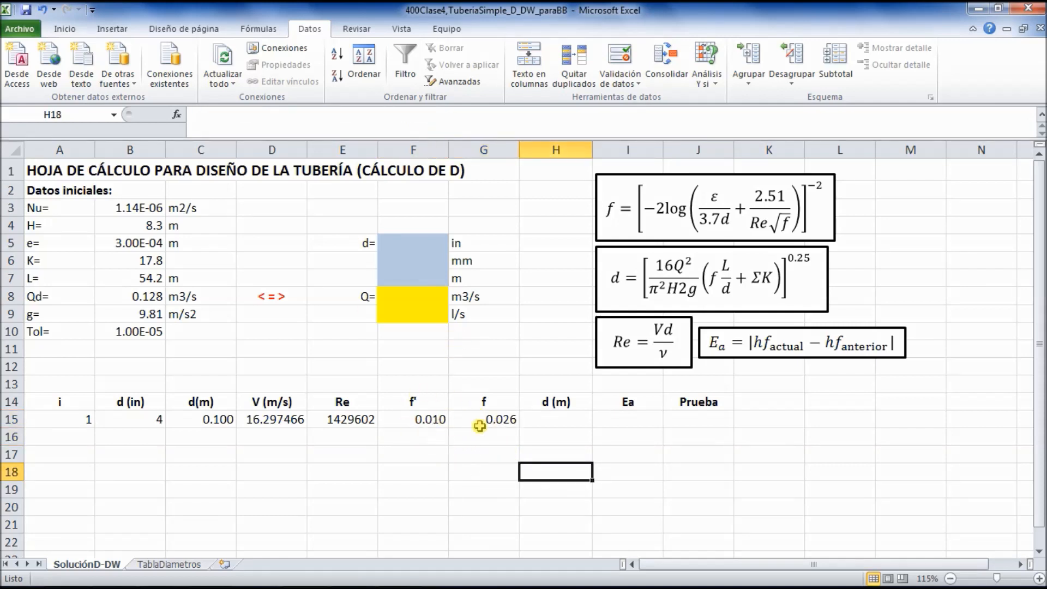
left_click(426, 423)
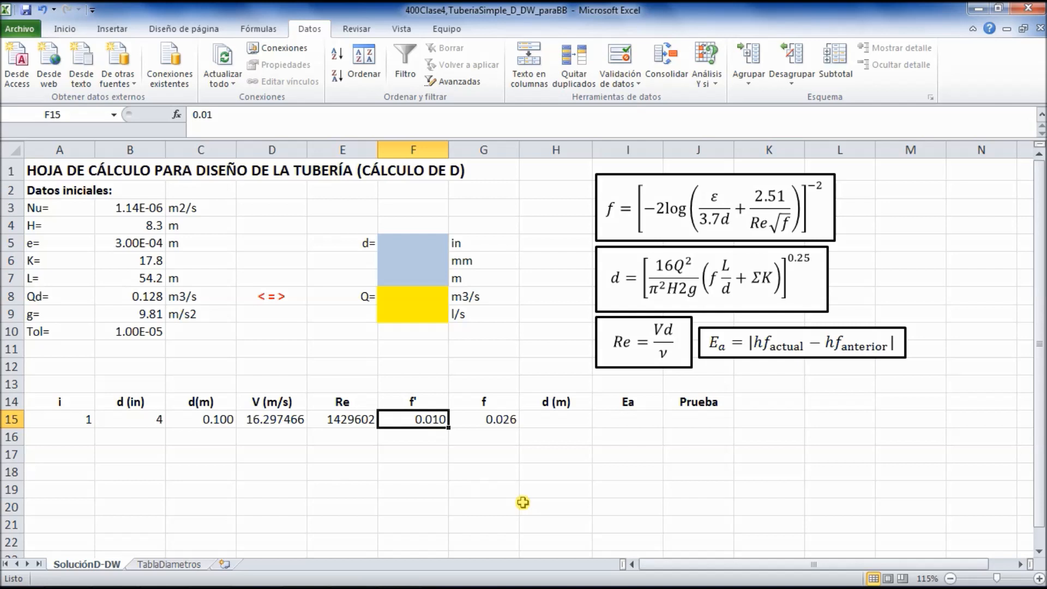
type("=")
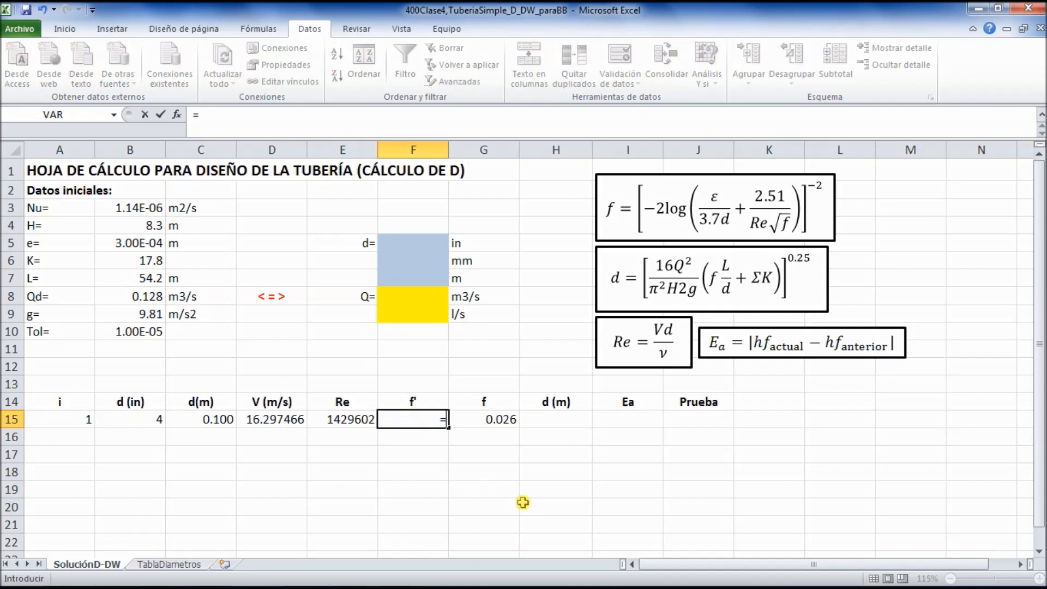
left_click(494, 421)
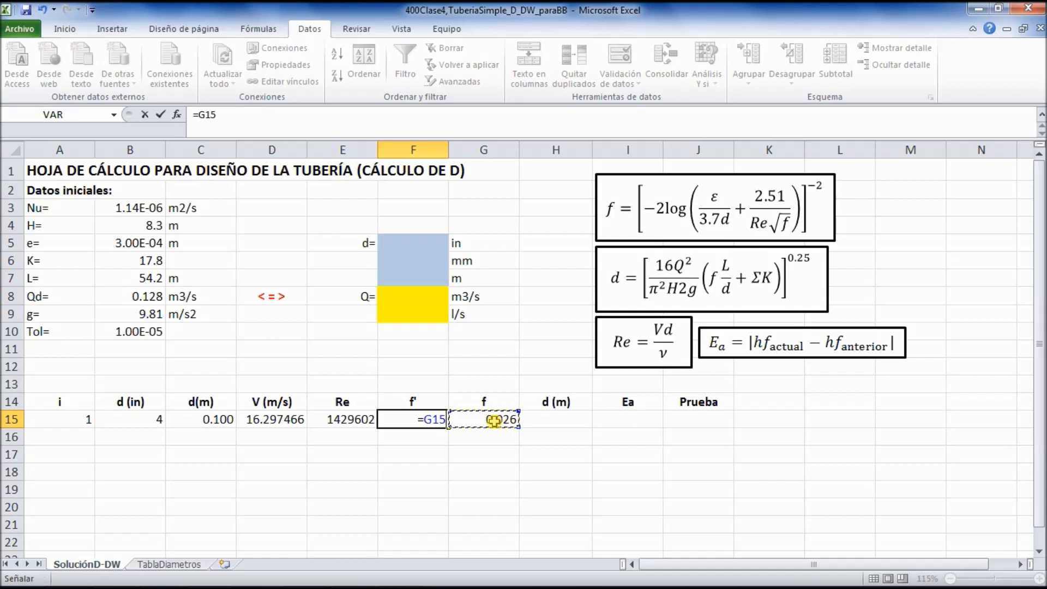
key("Return")
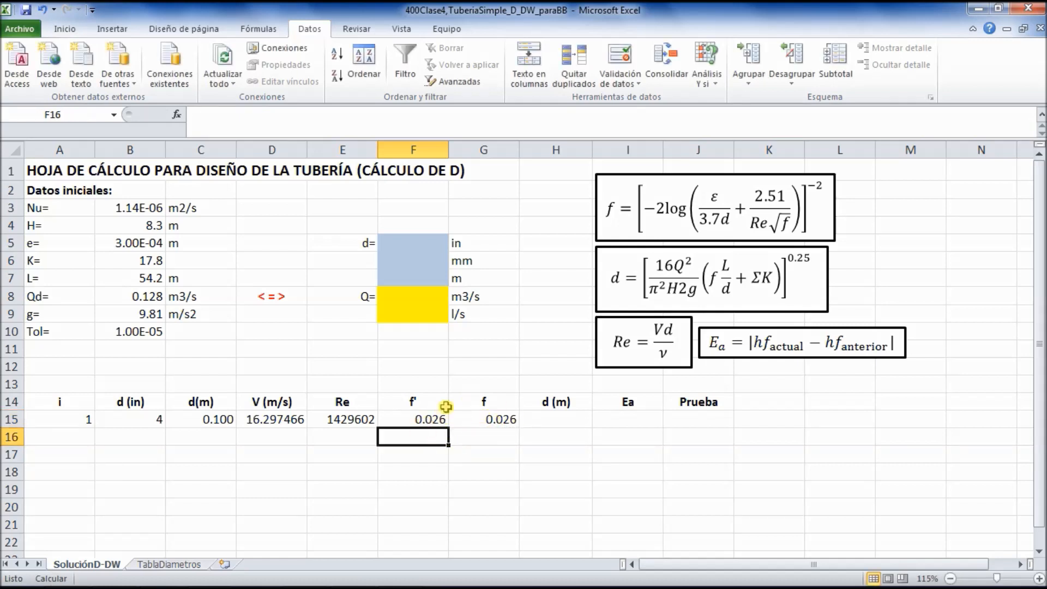
Step: Compare the friction factor cells F15 and G15, and examine the diameter equation needed for the new d (m) column
left_click(479, 421)
left_click(431, 420)
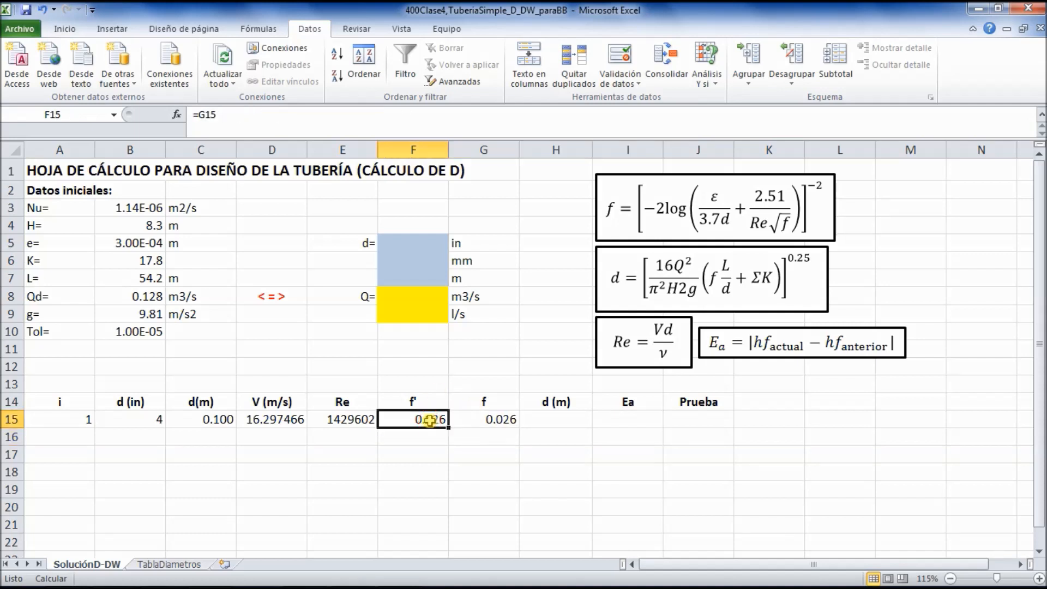
left_click(492, 420)
left_click(425, 420)
left_click(483, 416)
left_click(479, 452)
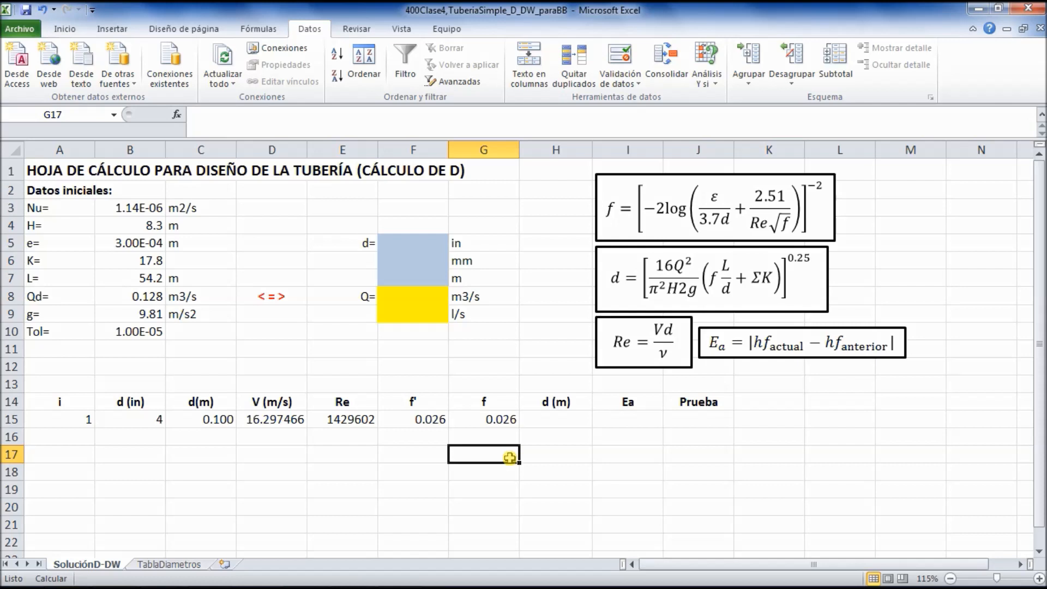
left_click(580, 454)
left_click(542, 417)
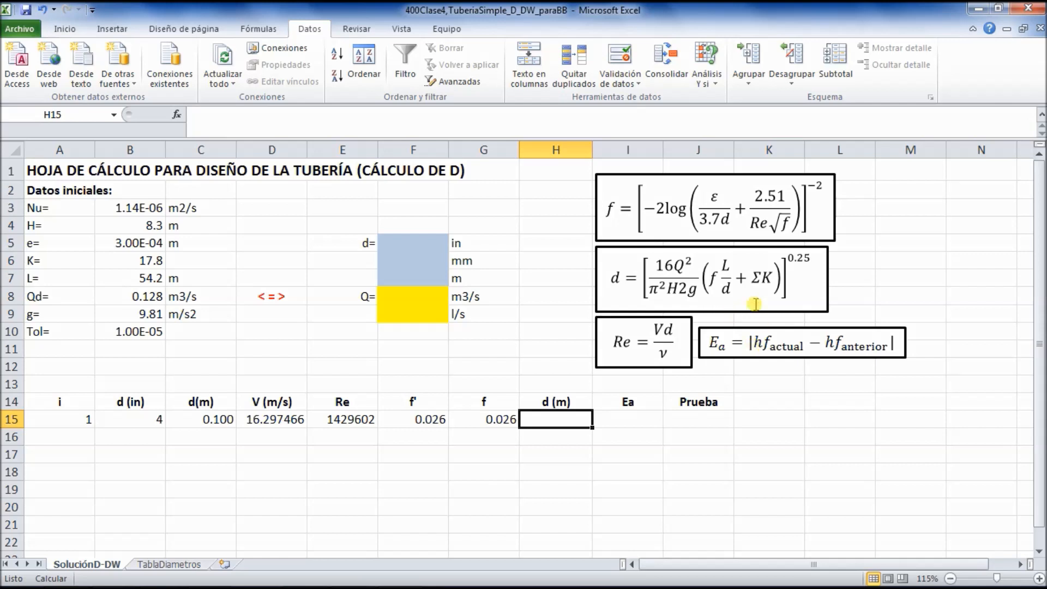
left_click(727, 292)
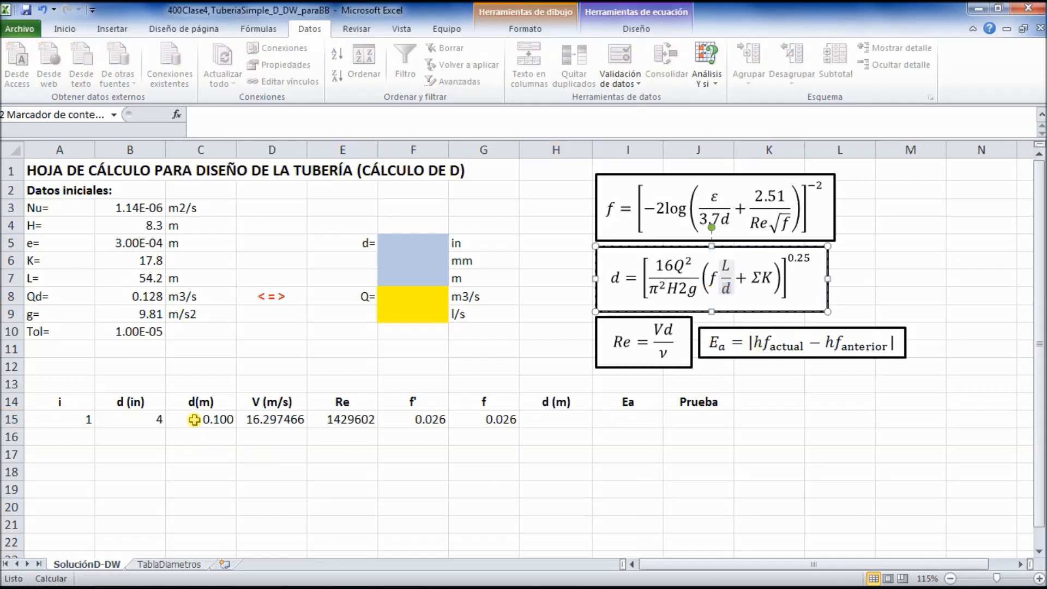
left_click_drag(613, 281, 636, 352)
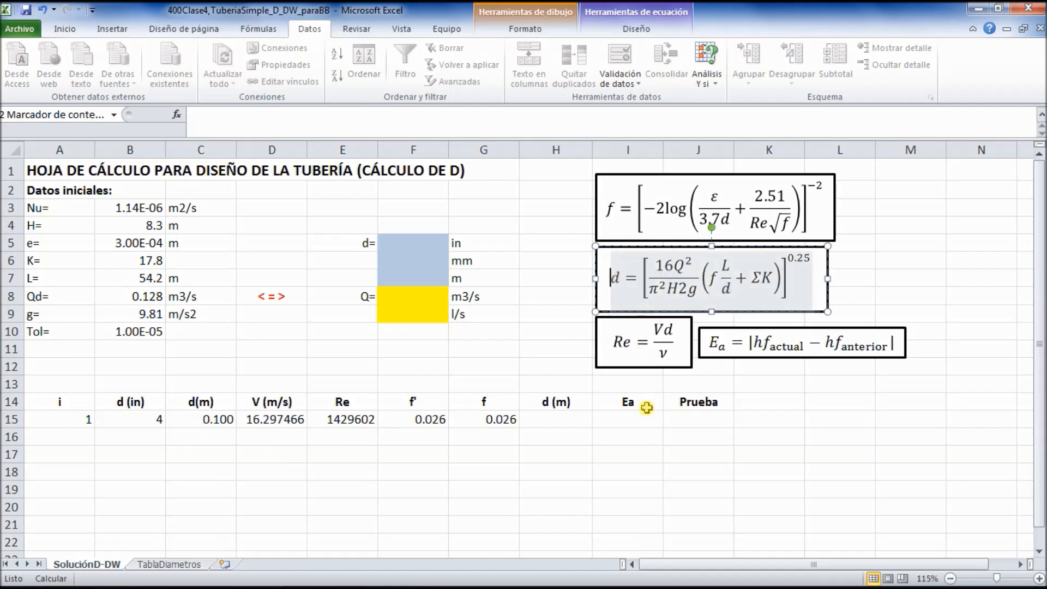
left_click(546, 423)
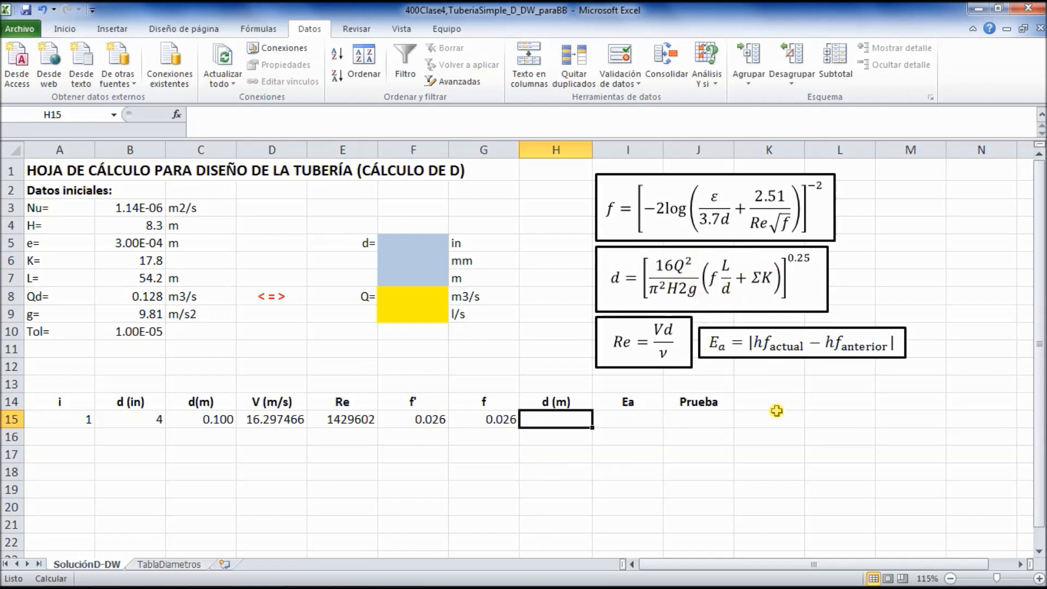
left_click(501, 421)
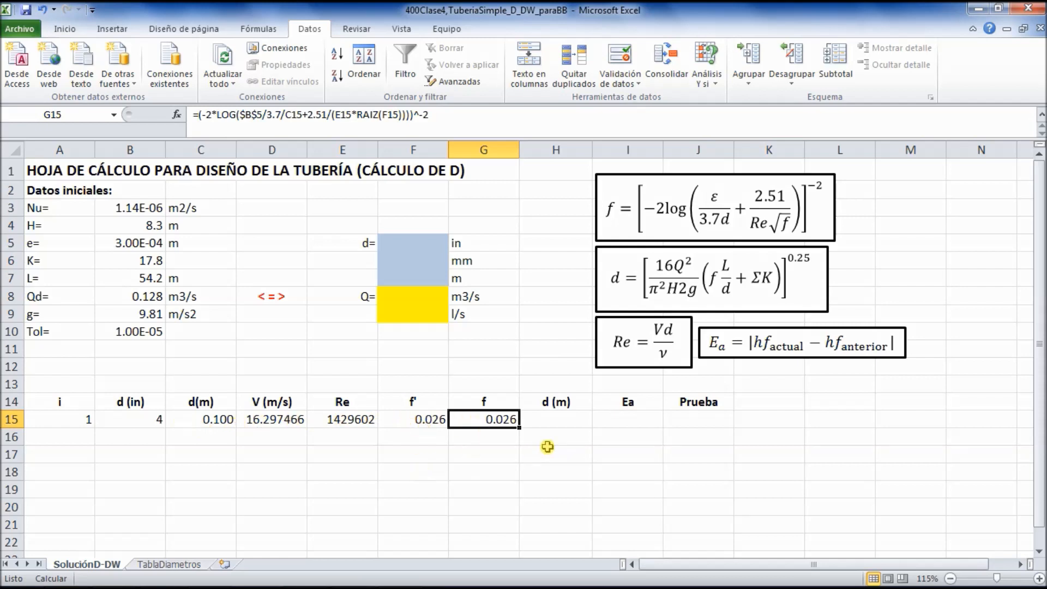
Step: Begin the new diameter formula in cell H15 with the friction term =G15*$B$7/C15, keeping the length reference absolute
left_click(562, 420)
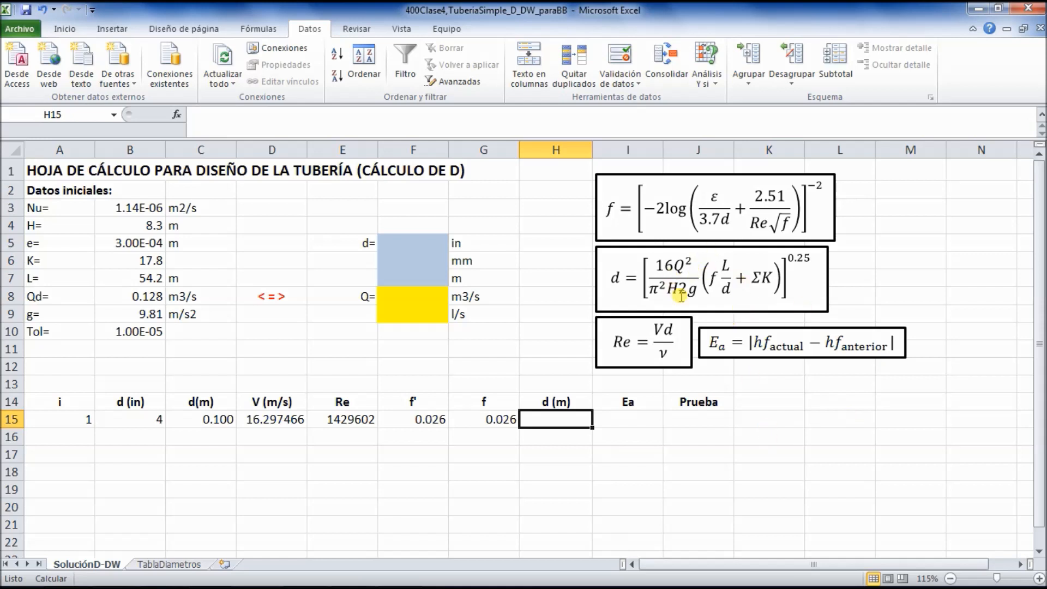
type("=")
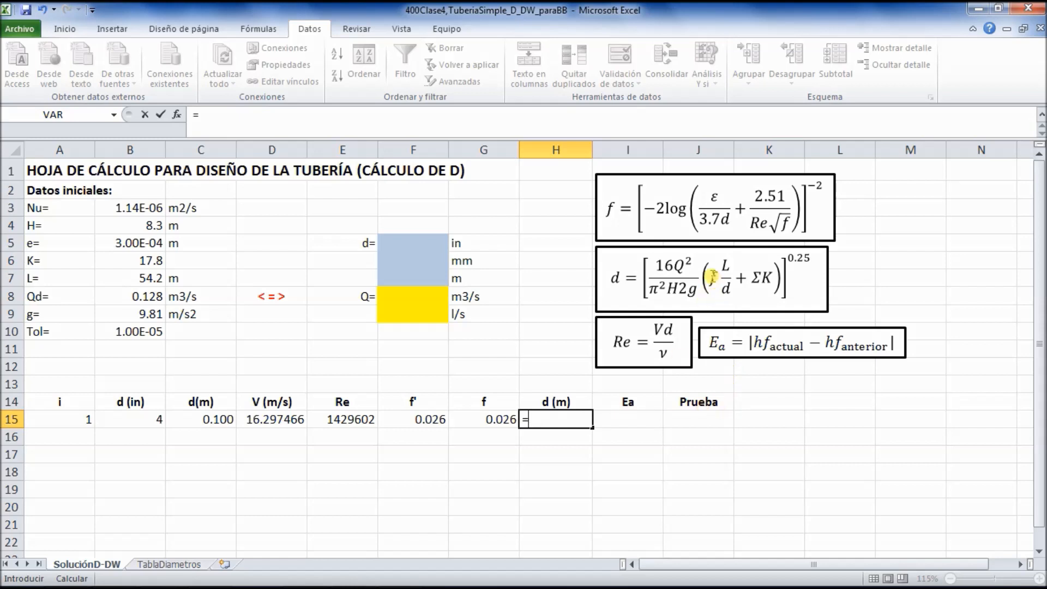
left_click(485, 419)
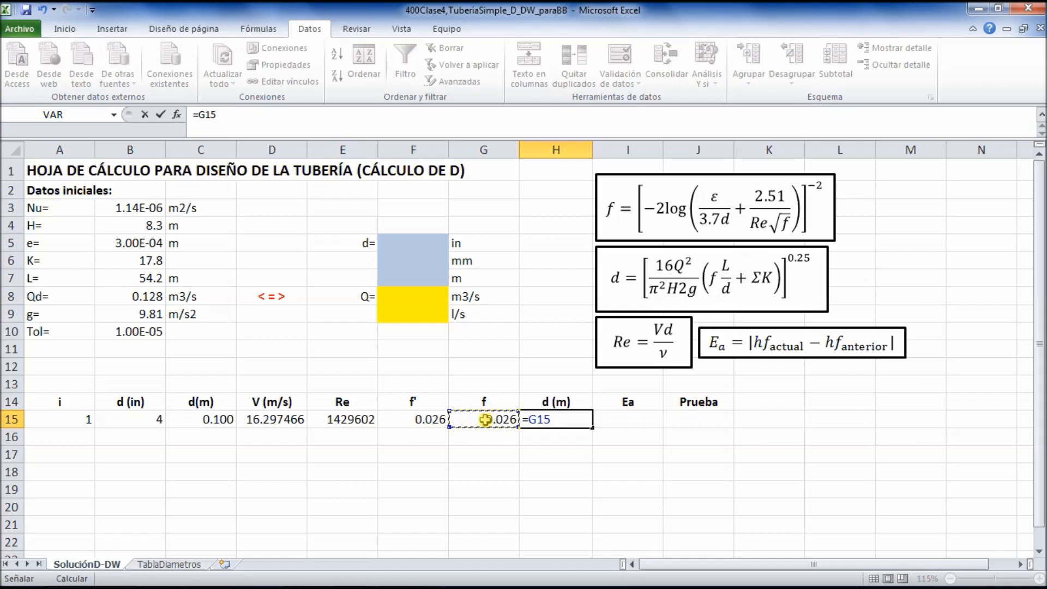
type("*")
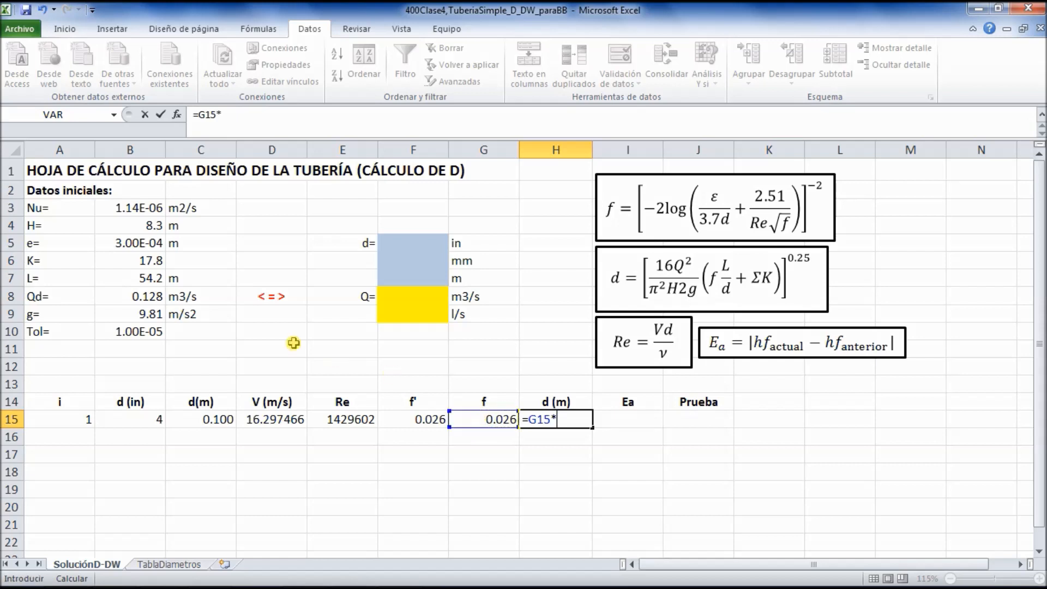
left_click(135, 279)
key("F4")
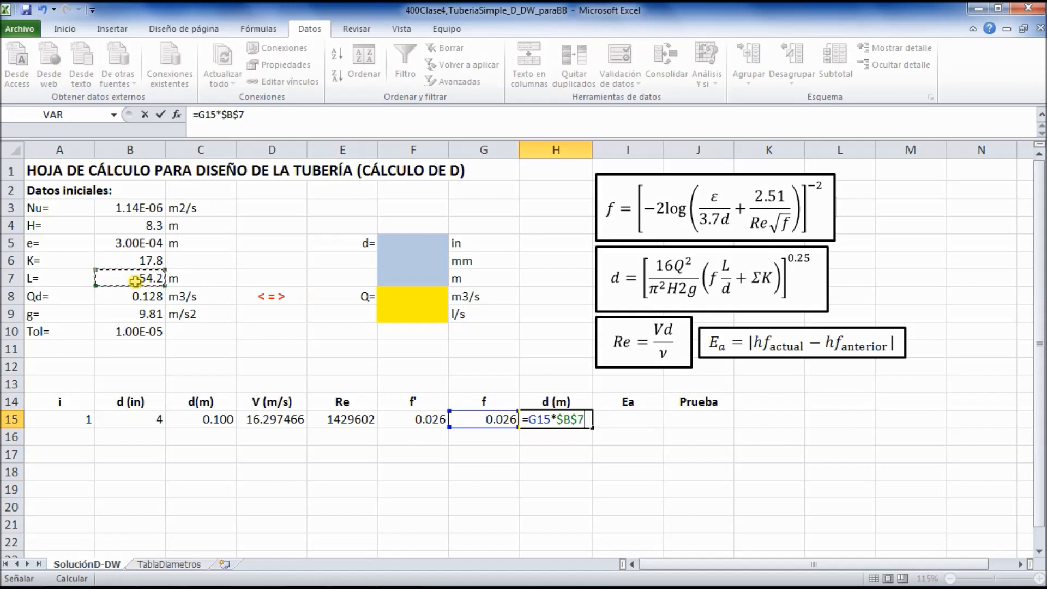
type("/")
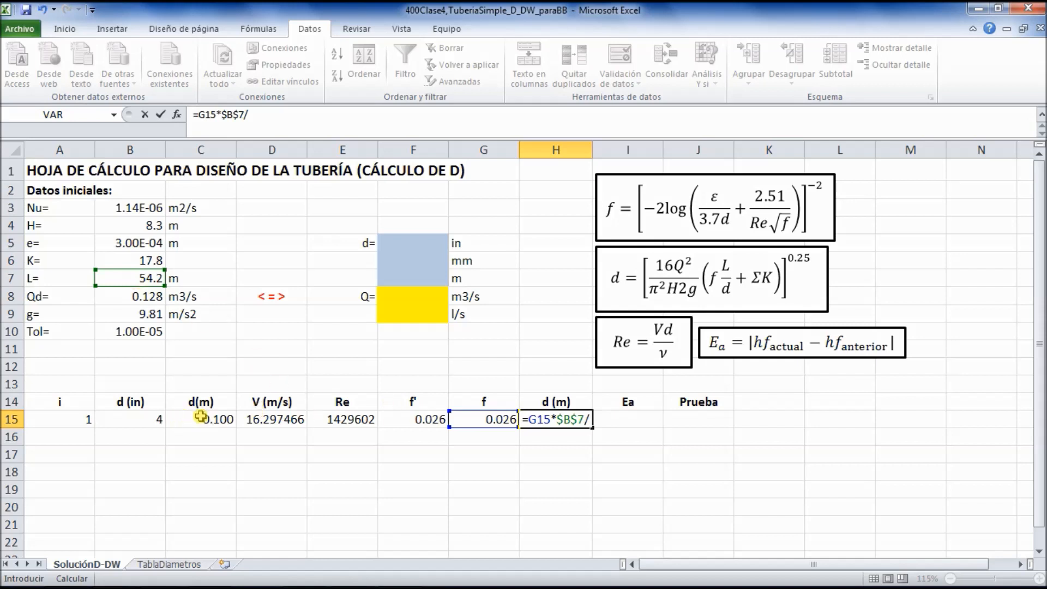
left_click(208, 420)
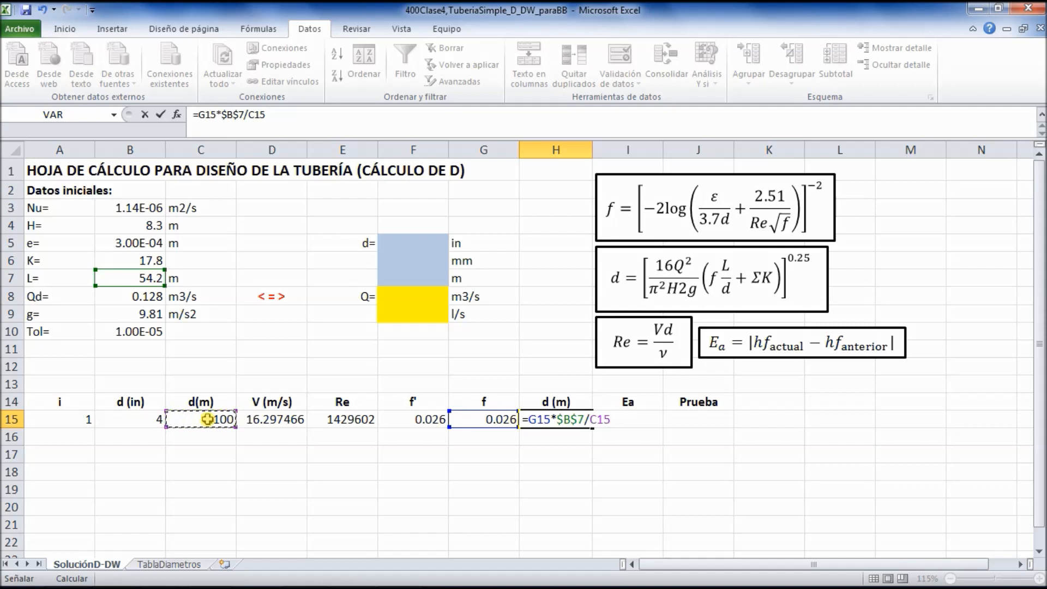
Step: Add the absolute minor loss coefficient +$B$6 to the H15 formula and enclose the sum in parentheses
type("+")
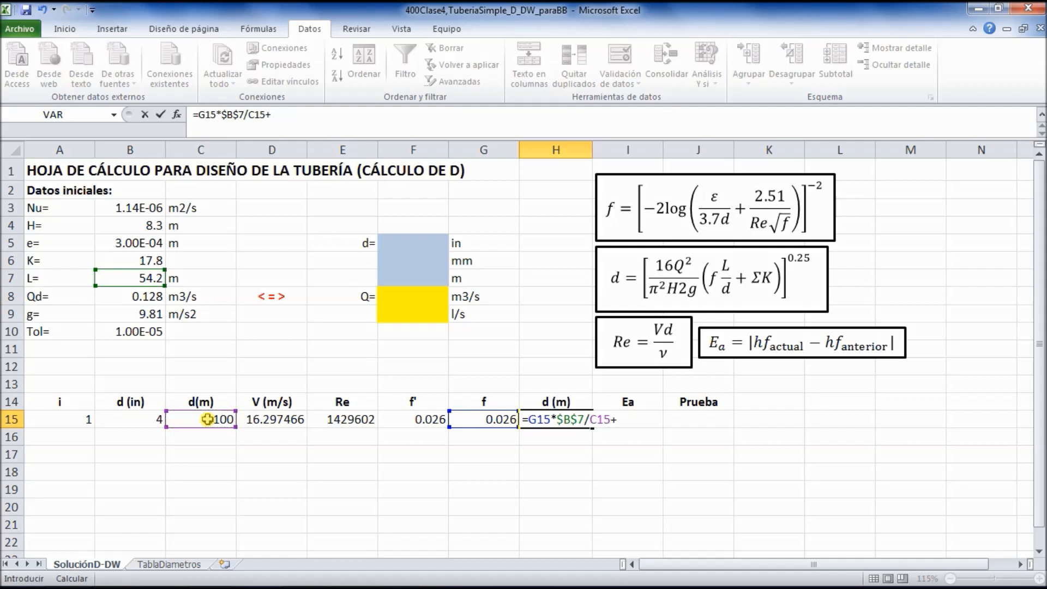
left_click(138, 262)
key("F4")
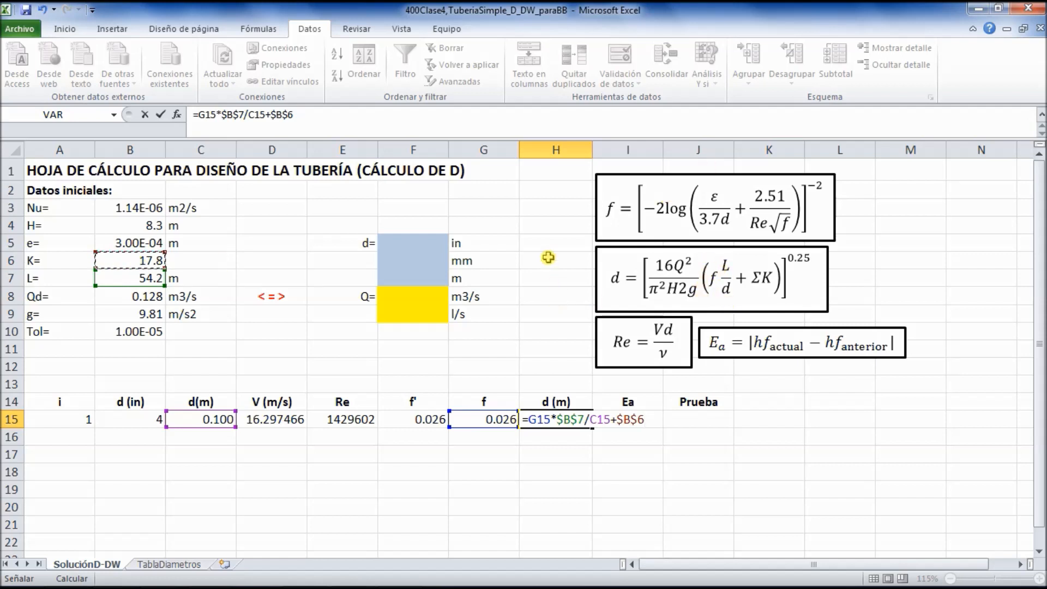
left_click(199, 114)
type("(")
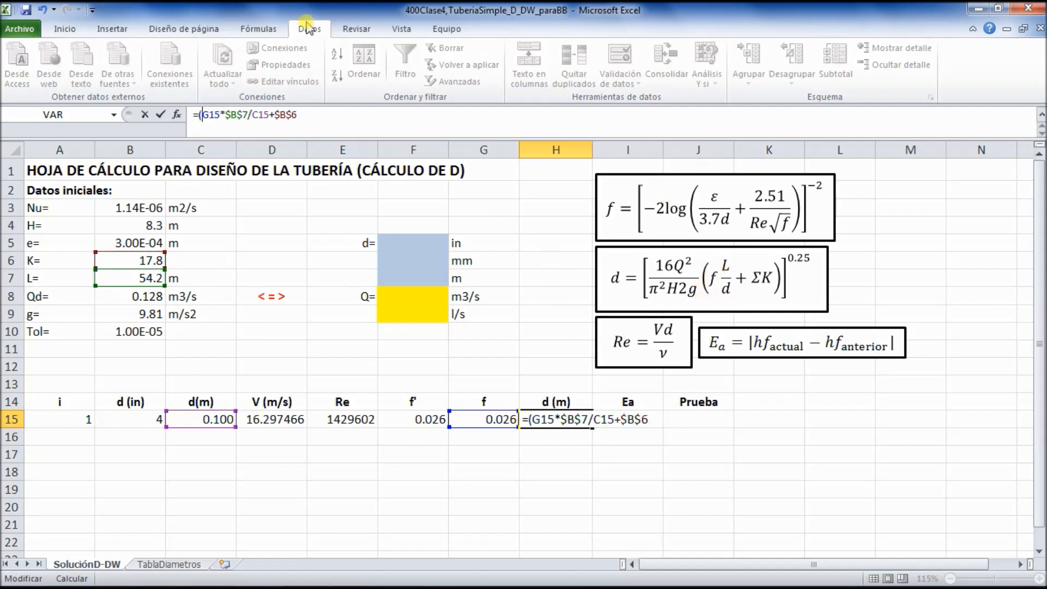
type(")")
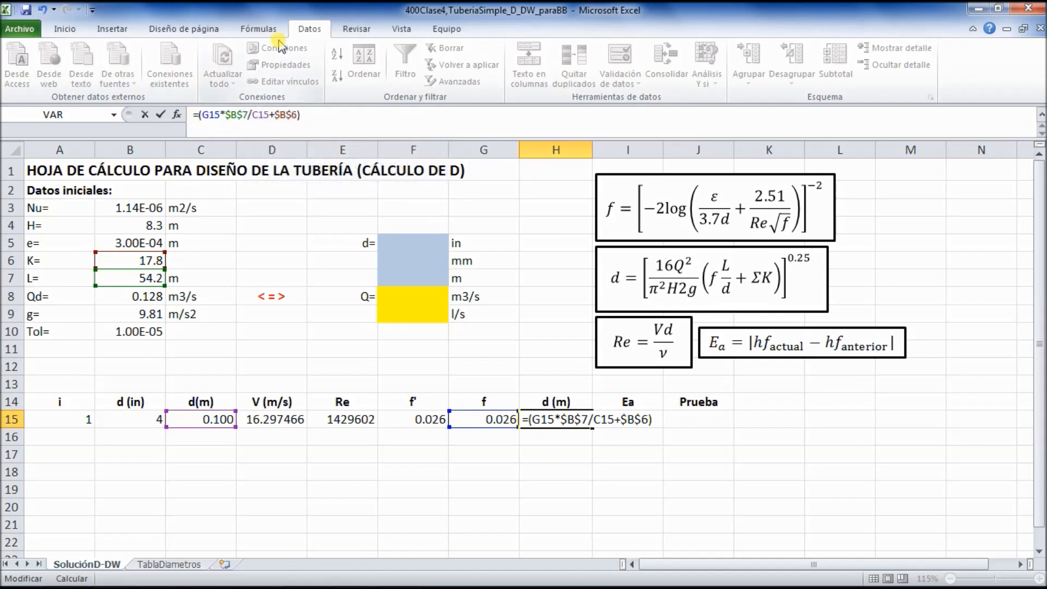
Step: Insert the flow term 16*$B$8^2 before the parenthesised sum in H15, keeping the flow reference absolute
type("16")
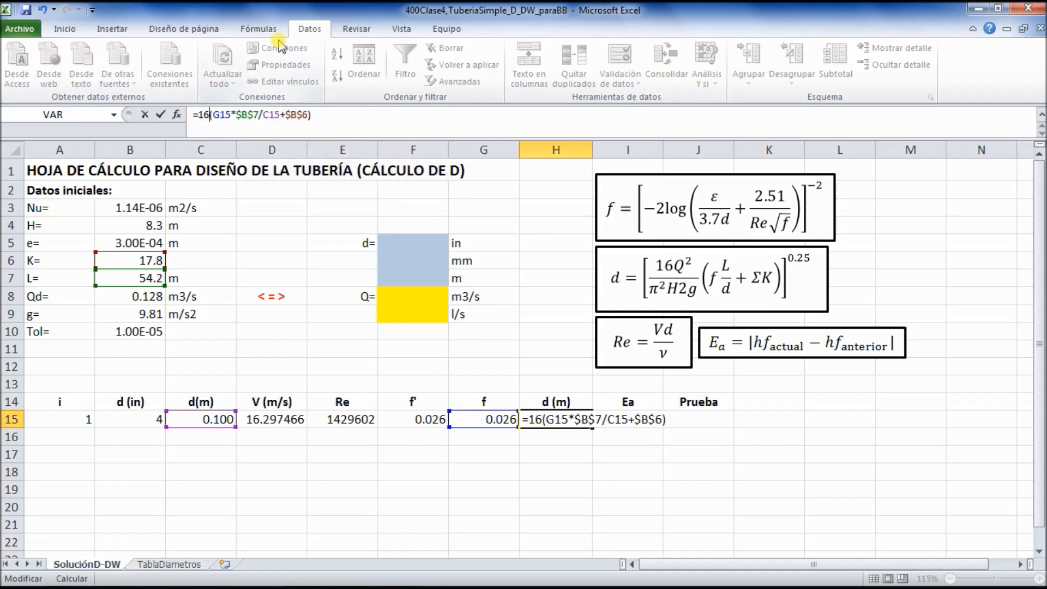
type("*")
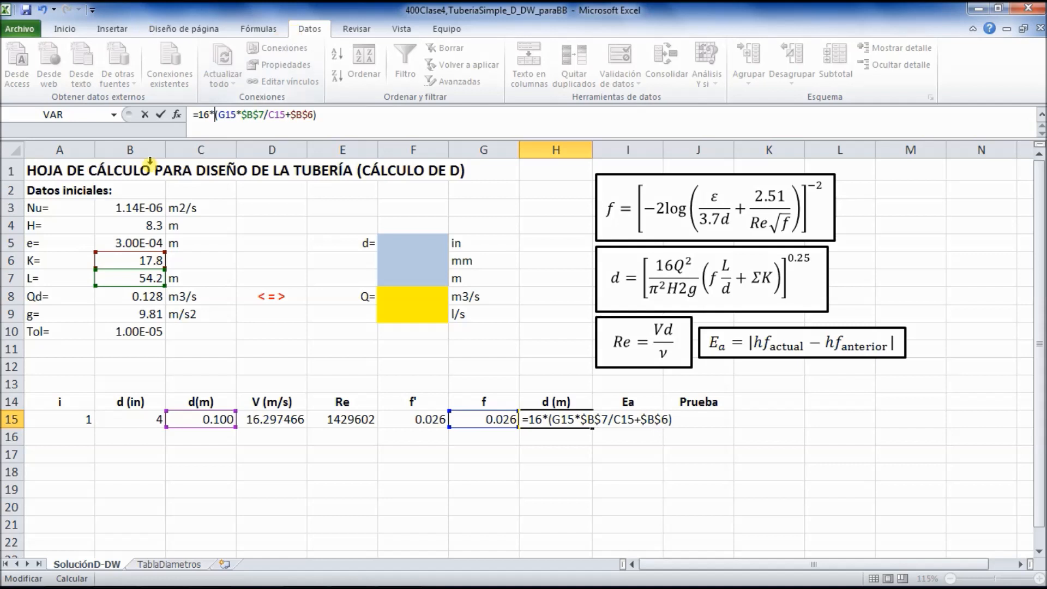
left_click(136, 297)
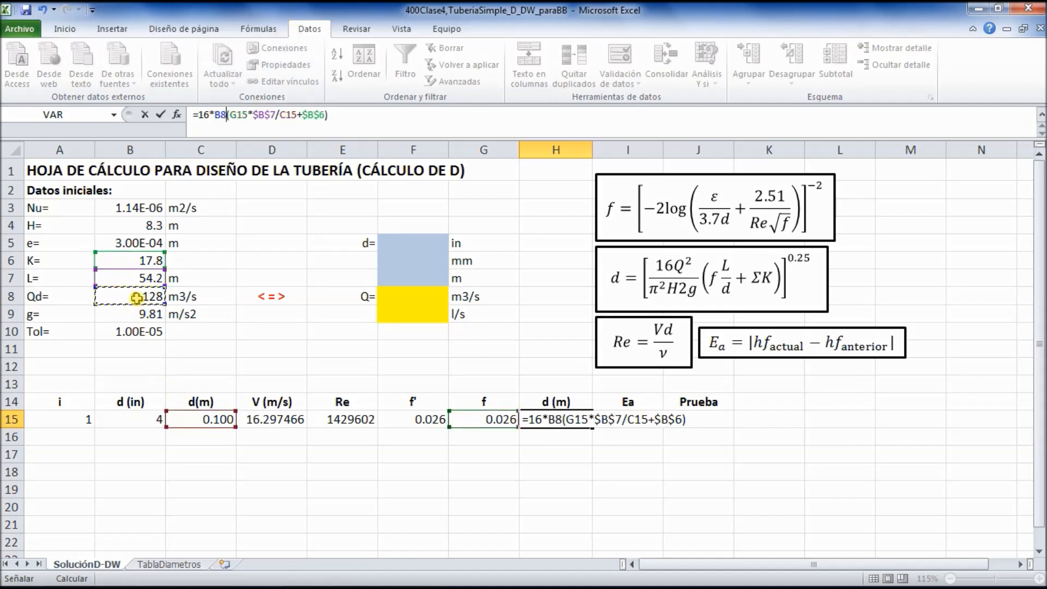
key("F4")
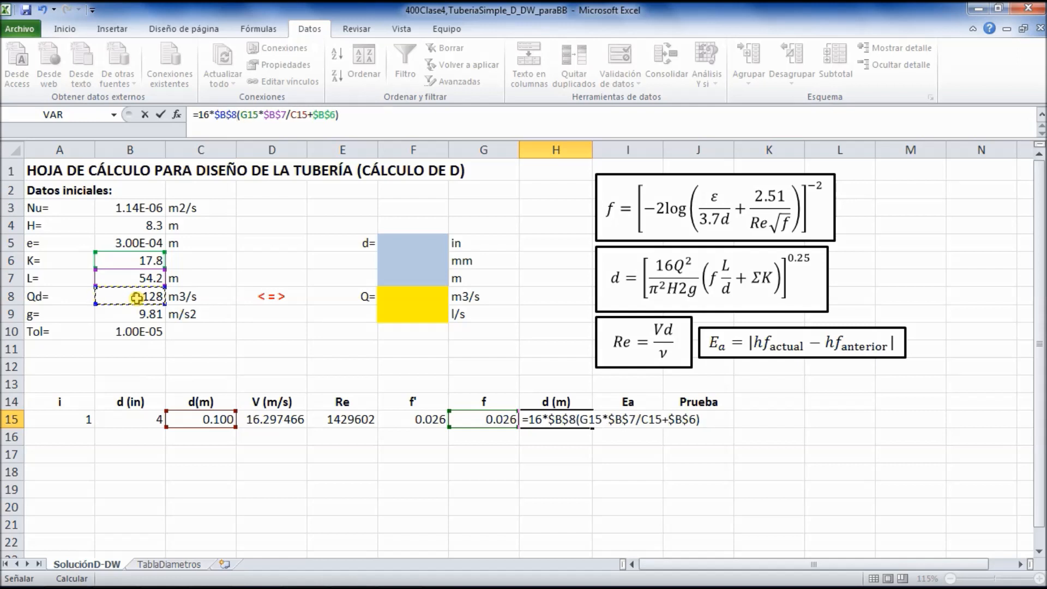
type("^2")
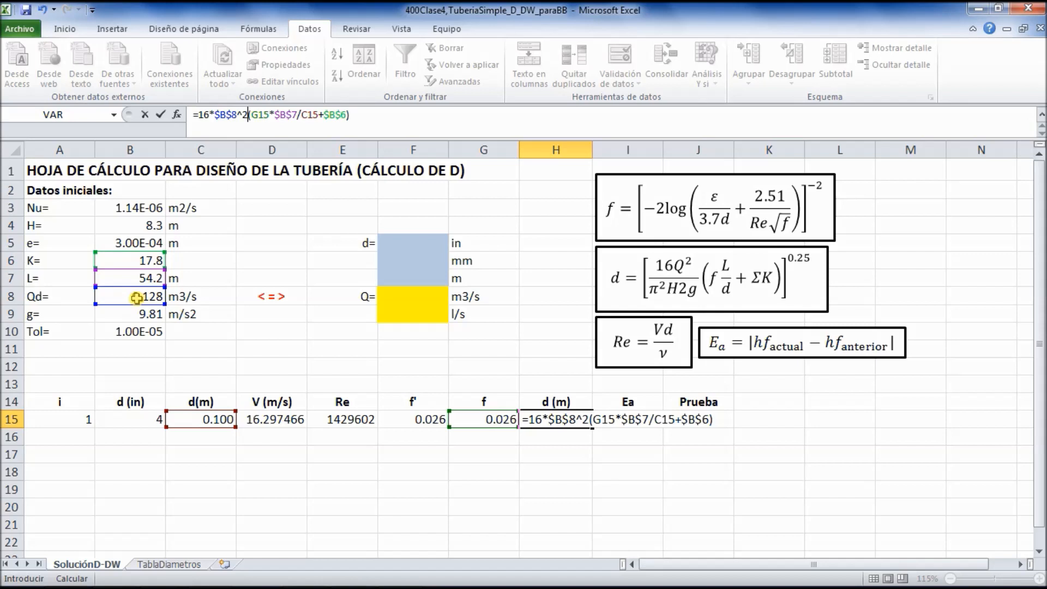
Step: Append a division to the H15 formula with the opened denominator /(pi()^2*B4*2*, using the head from B4
left_click(384, 111)
type("/(")
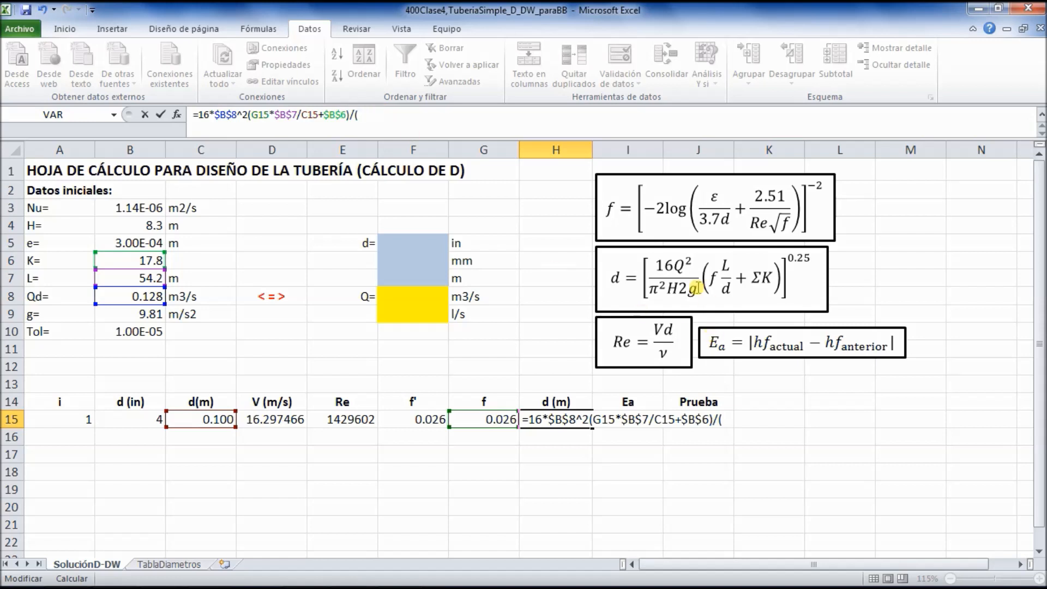
type("pi()")
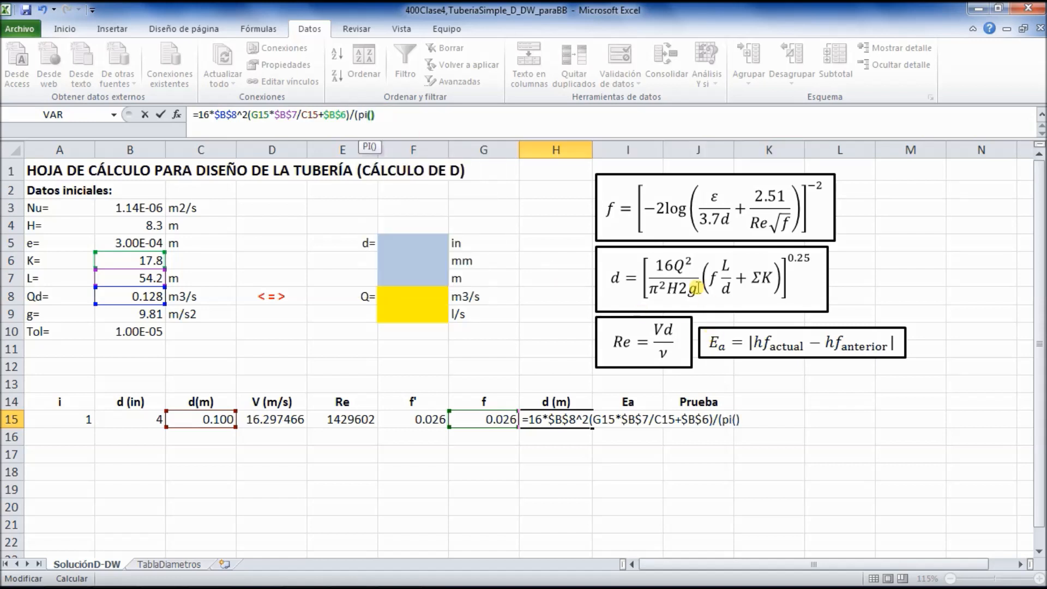
type("^2")
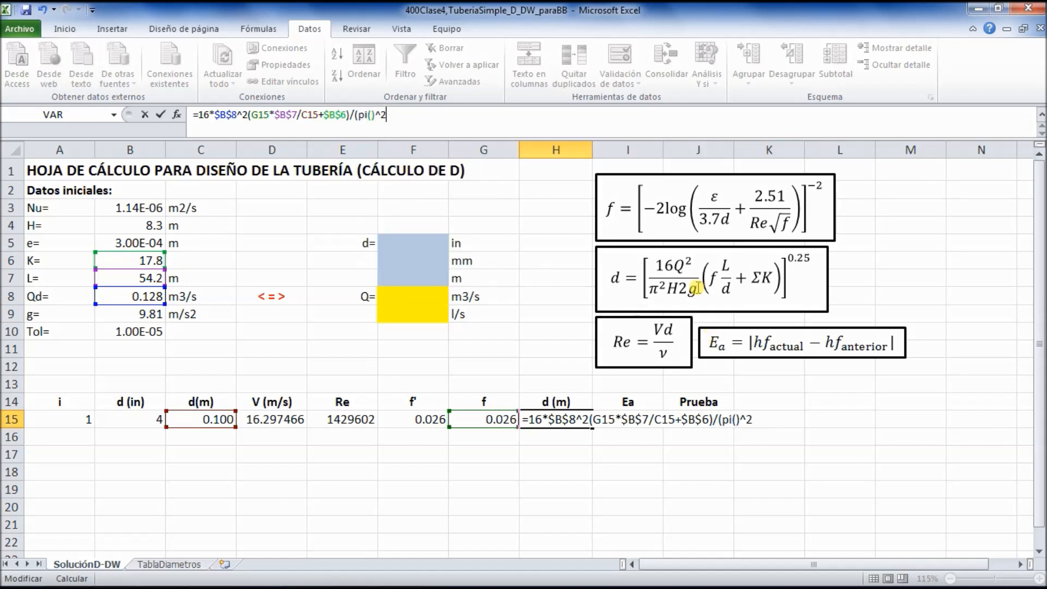
type("*")
left_click(126, 227)
type("*2*")
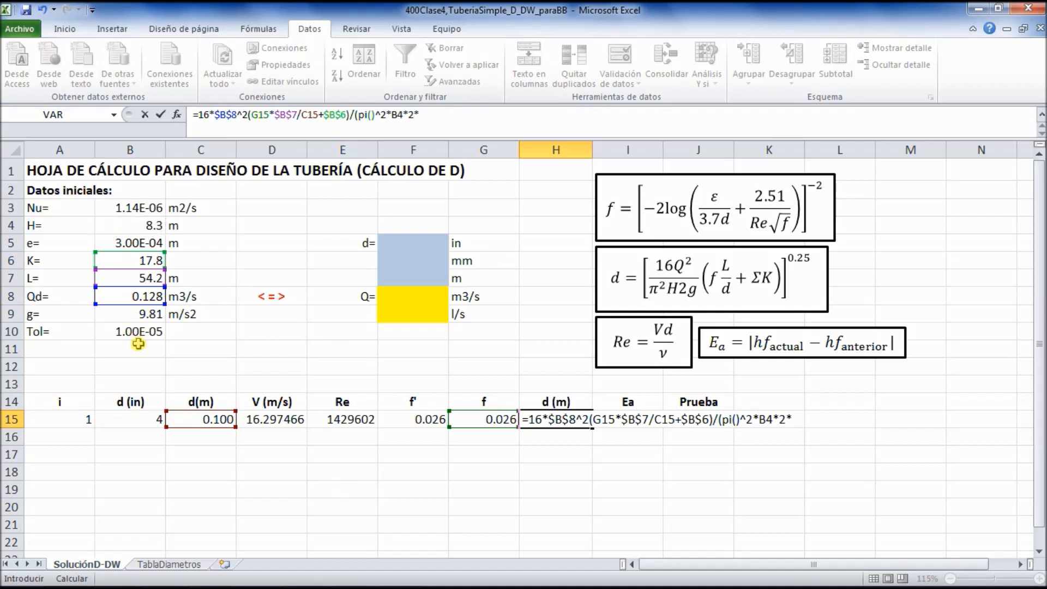
Step: Complete the H15 denominator with gravity $B$9, make the head reference absolute as $B$4, and close the parenthesis
left_click(139, 315)
key("F4")
left_click(403, 114)
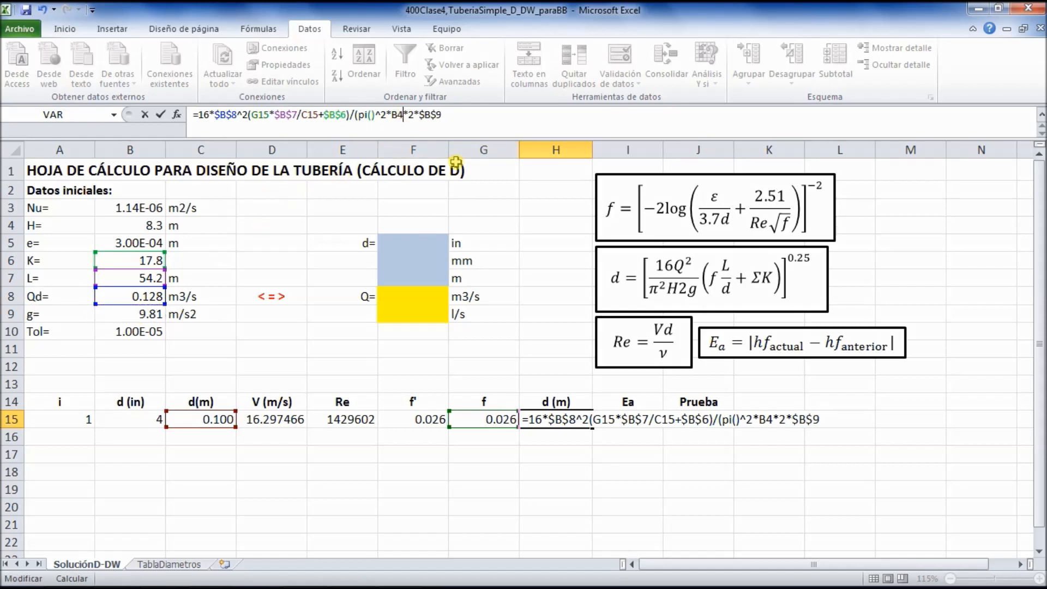
key("F4")
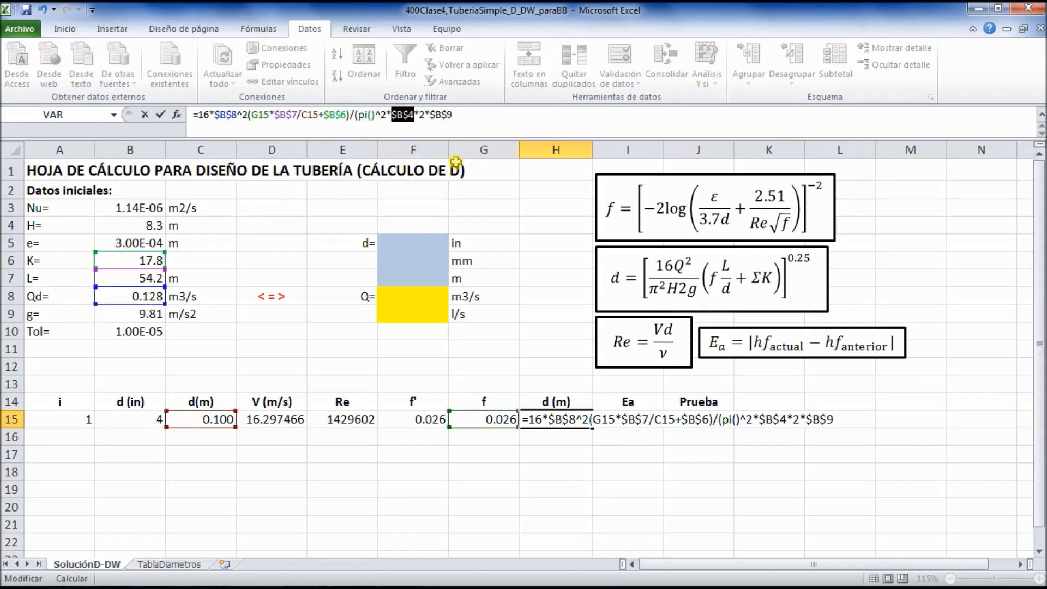
left_click(466, 112)
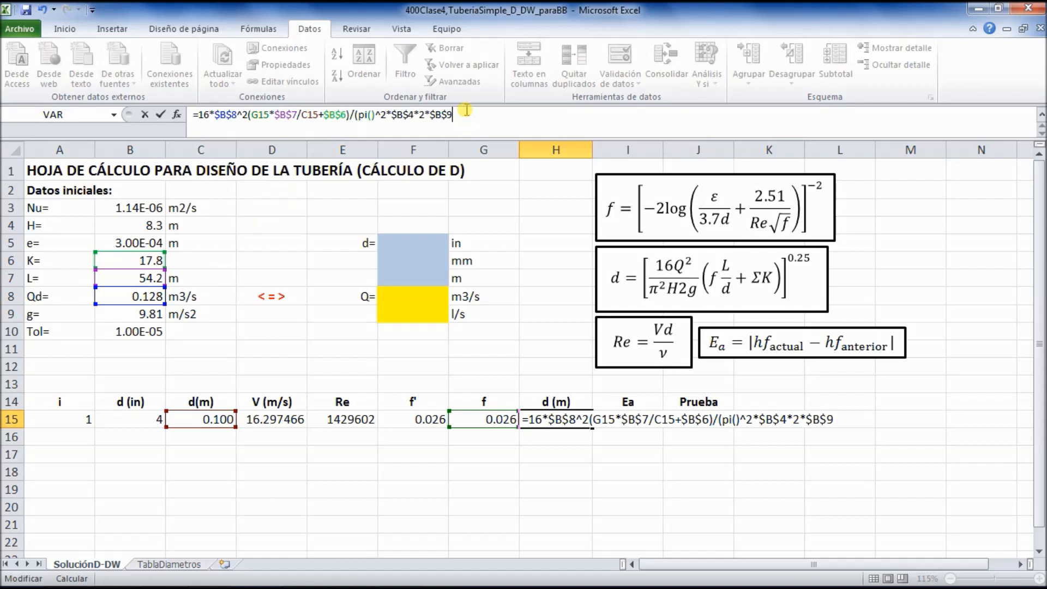
type(")")
Step: Enclose the whole H15 expression in parentheses raised to ^0.25 and enter it, accepting the proposed formula correction
type("(")
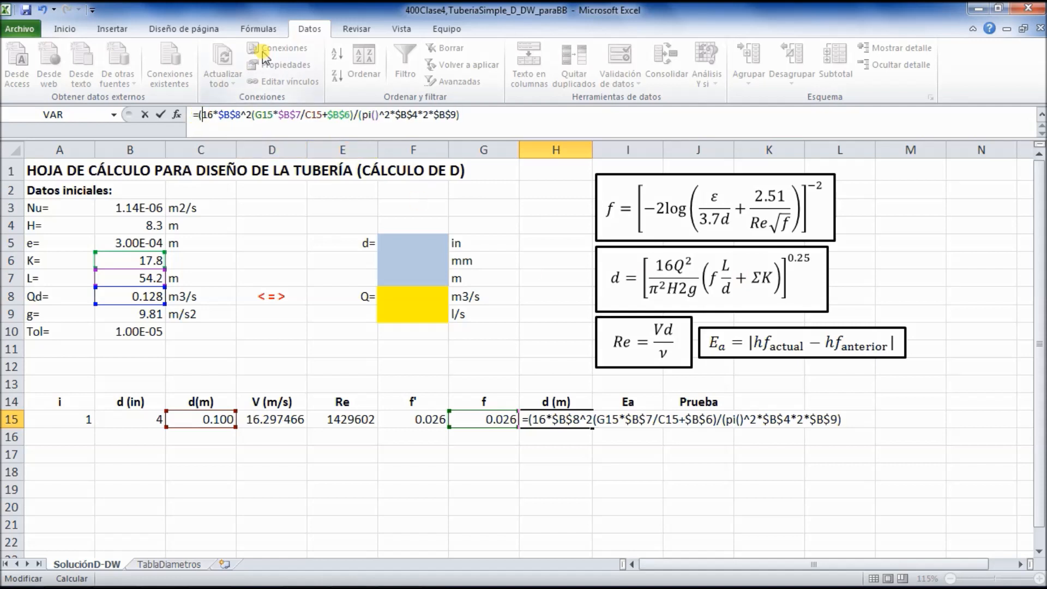
left_click(496, 113)
type(")^0")
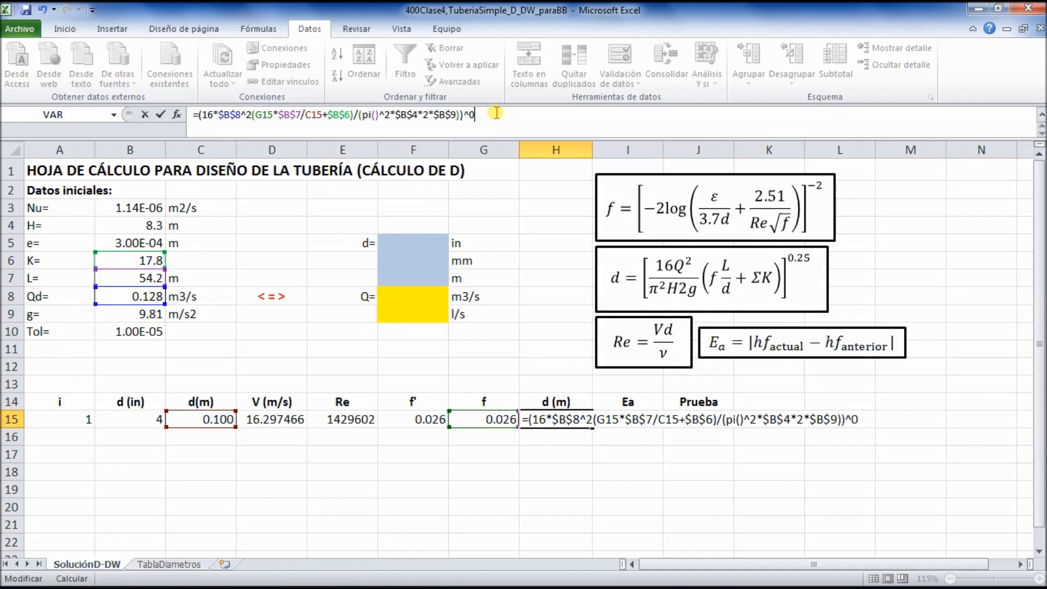
type(".25")
key("Return")
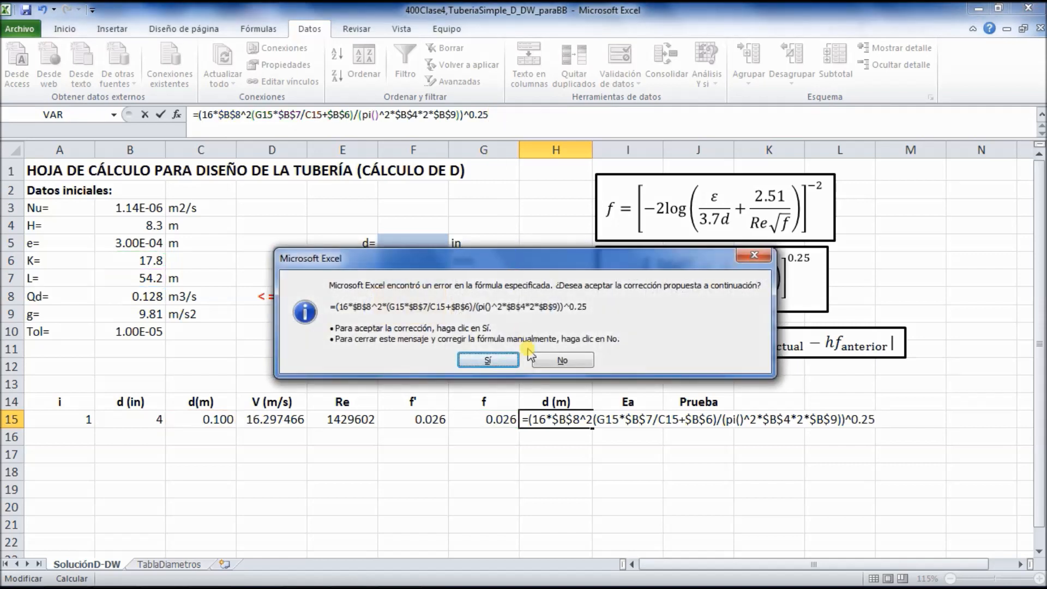
left_click(504, 361)
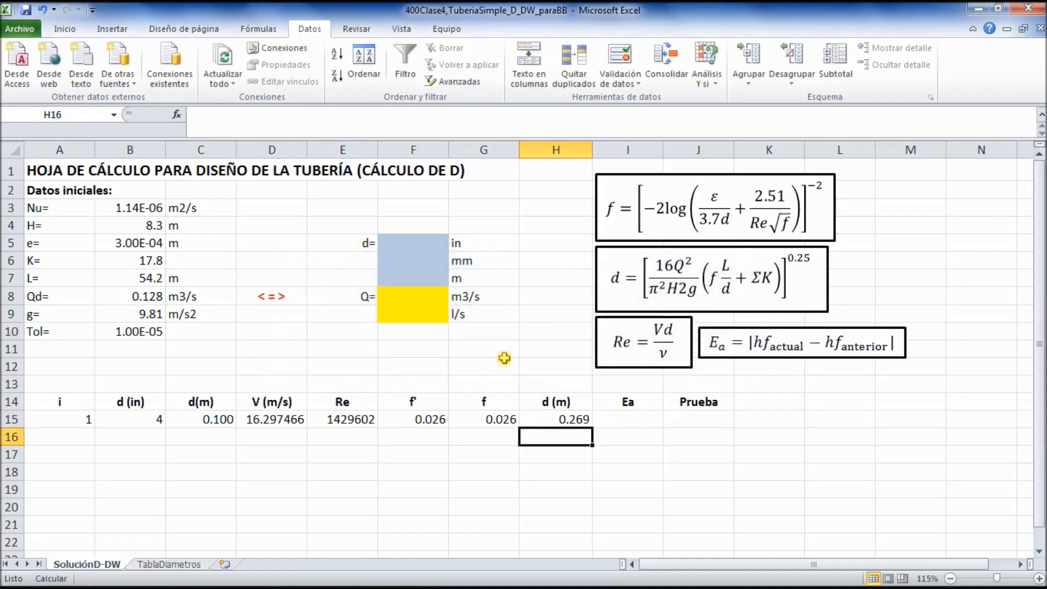
Step: Review the H15 diameter formula, its cell references and its result
left_click(576, 420)
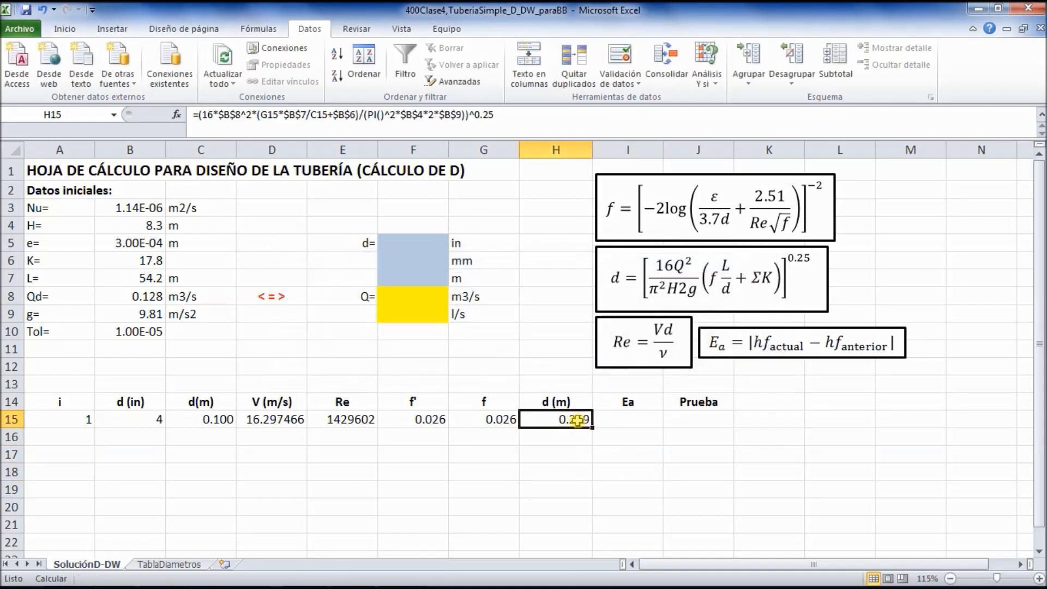
left_click(423, 122)
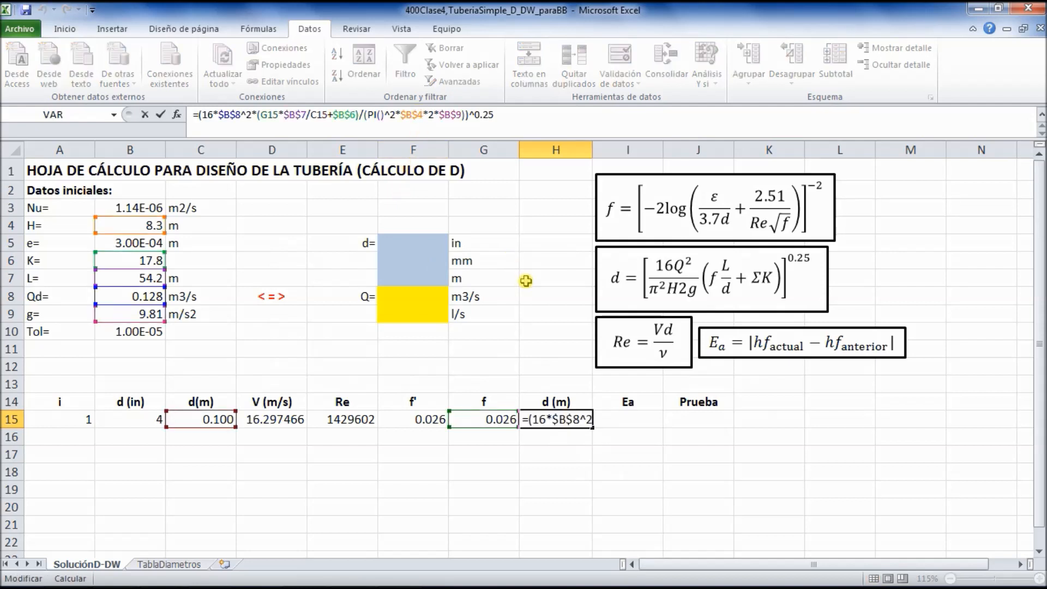
key("Escape")
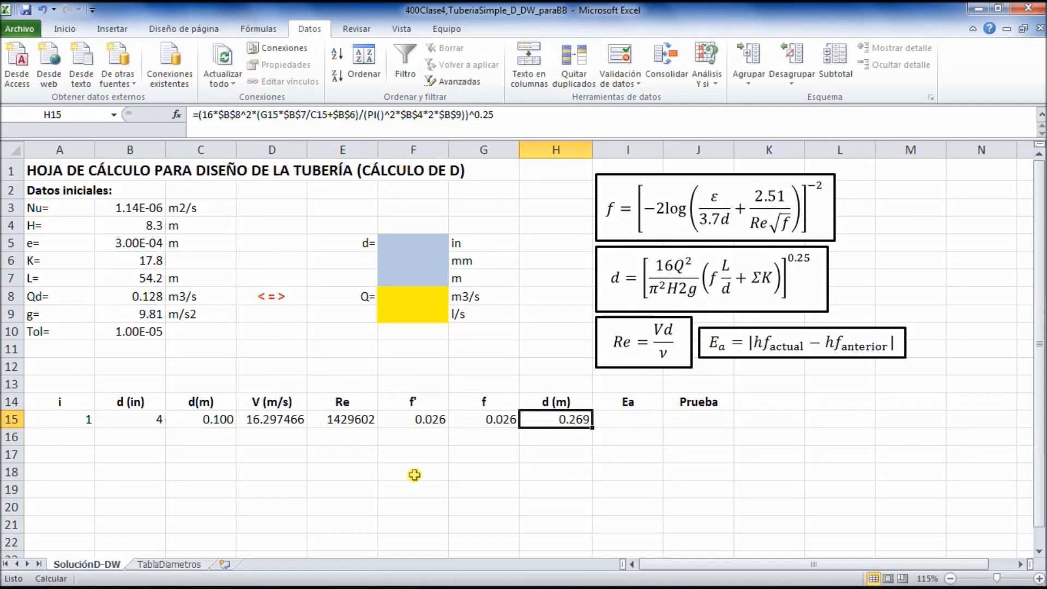
left_click(393, 468)
left_click(571, 416)
left_click(554, 467)
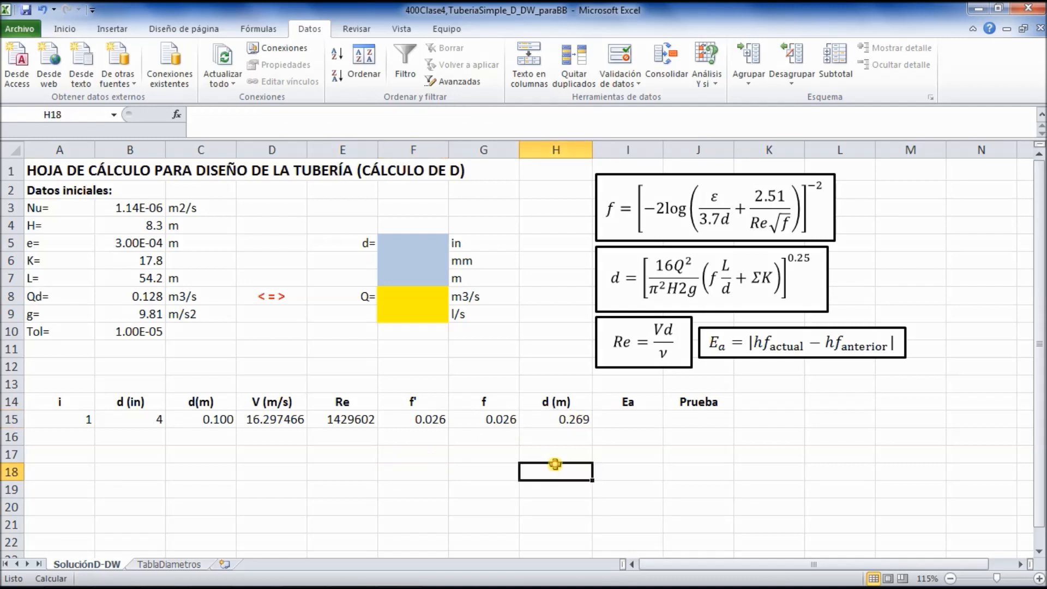
left_click(565, 418)
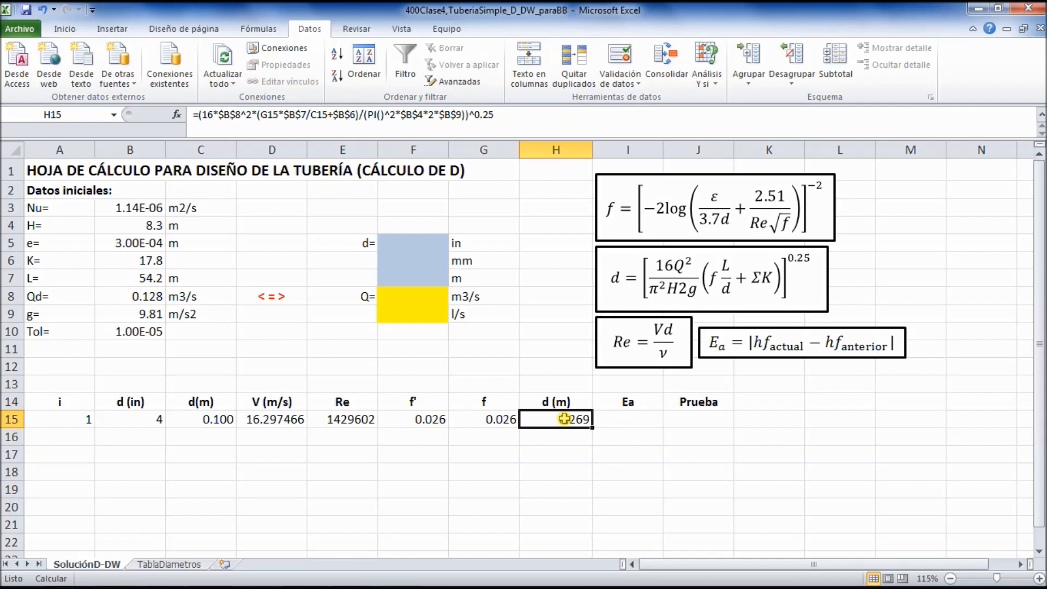
left_click(612, 450)
left_click(574, 420)
Step: Enter the absolute error formula =abs(H15-C15) in cell I15 of the Ea column
left_click(622, 422)
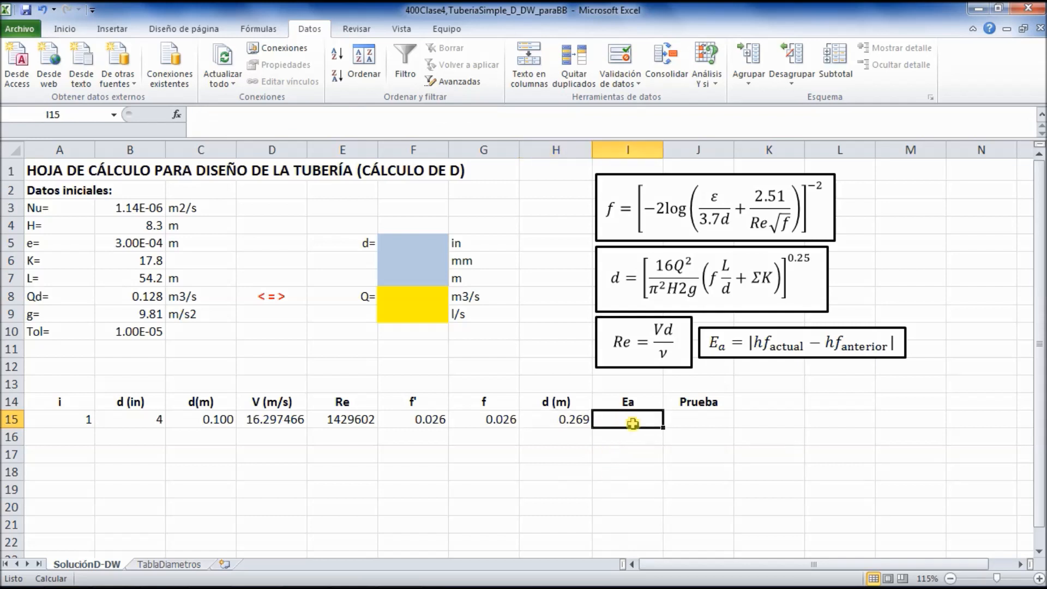
type("=")
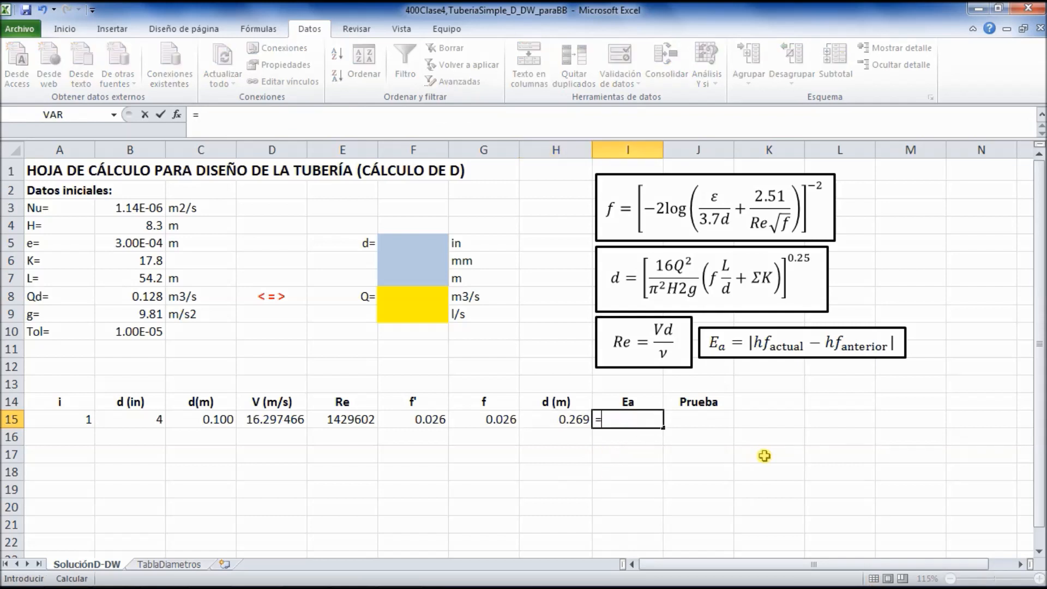
type("abs")
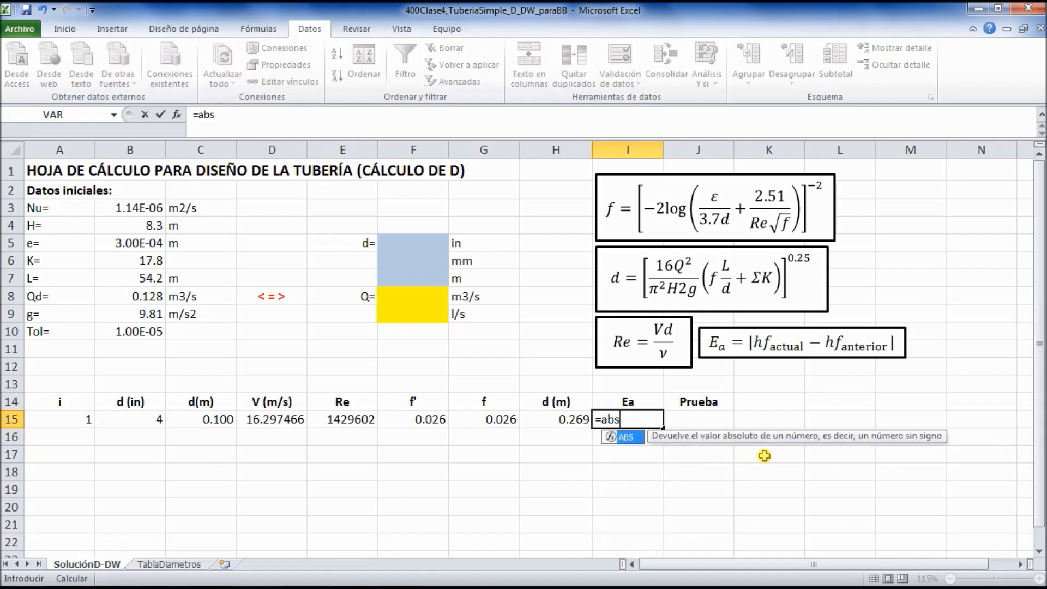
type("(")
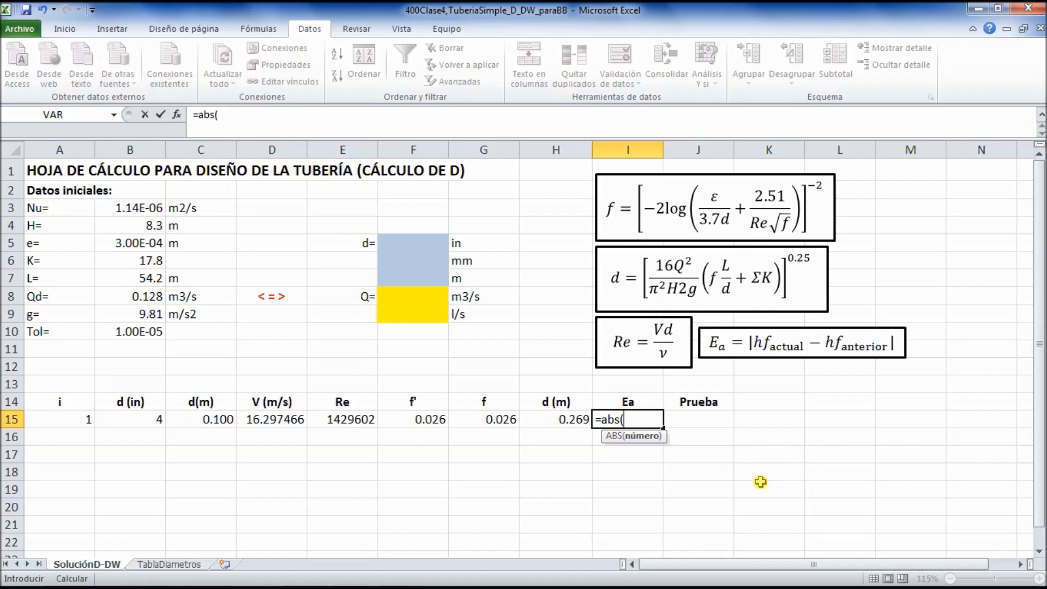
left_click(560, 418)
type("-")
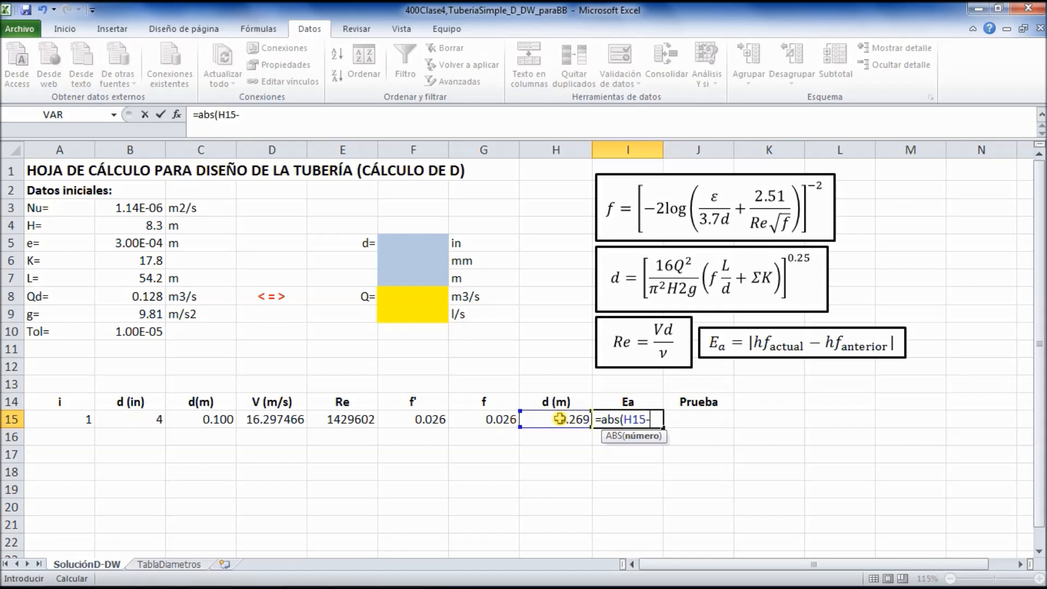
left_click(213, 419)
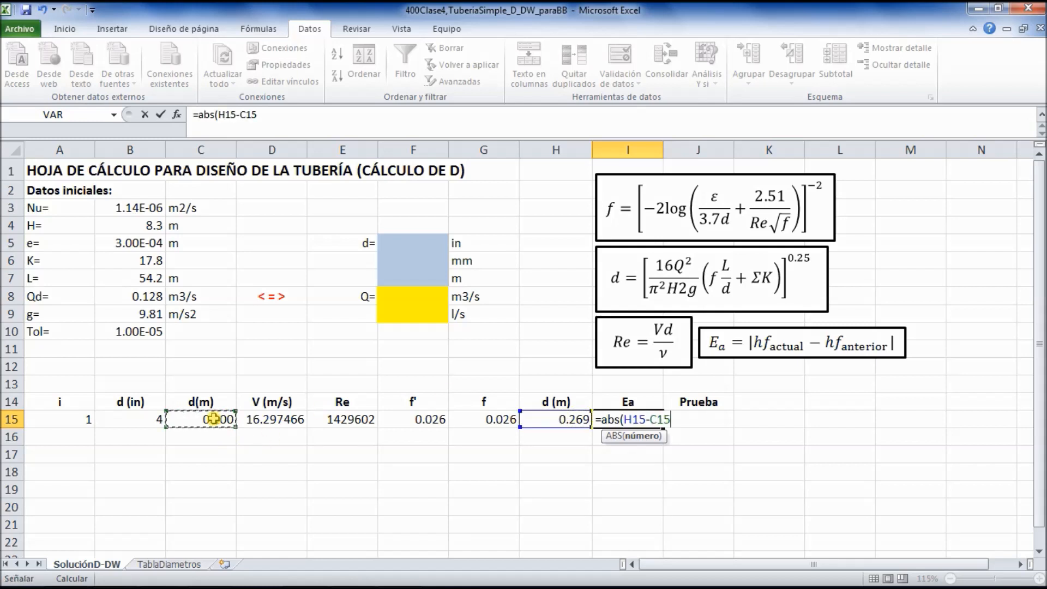
type(")")
key("Return")
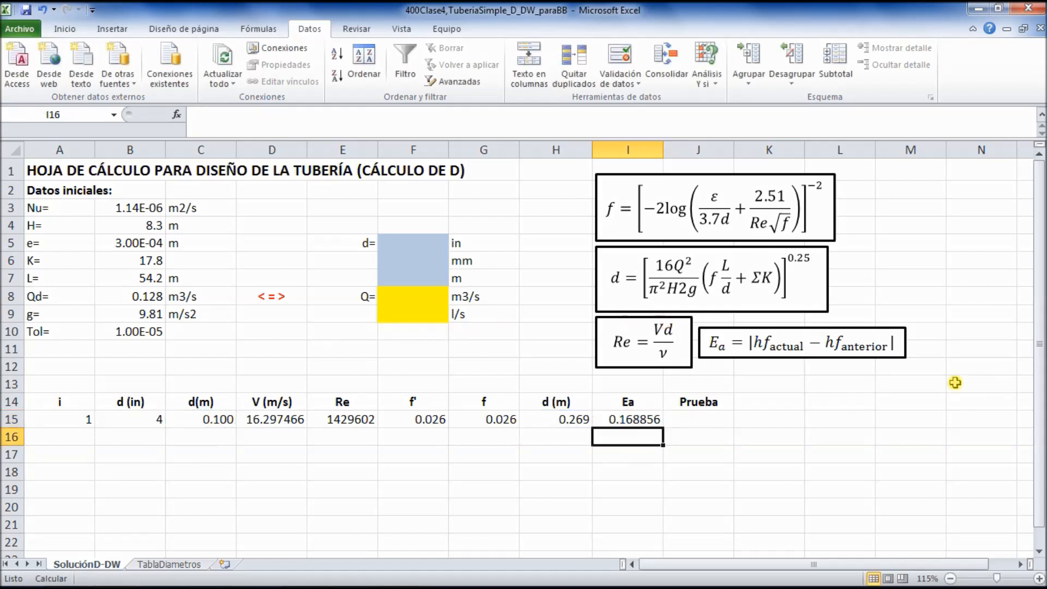
Step: Replace hf with d in the first term of the Ea equation box, giving d with subscript actual
left_click(755, 342)
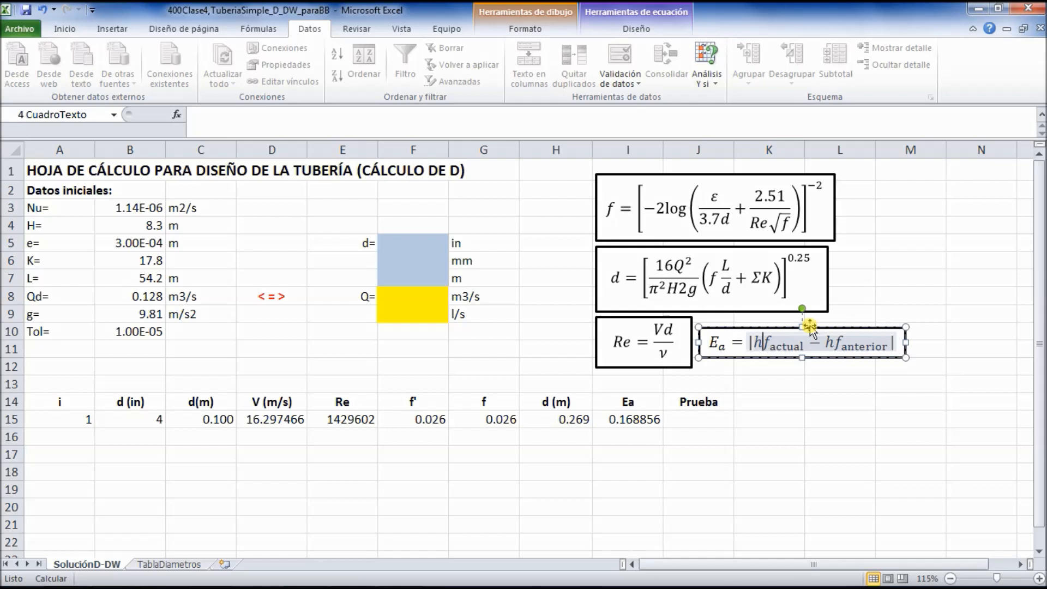
key("Delete")
key("Delete")
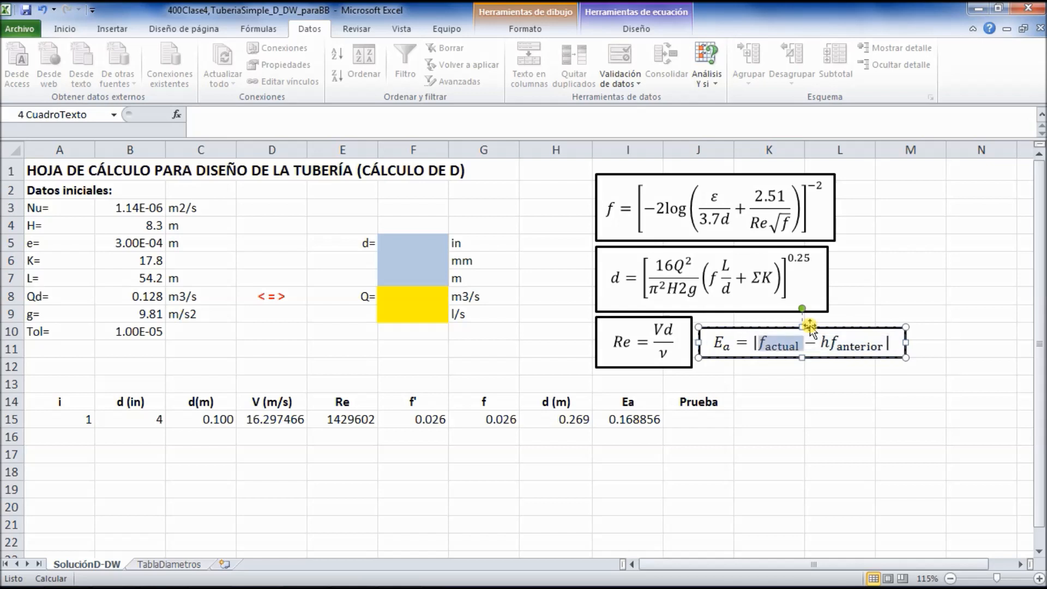
key("Delete")
type("d")
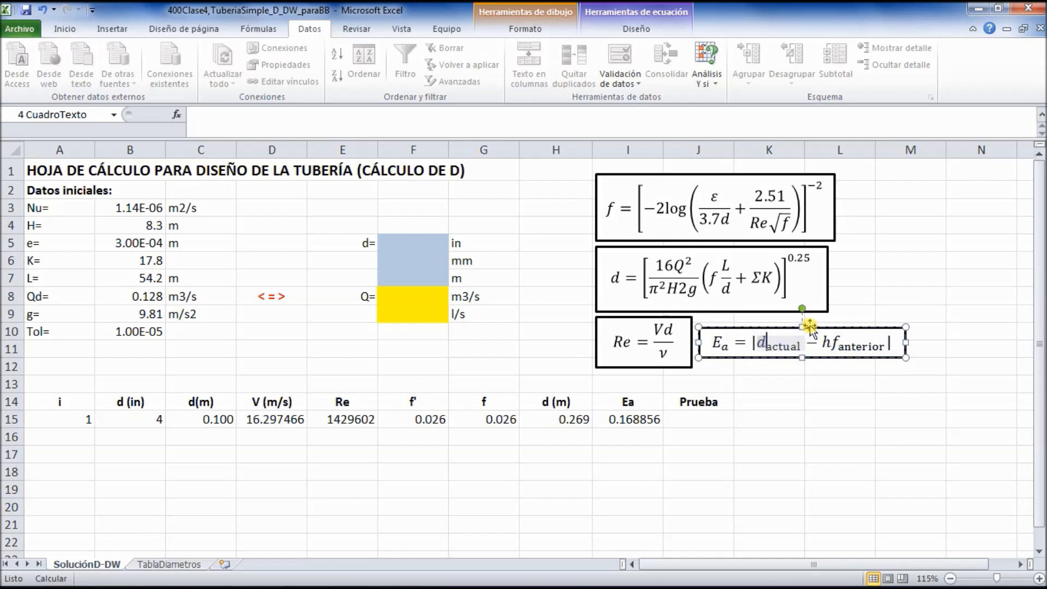
Step: Replace hf with d in the anterior term of the Ea equation and leave the equation box
key("Right")
key("Right")
key("Right")
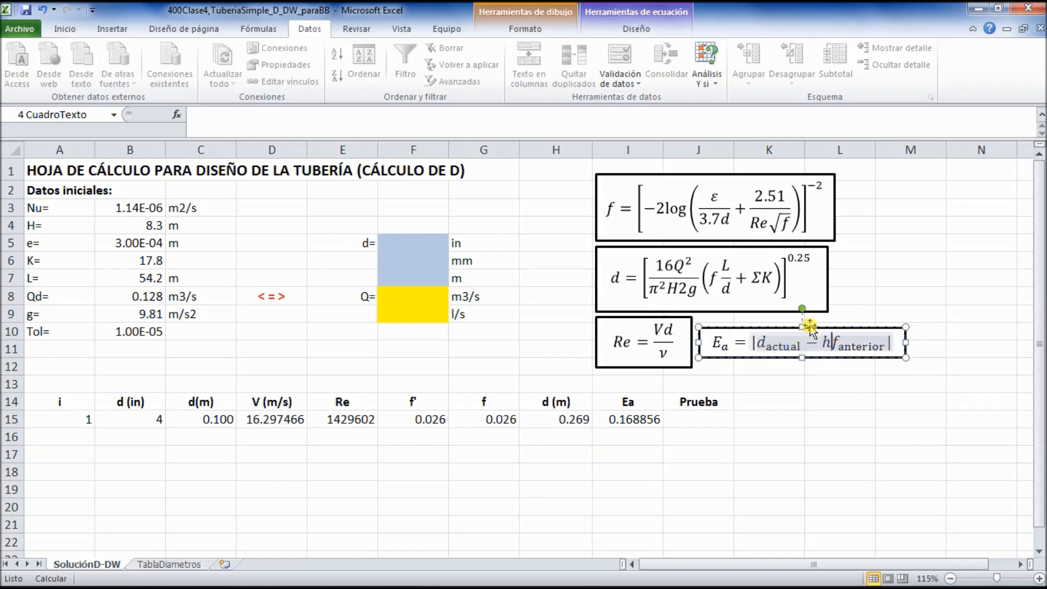
key("Right")
key("Right")
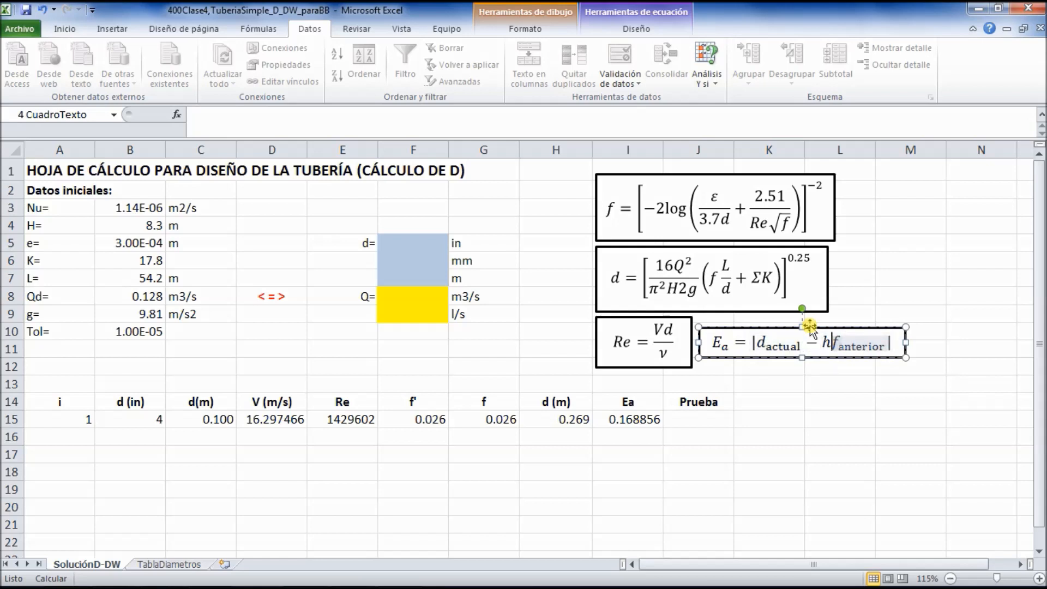
key("Delete")
type("d")
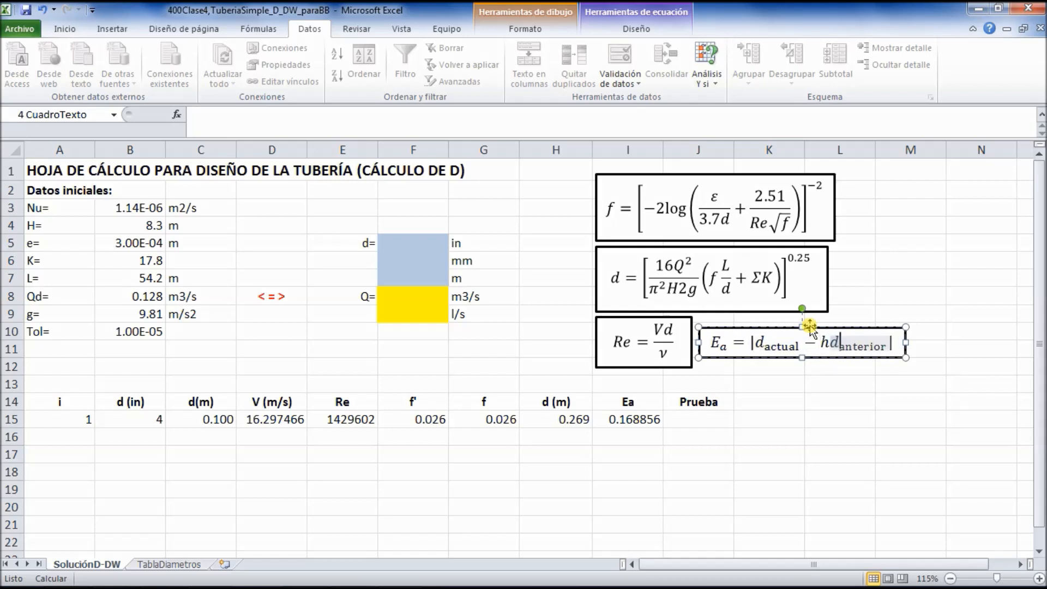
key("BackSpace")
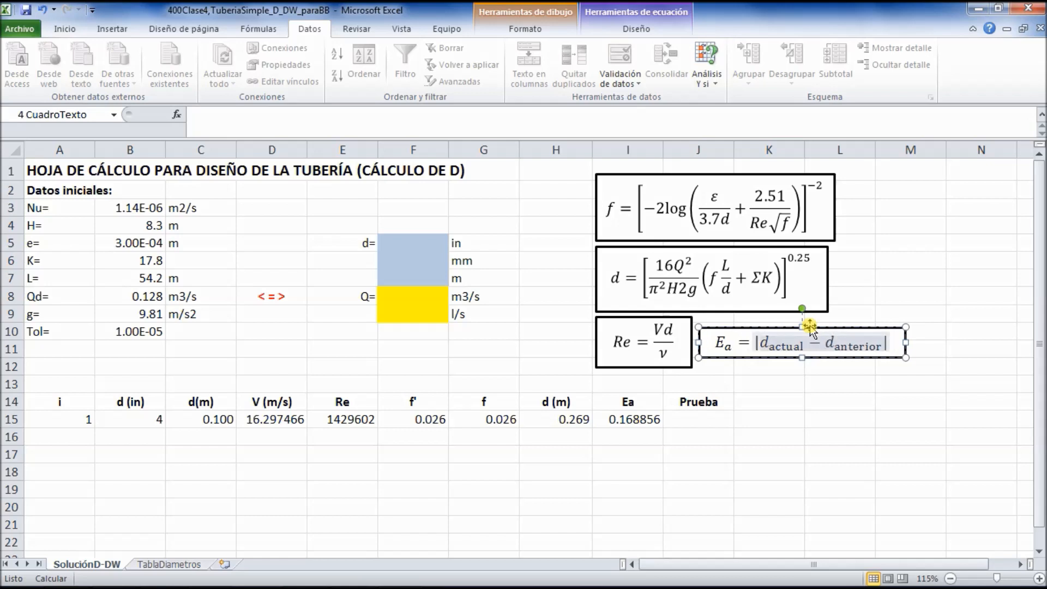
left_click(838, 489)
Step: Save the workbook and enter the tolerance test formula =si(I15<B10,"si","no") in cell J15 of the Prueba column
left_click(692, 420)
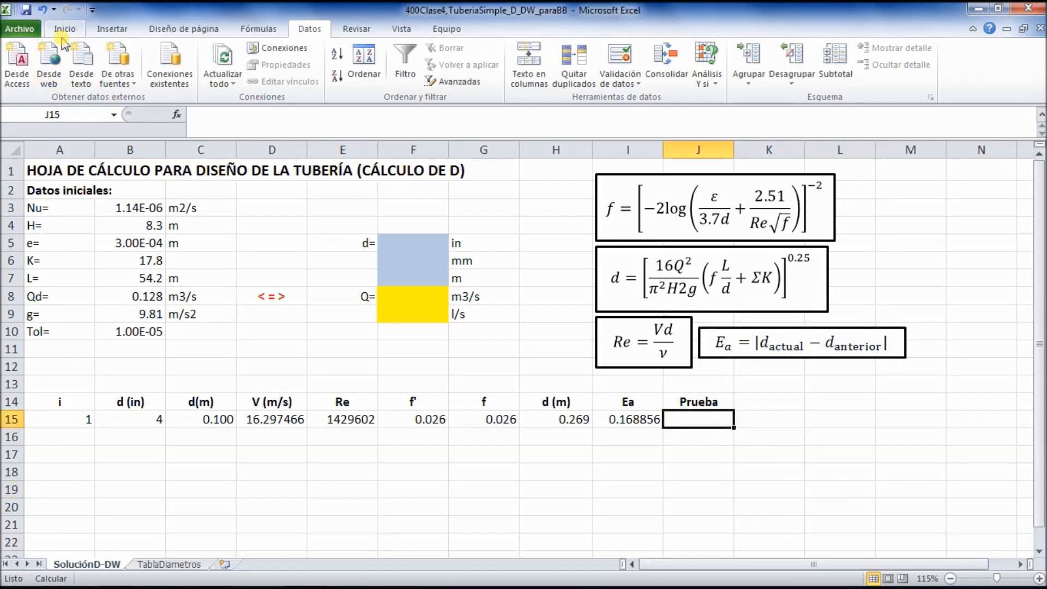
left_click(26, 9)
type("=si(")
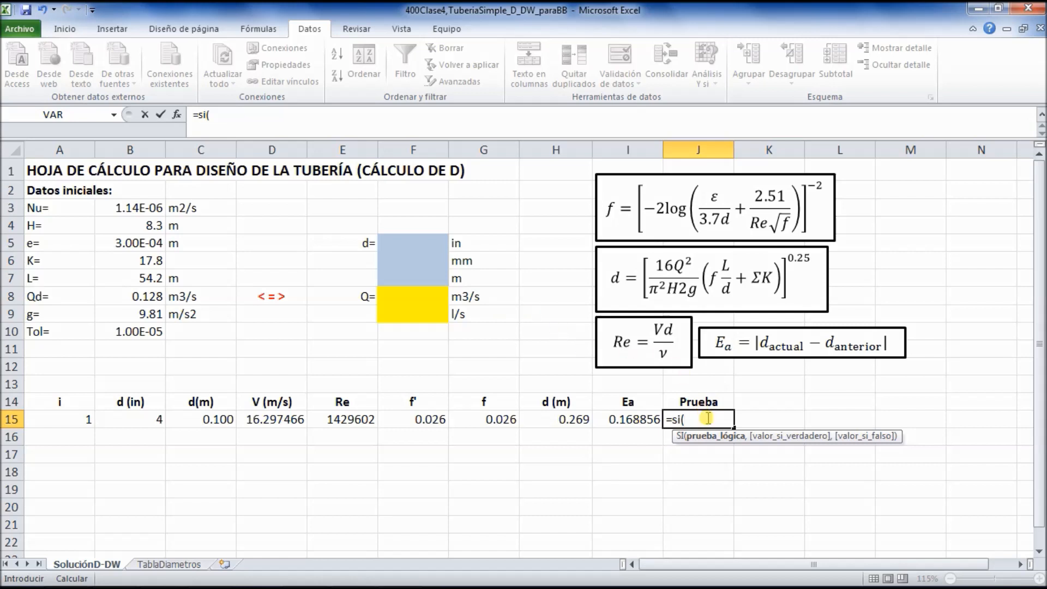
left_click(620, 421)
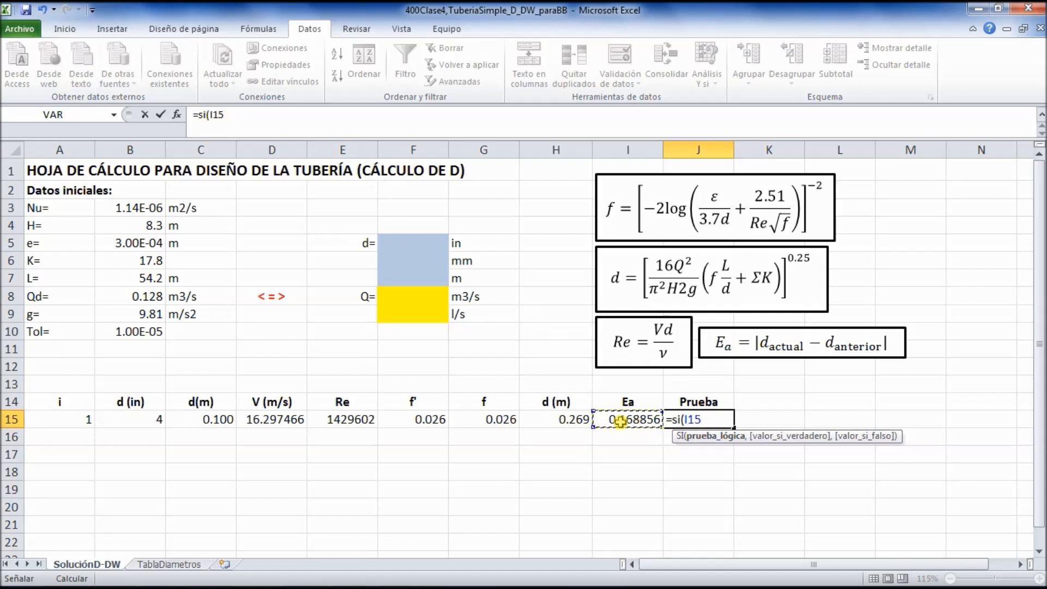
type("<")
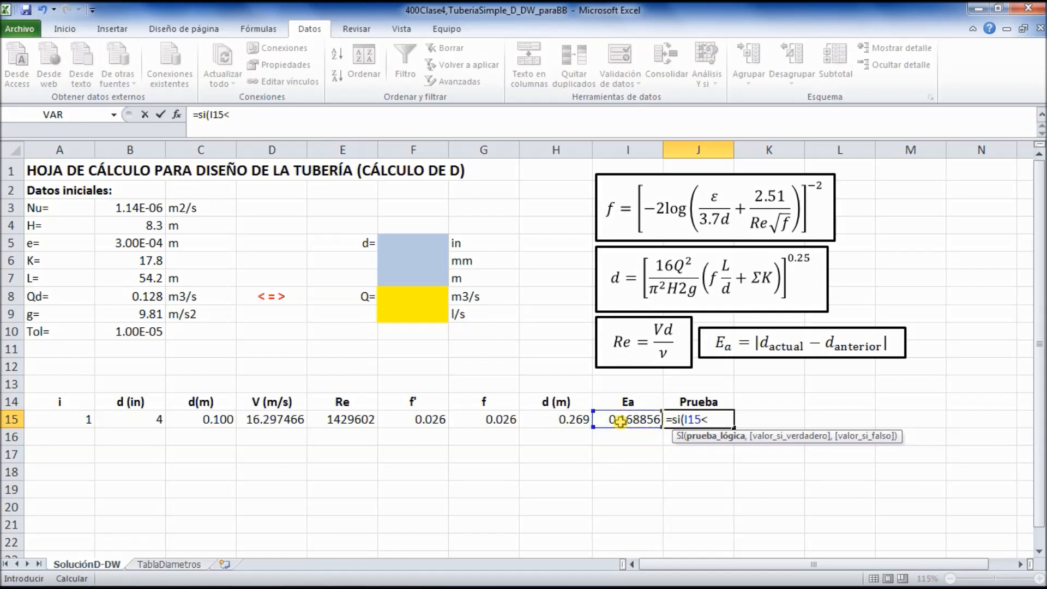
left_click(134, 330)
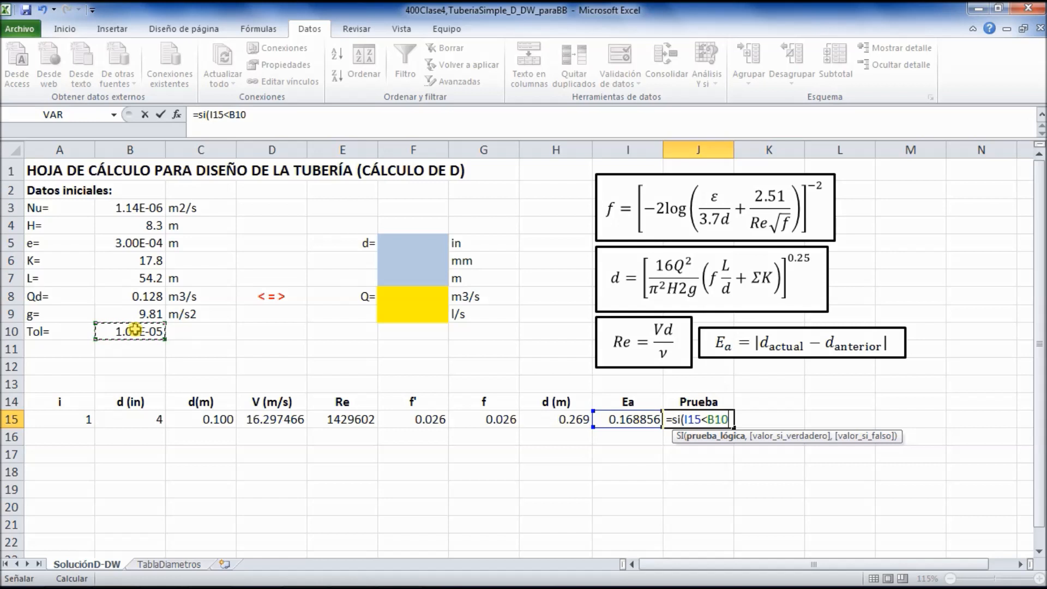
type(",")
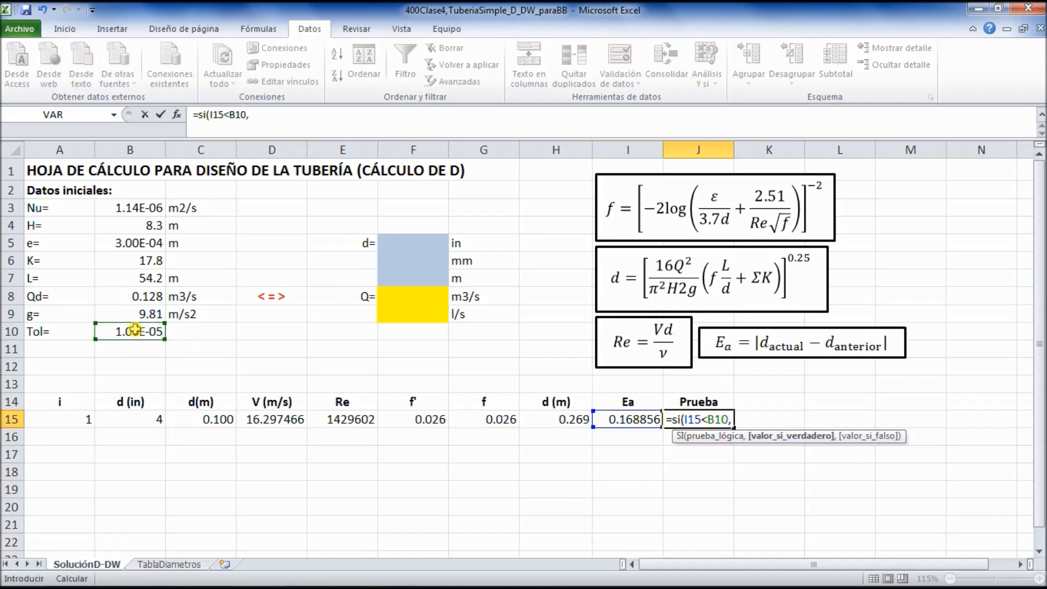
type("\"si\",")
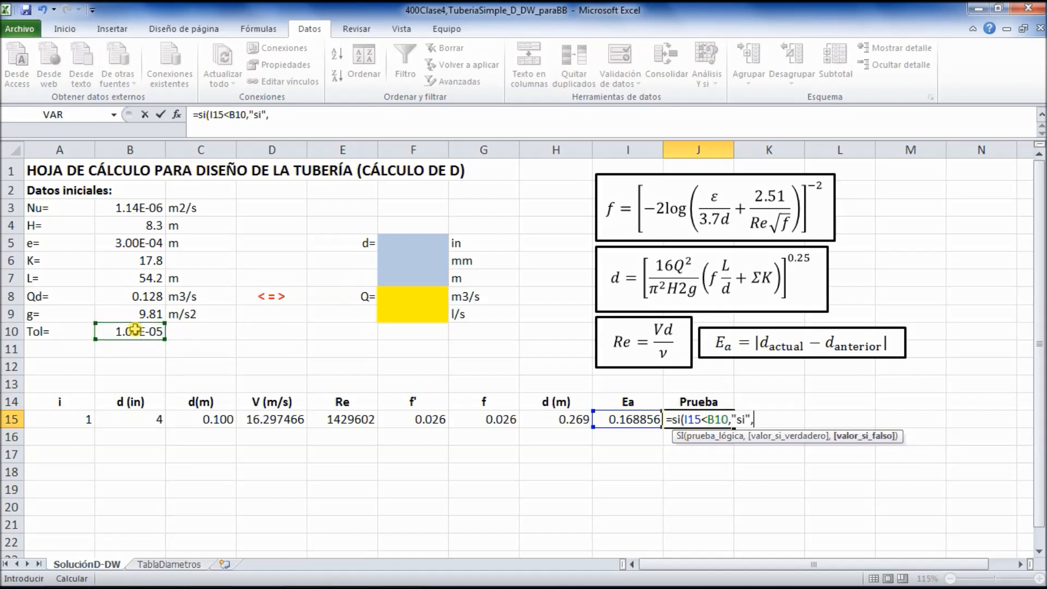
type("\"no\")")
key("Return")
Step: Save the workbook and review the Ea and Prueba cells of the first iteration
left_click(720, 458)
left_click(672, 417)
left_click(648, 456)
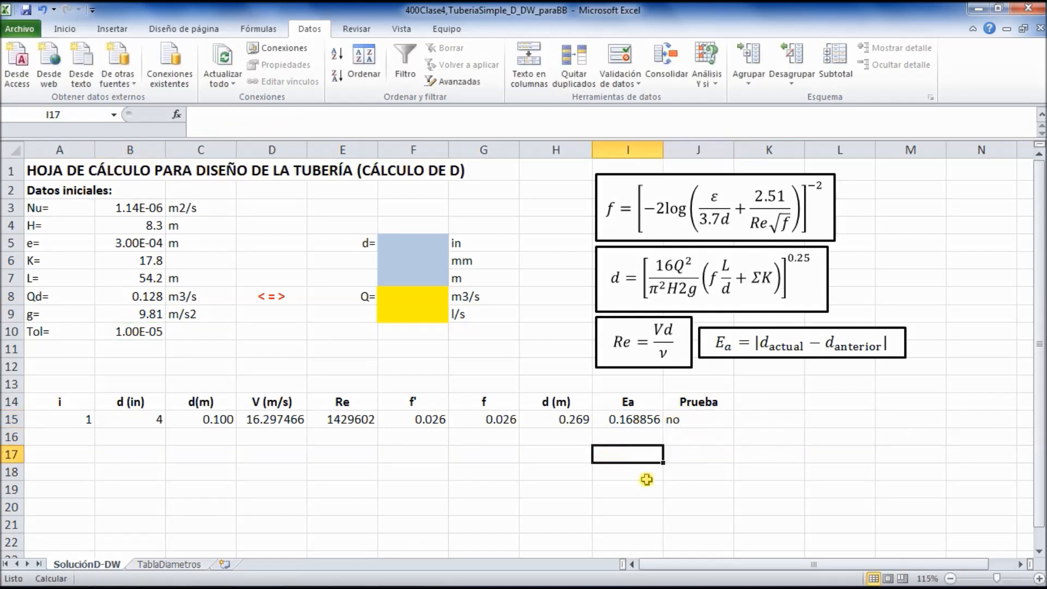
left_click(26, 11)
left_click(277, 466)
left_click(588, 454)
left_click(643, 420)
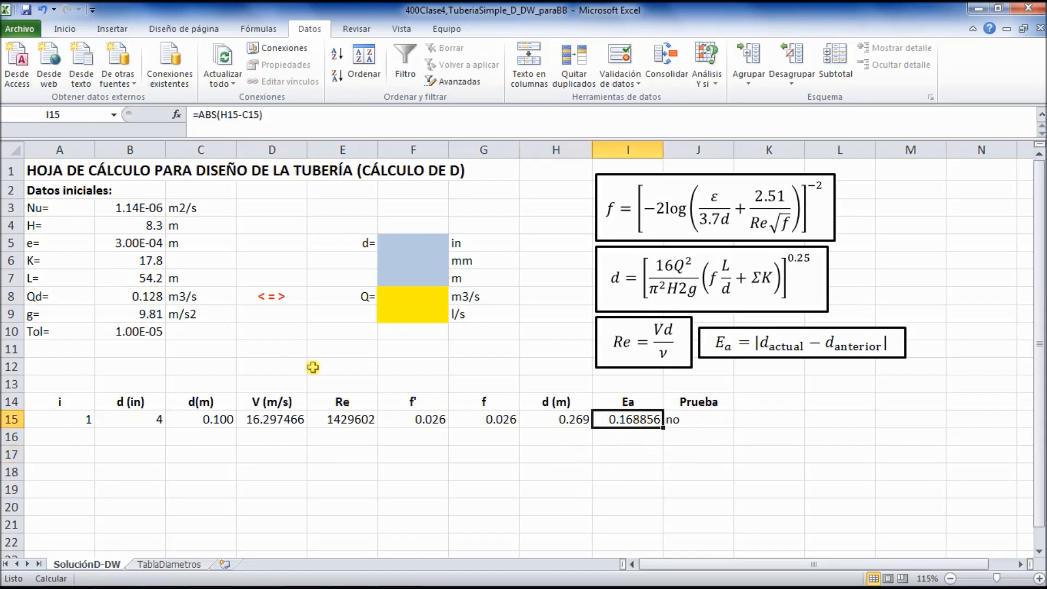
Step: Enter iteration number 2 in cell A16 of the i column
left_click(201, 461)
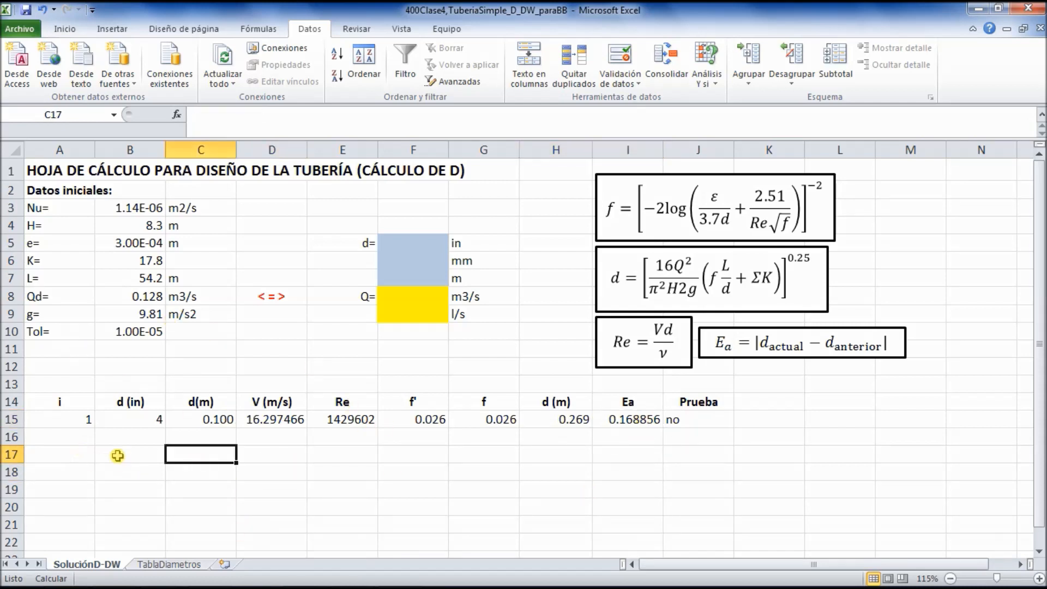
left_click(89, 436)
type("2")
key("Return")
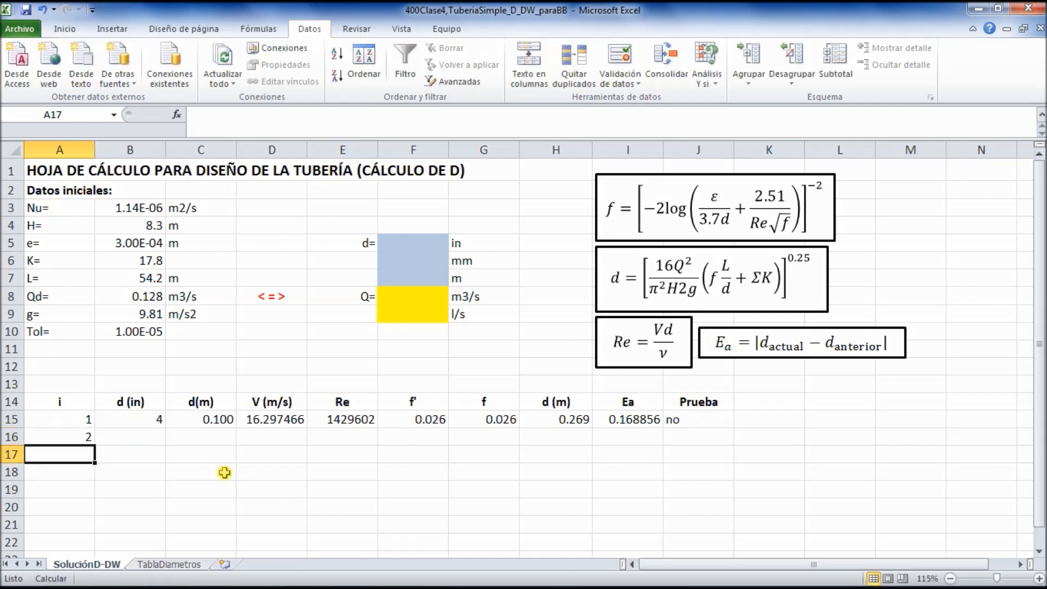
Step: Enter the formula =H15 in cell C16 so the second iteration starts from the first row's calculated diameter
key("Right")
key("Up")
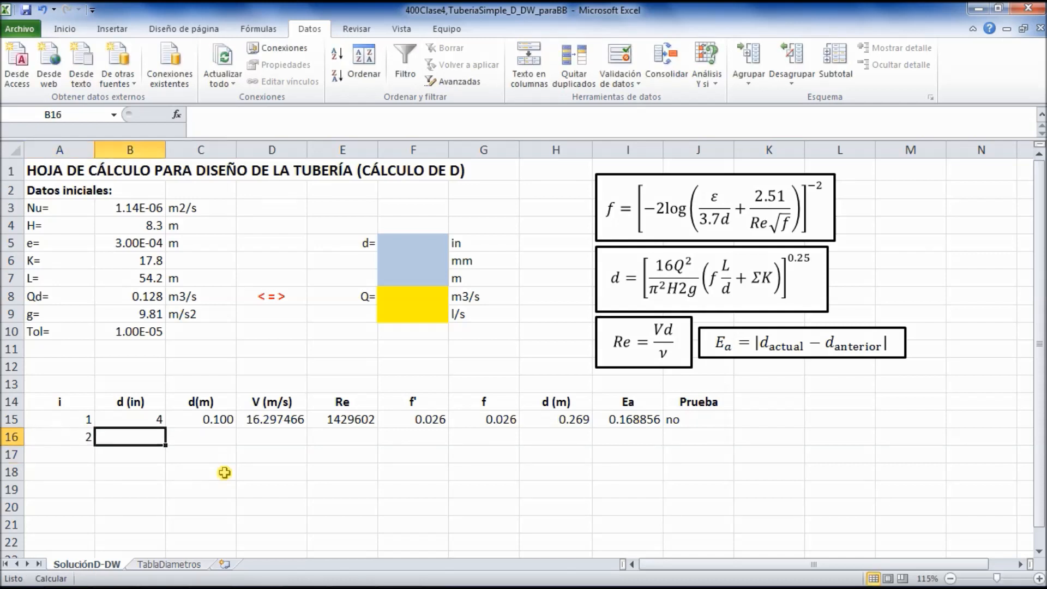
left_click(212, 437)
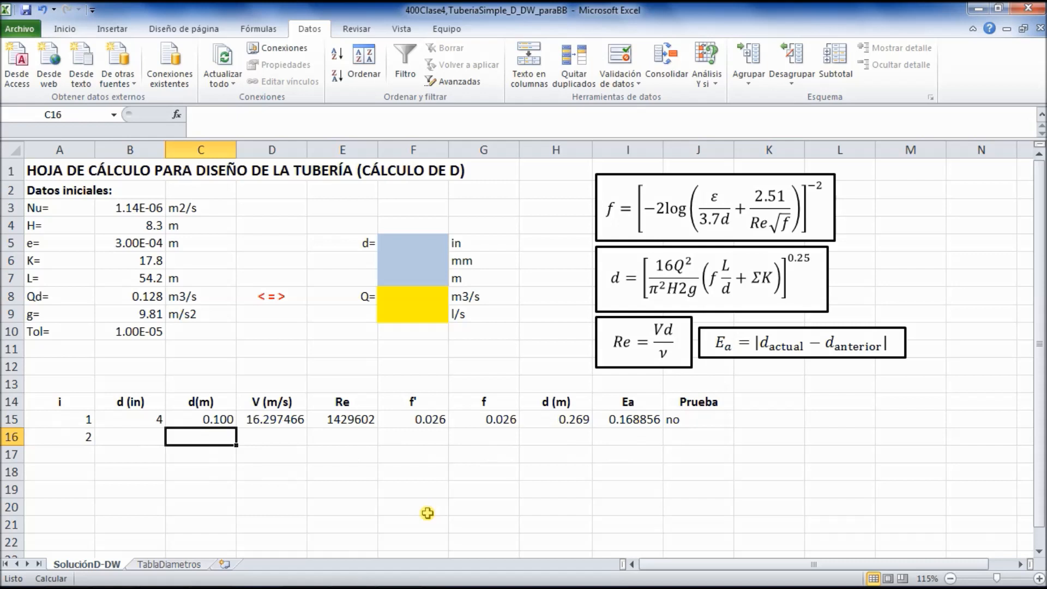
left_click(364, 486)
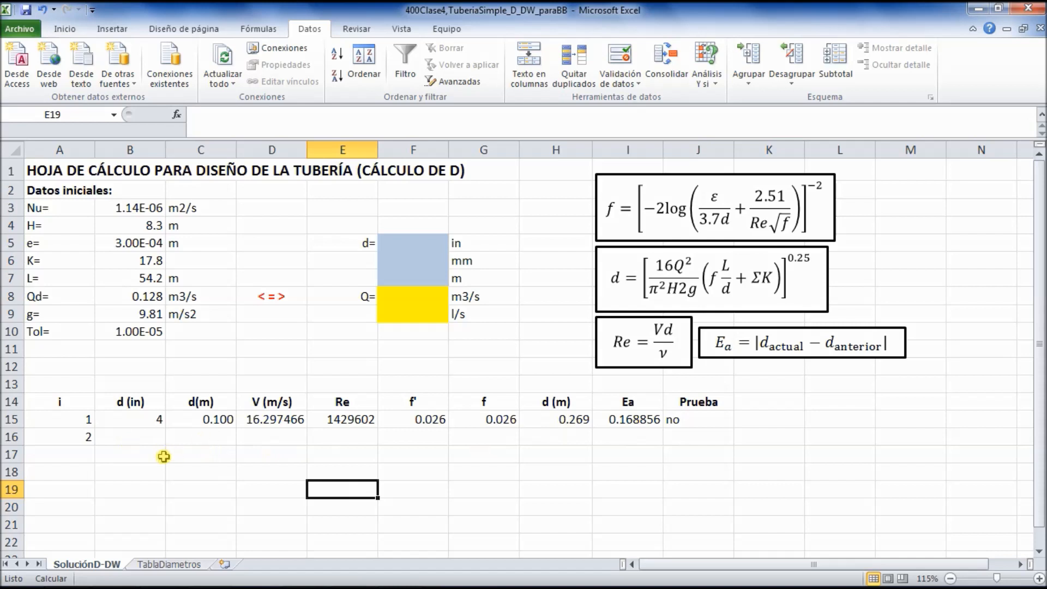
left_click(212, 435)
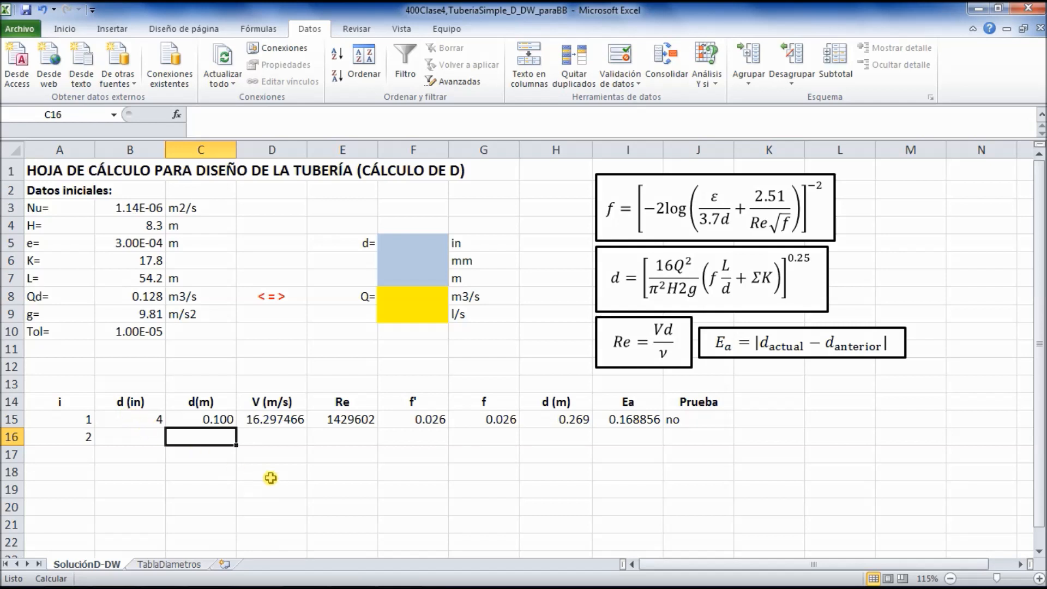
type("=")
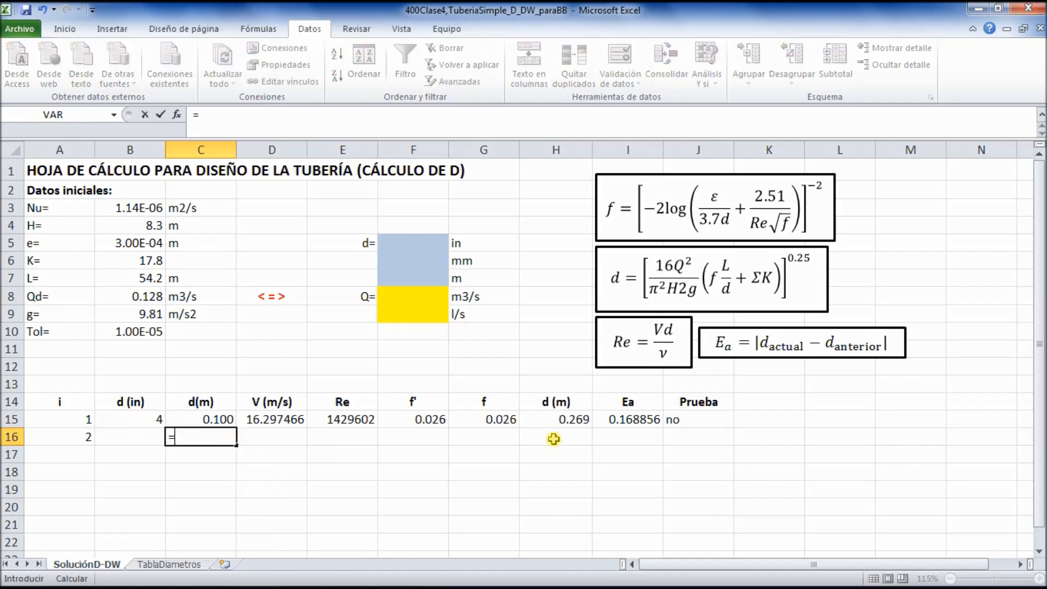
left_click(571, 419)
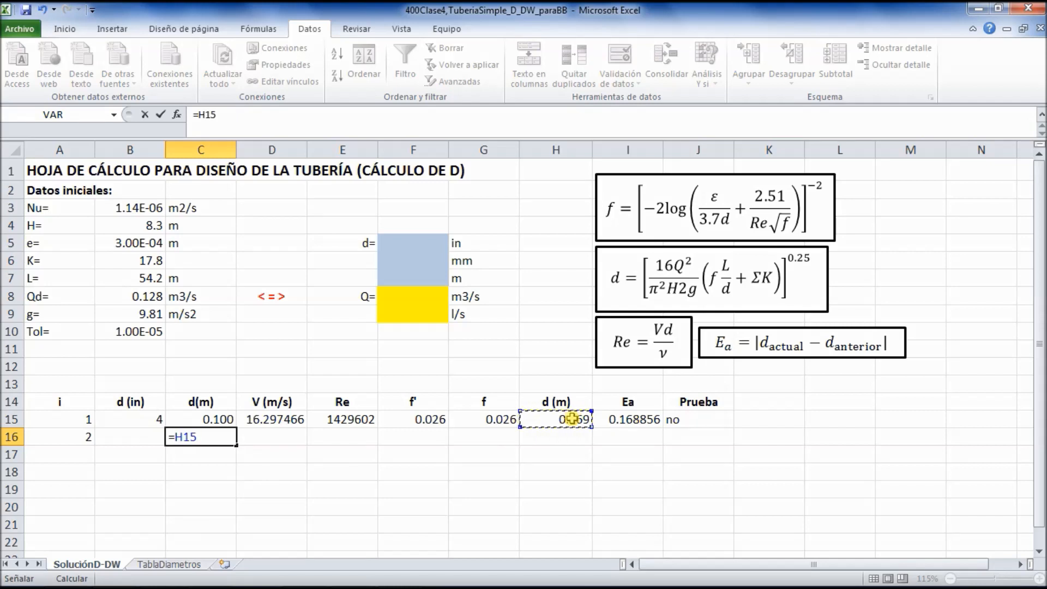
key("Return")
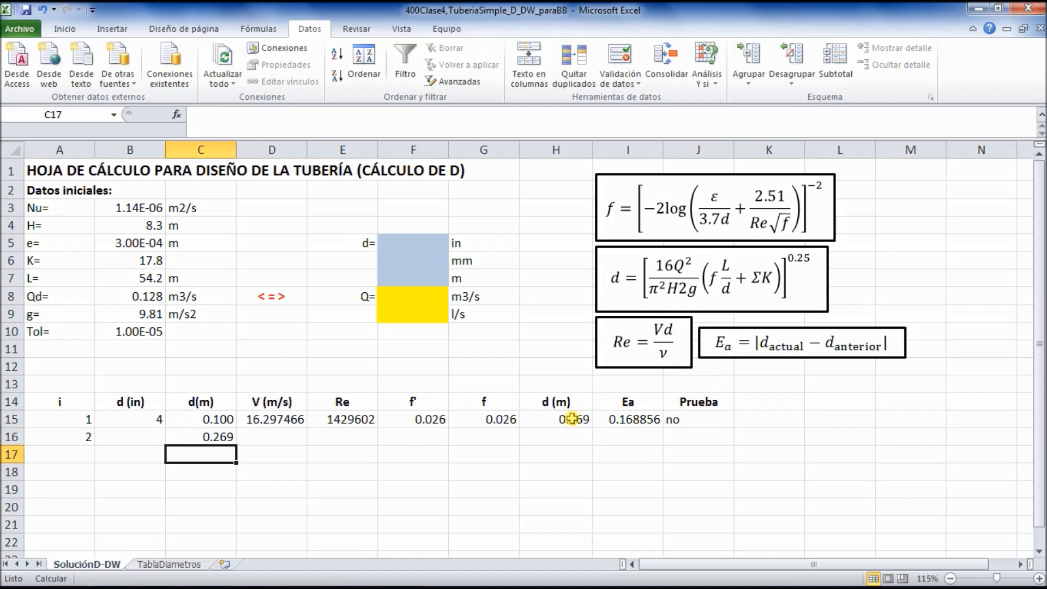
Step: Copy the velocity formula from D15 down to D16 and check its cell references
left_click(285, 482)
left_click(168, 471)
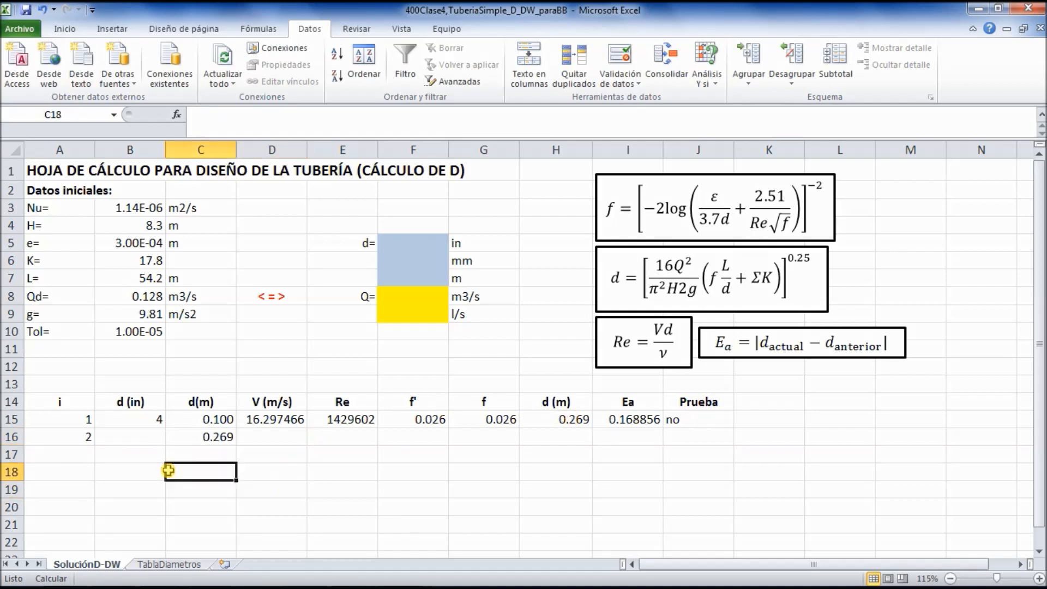
left_click(271, 421)
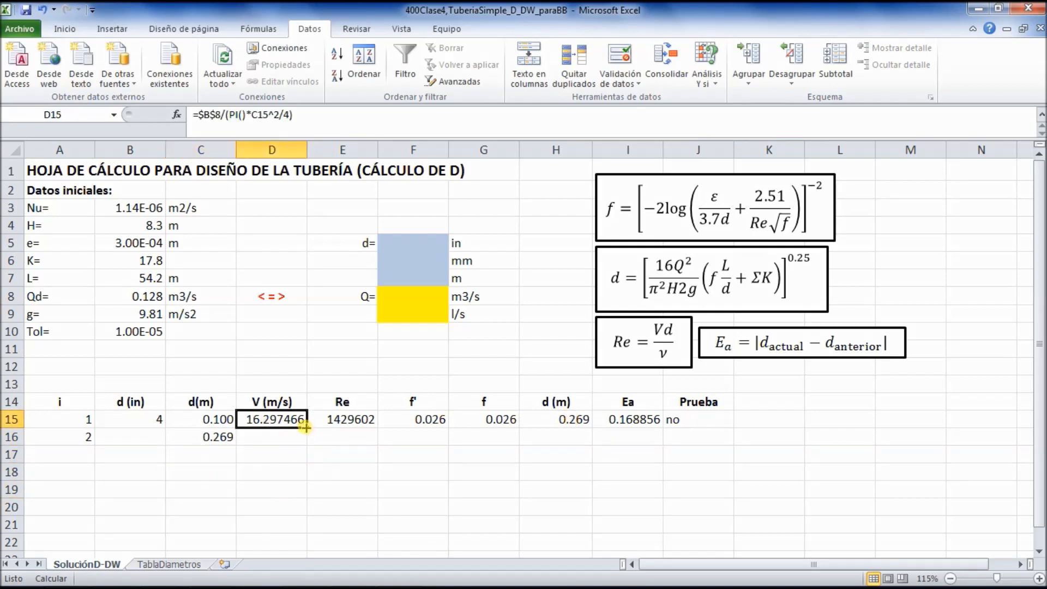
left_click_drag(305, 428, 304, 444)
left_click(271, 490)
left_click(271, 440)
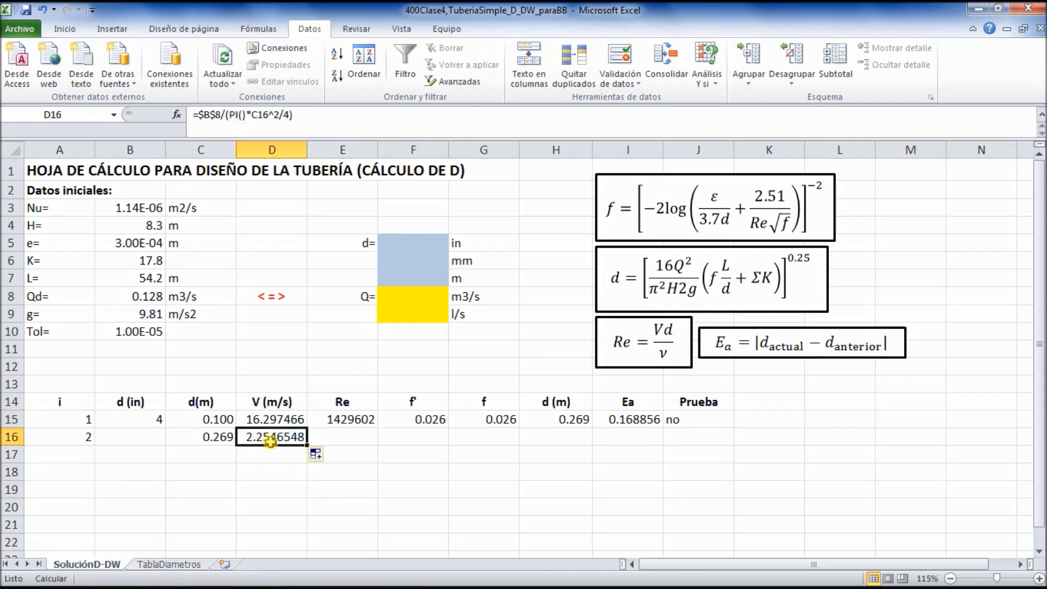
Step: Copy the Reynolds number formula from E15 down to E16 and check the cells it references
left_click(382, 470)
left_click(364, 421)
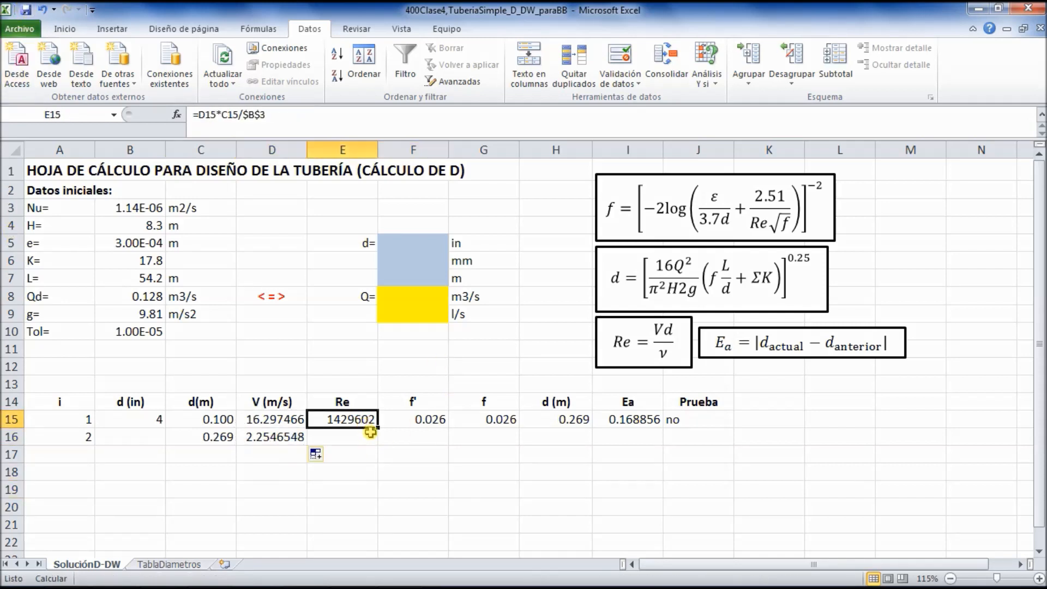
left_click_drag(376, 428, 376, 454)
left_click(360, 438)
key("F2")
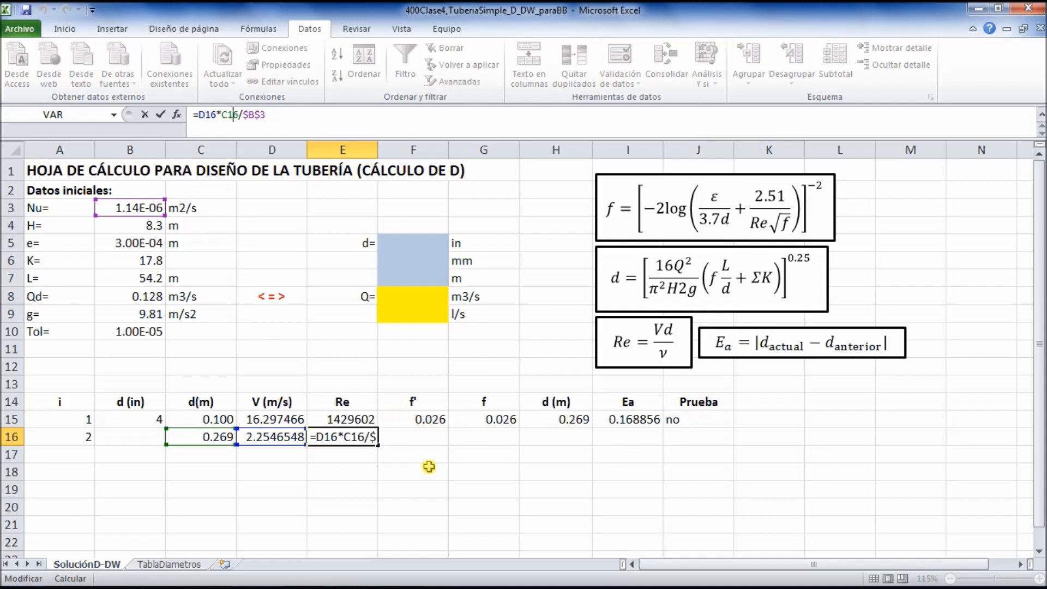
key("Escape")
Step: Copy the f', f and calculated d (m) formulas from F15, G15 and H15 down to row 16
left_click_drag(432, 420, 523, 448)
left_click(498, 436)
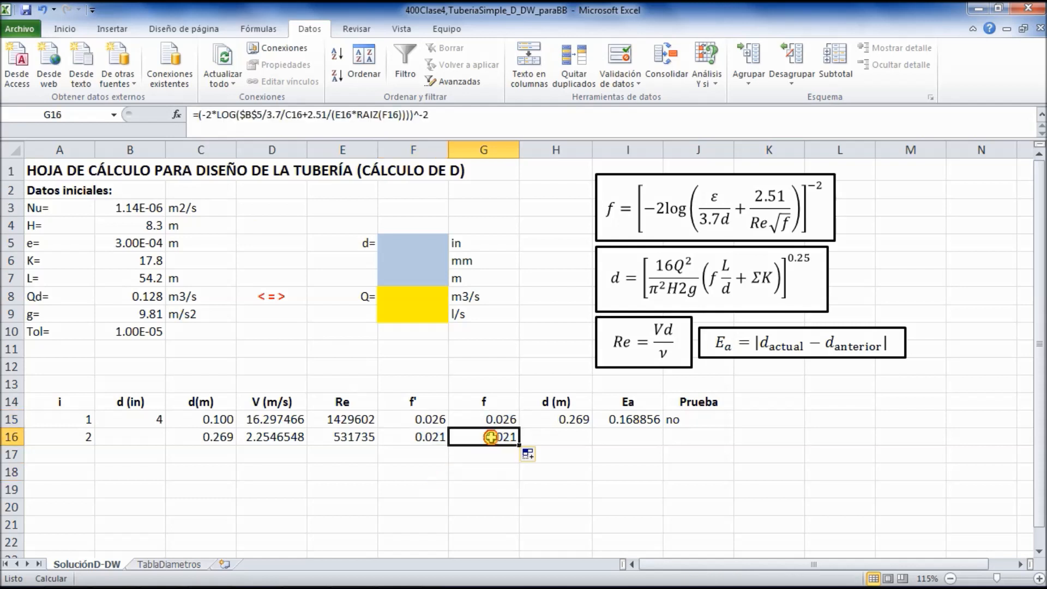
left_click(575, 420)
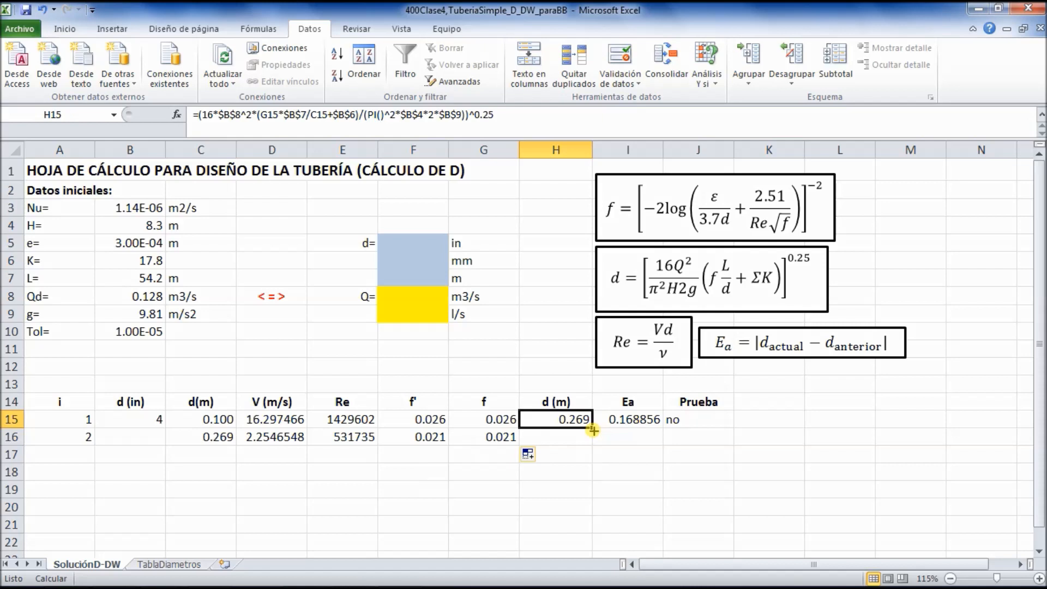
left_click_drag(593, 430, 600, 457)
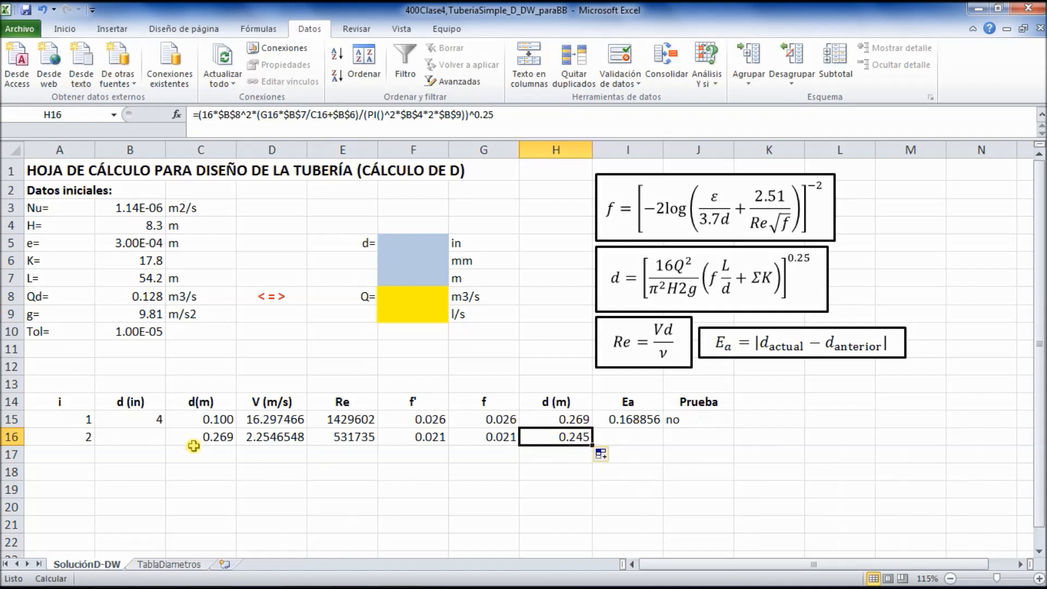
Step: Copy the absolute error formula from I15 down to I16
left_click(638, 421)
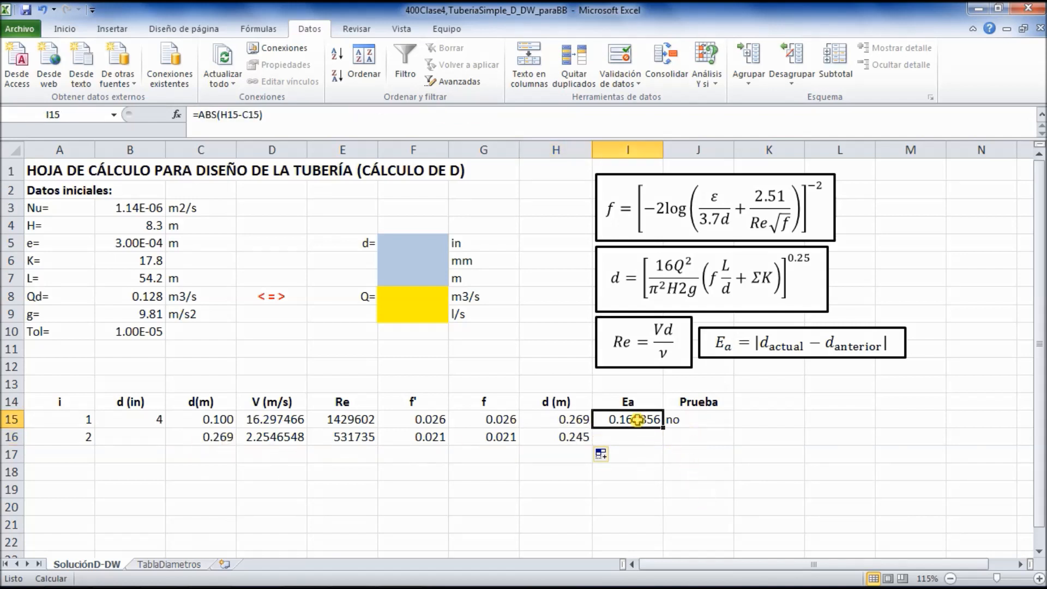
left_click_drag(661, 429, 664, 444)
left_click(646, 436)
Step: Make the tolerance reference absolute as $B$10 in the J15 Prueba formula
left_click(690, 420)
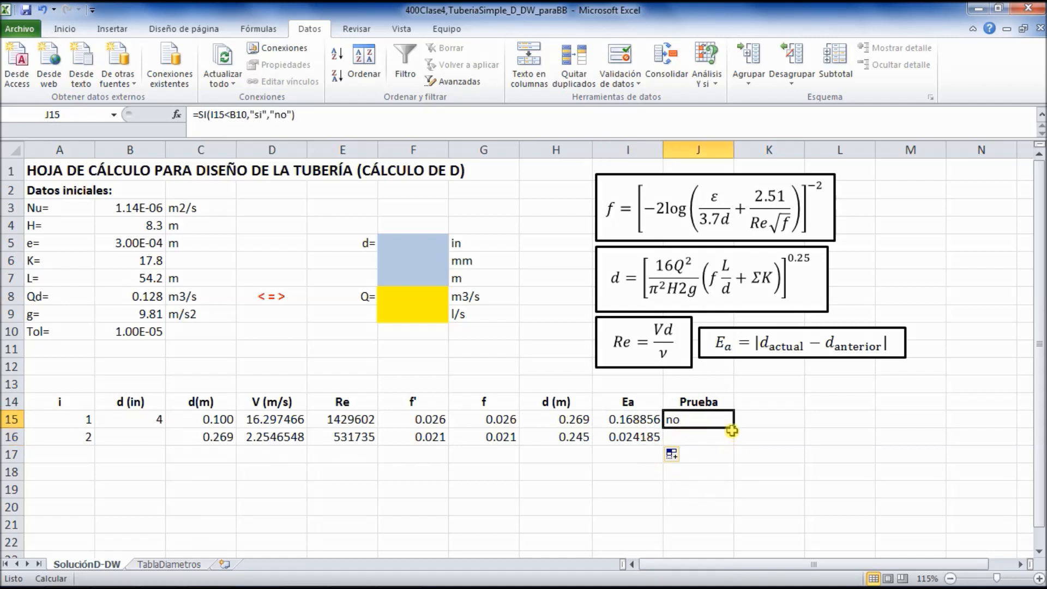
left_click_drag(733, 430, 735, 431)
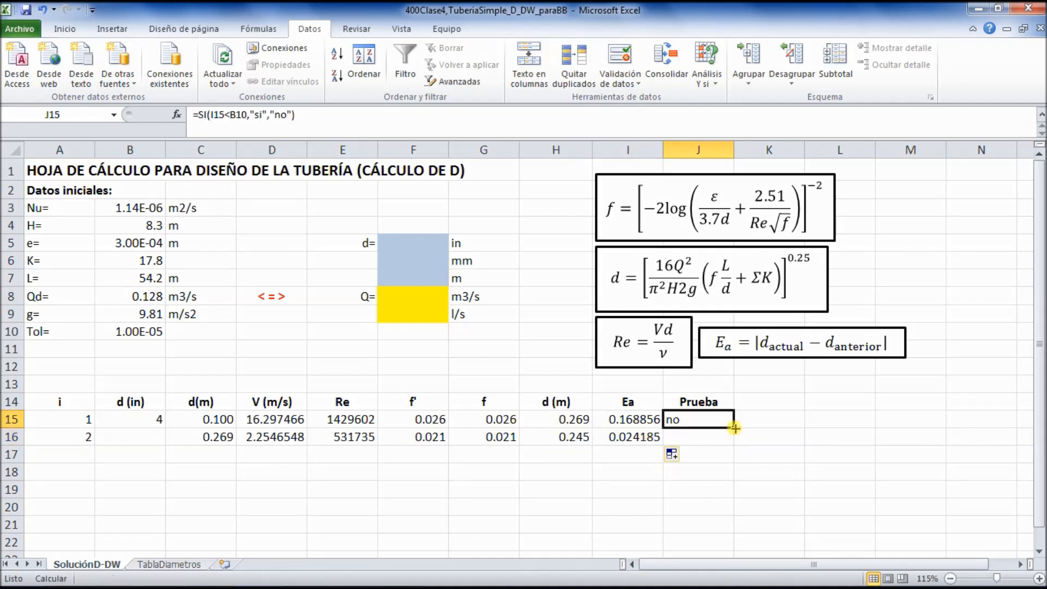
left_click(232, 115)
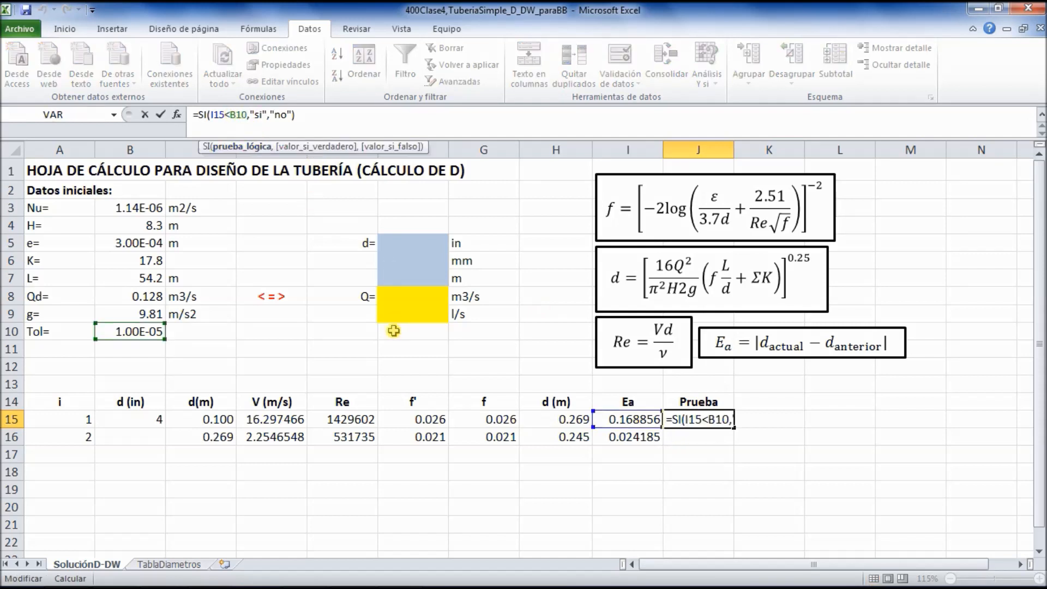
key("F4")
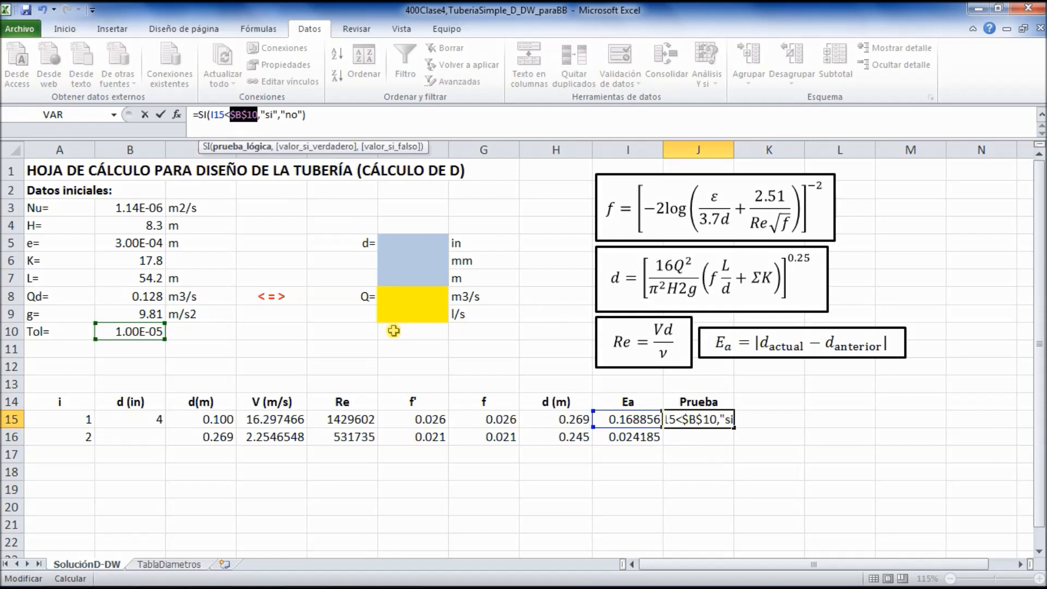
key("Return")
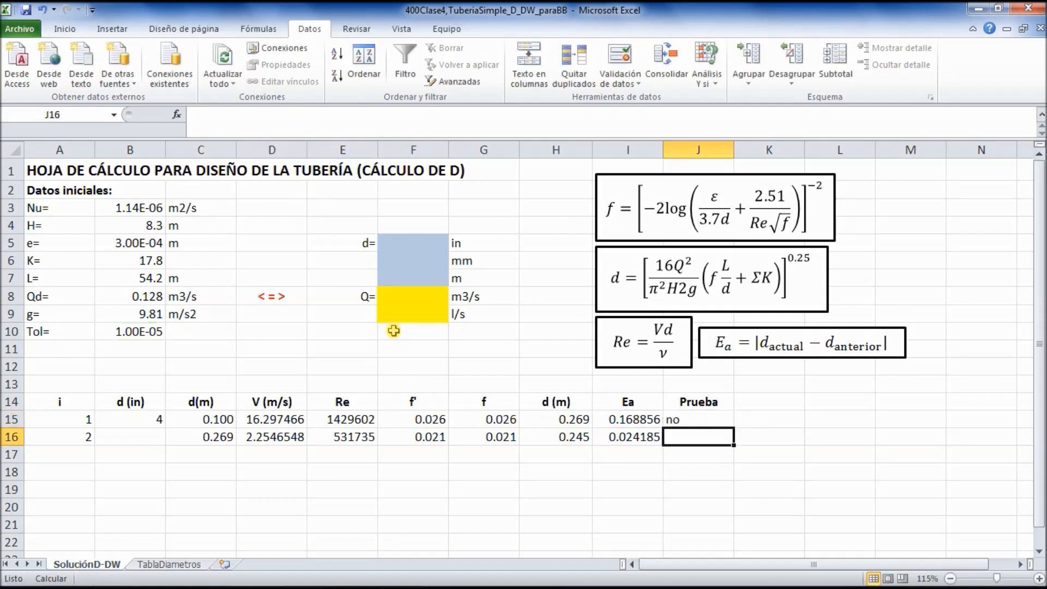
Step: Copy the Prueba formula from J15 down to J16 and compare the second iteration's Ea with the tolerance in B10
left_click(124, 351)
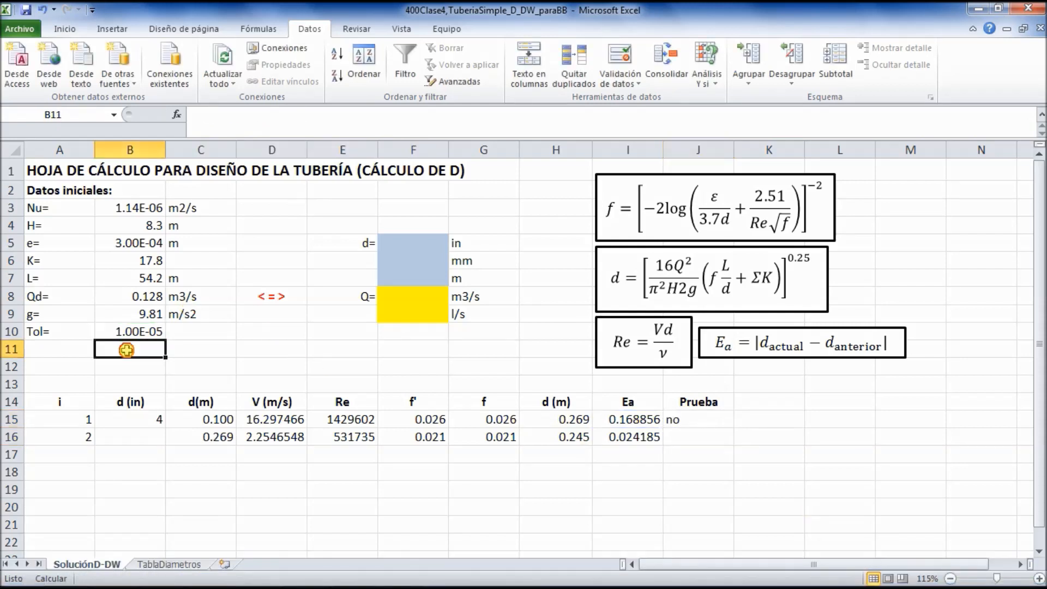
left_click(703, 419)
left_click_drag(734, 428, 675, 453)
left_click(673, 474)
left_click(683, 438)
left_click(671, 452)
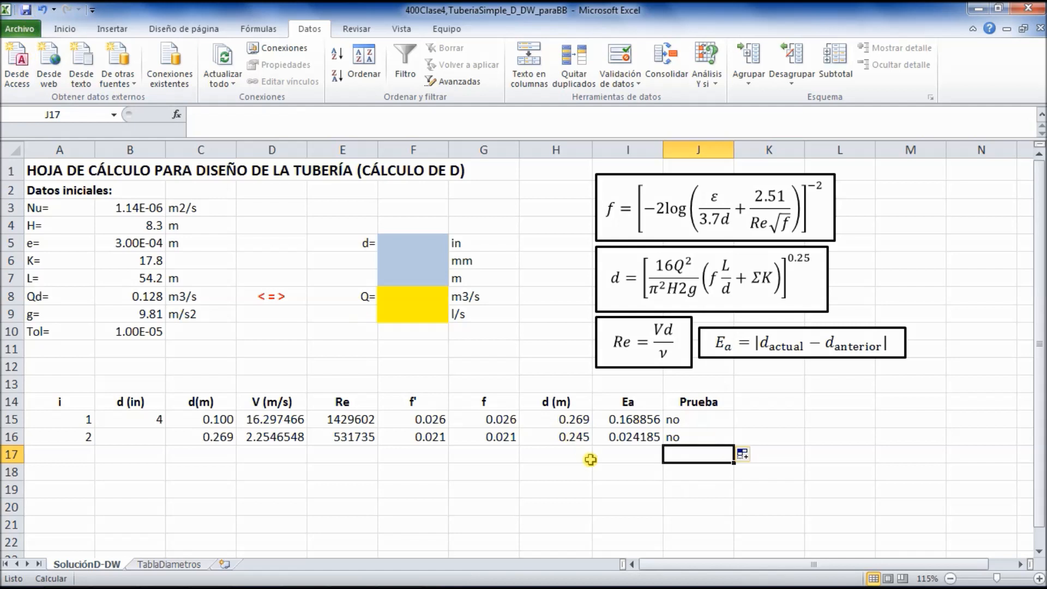
left_click(645, 440)
left_click(111, 327)
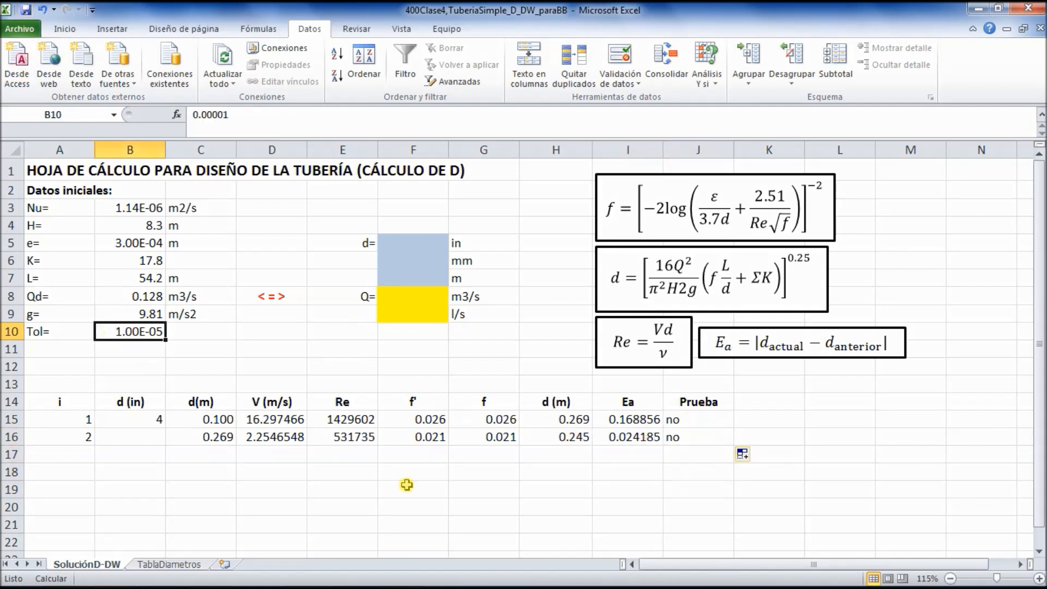
left_click(576, 474)
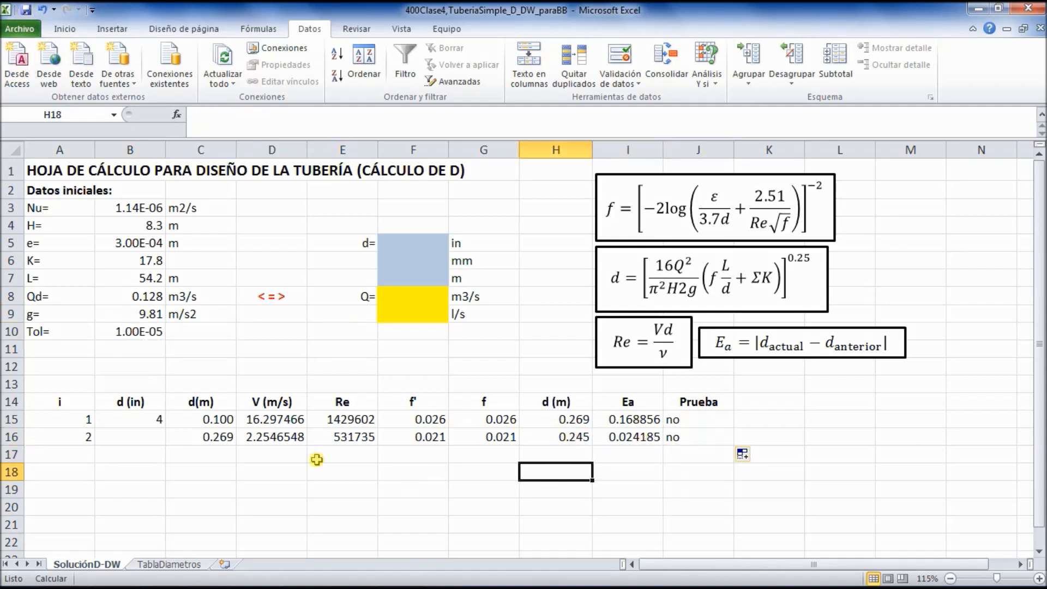
left_click(185, 491)
left_click(629, 493)
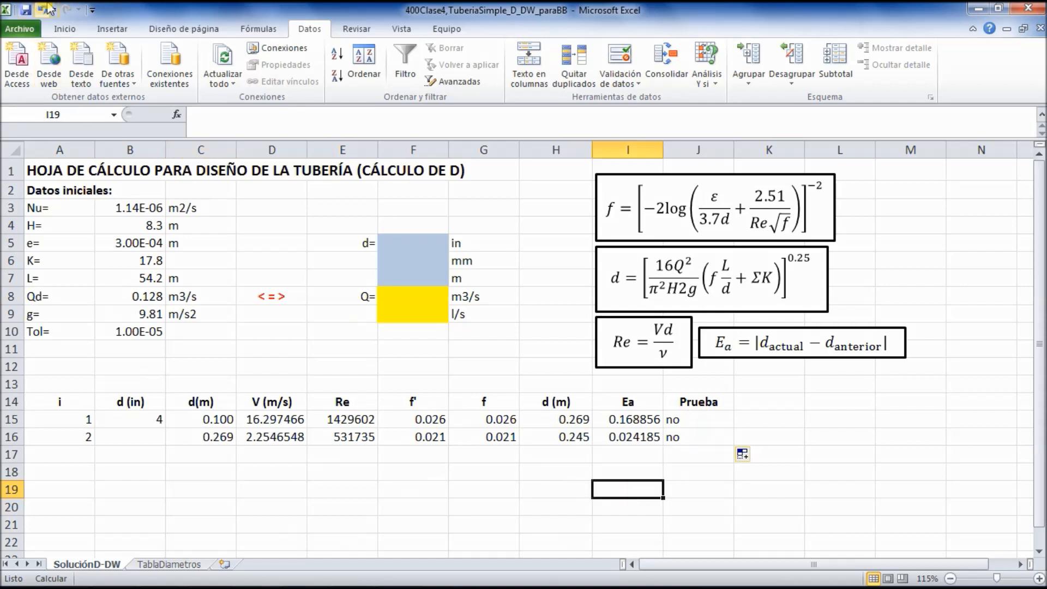
left_click(289, 504)
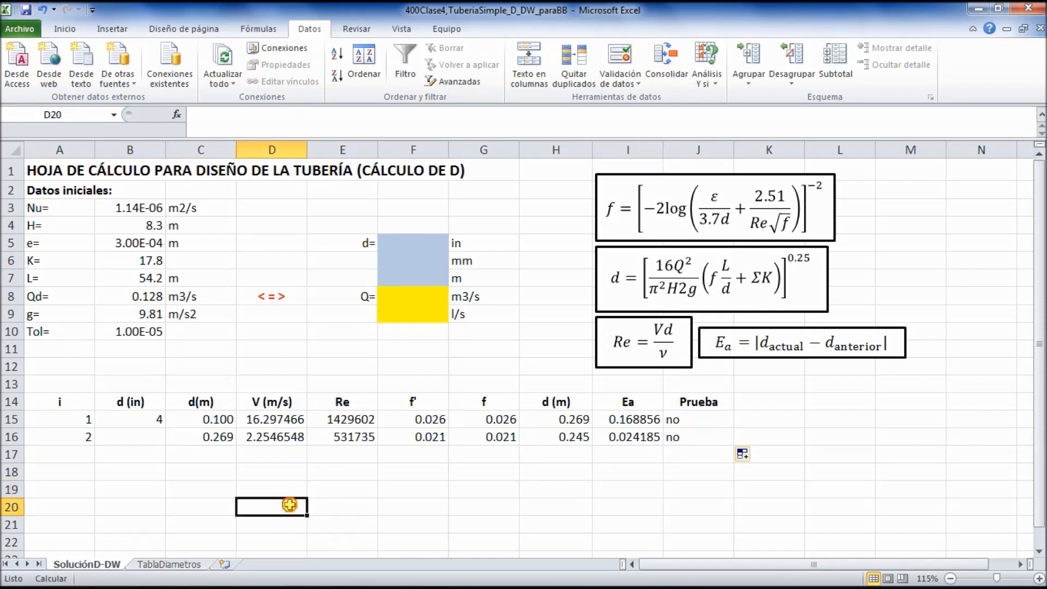
left_click(189, 483)
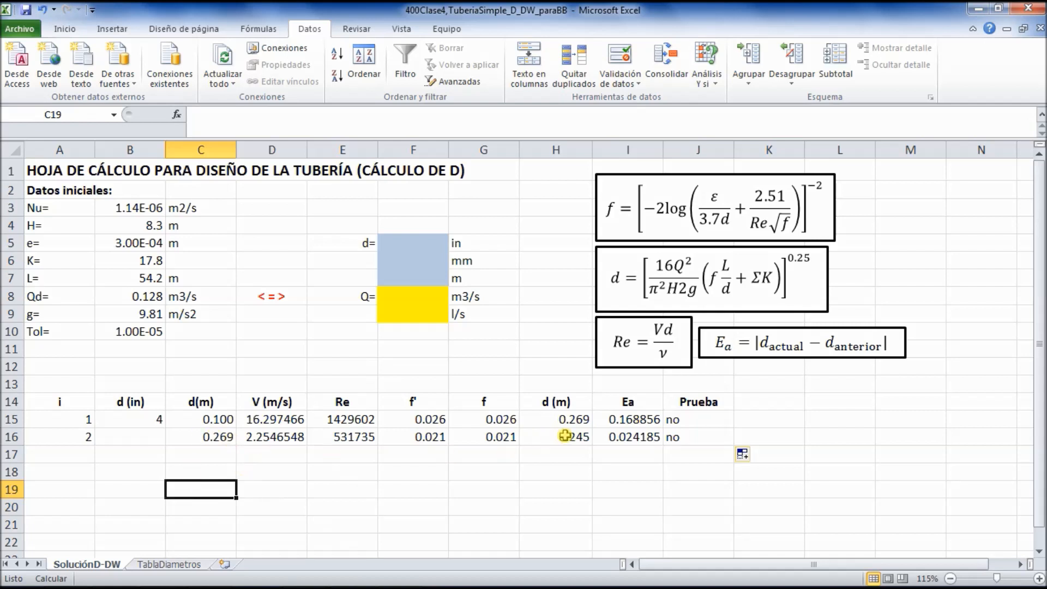
Step: Replace the second iteration's diameter in C16 with the circular reference =H16, its own calculated d (m)
left_click(206, 437)
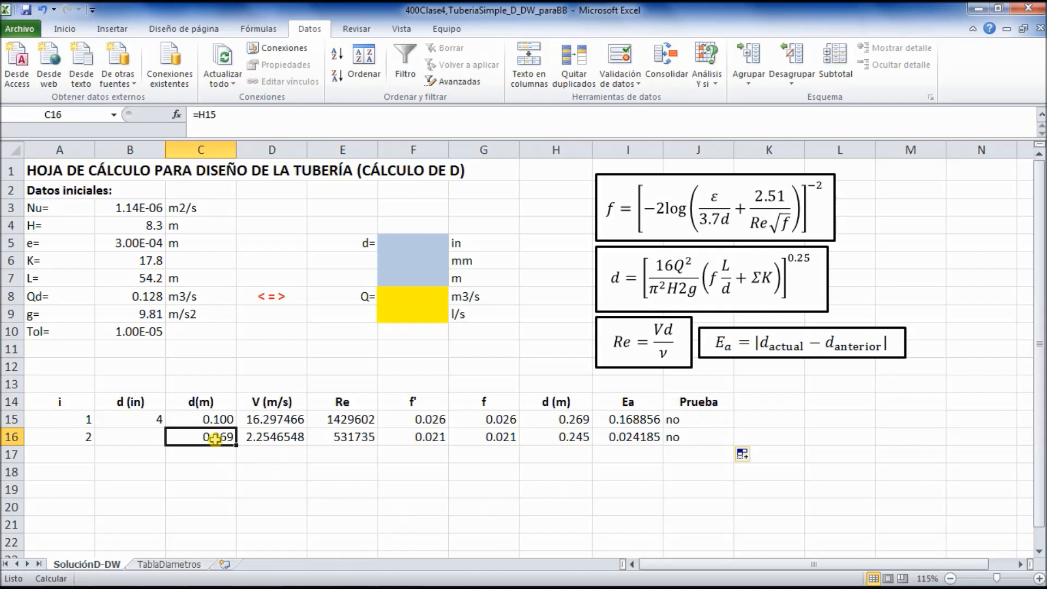
left_click(573, 439)
left_click(202, 439)
type("=")
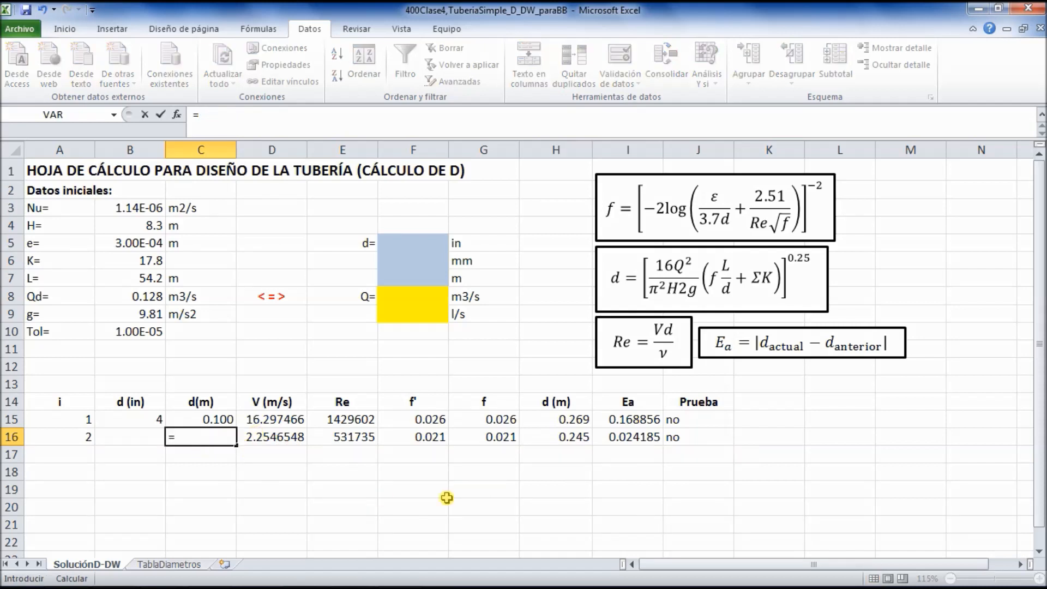
left_click(571, 438)
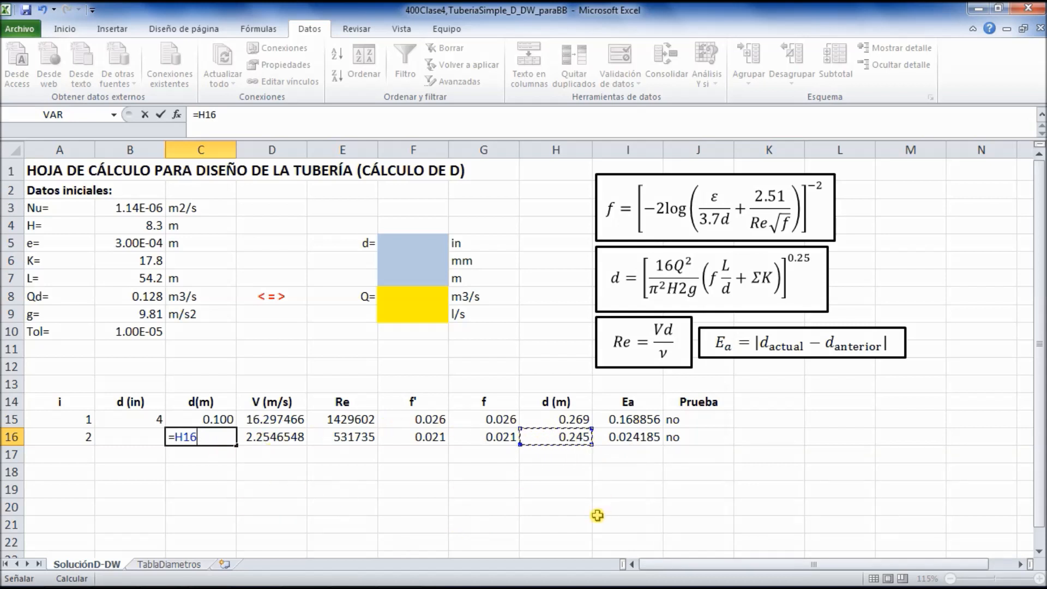
key("Return")
Step: Check the second iteration's Ea in I16 against the tolerance in B10 and review the Prueba result in J16
left_click(619, 437)
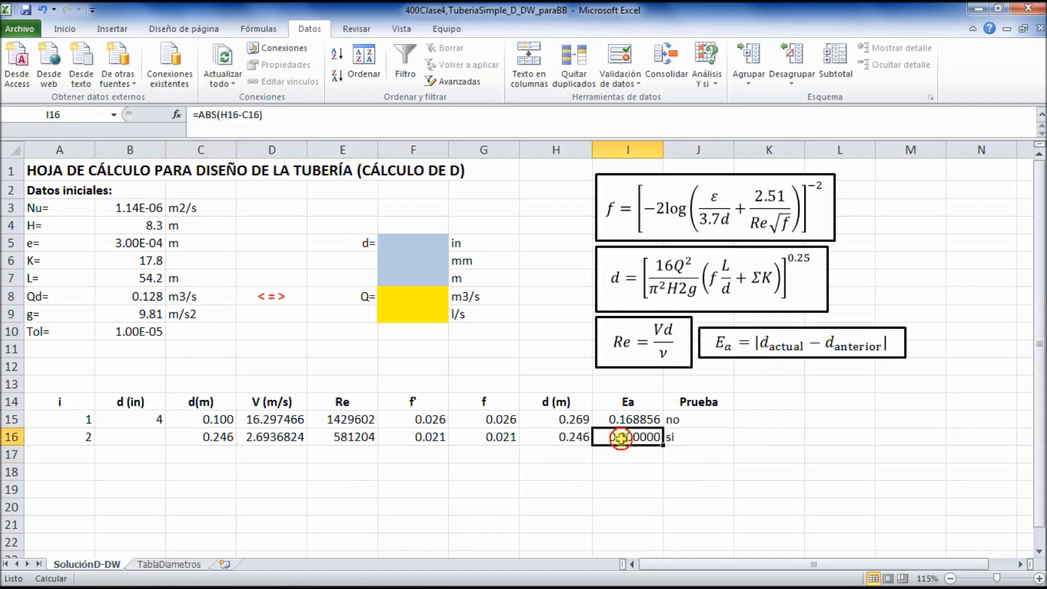
left_click(609, 473)
left_click(624, 436)
left_click(129, 339)
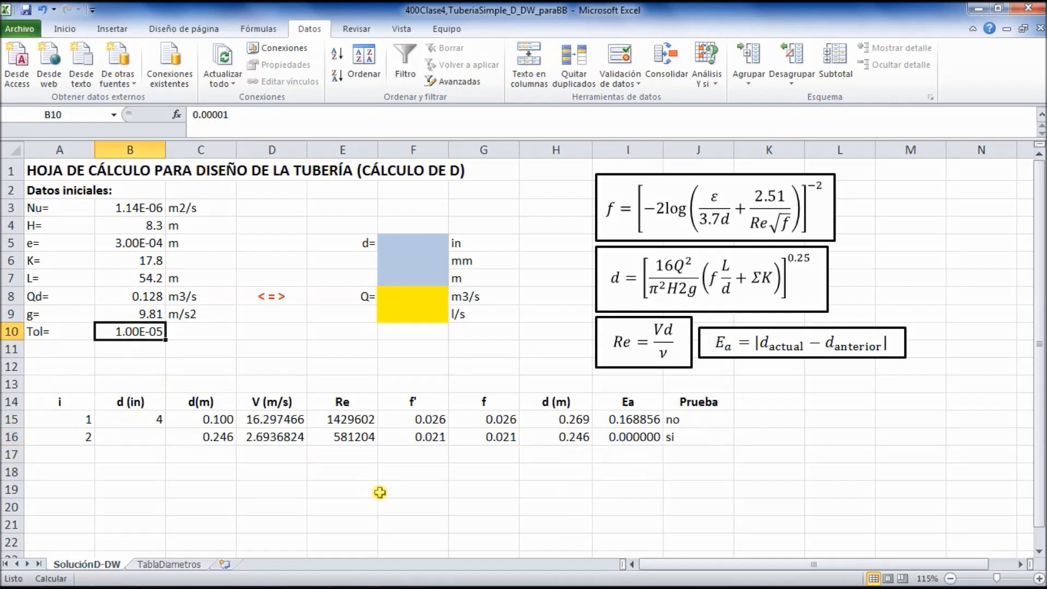
left_click(704, 439)
left_click(705, 493)
left_click(693, 440)
left_click(326, 528)
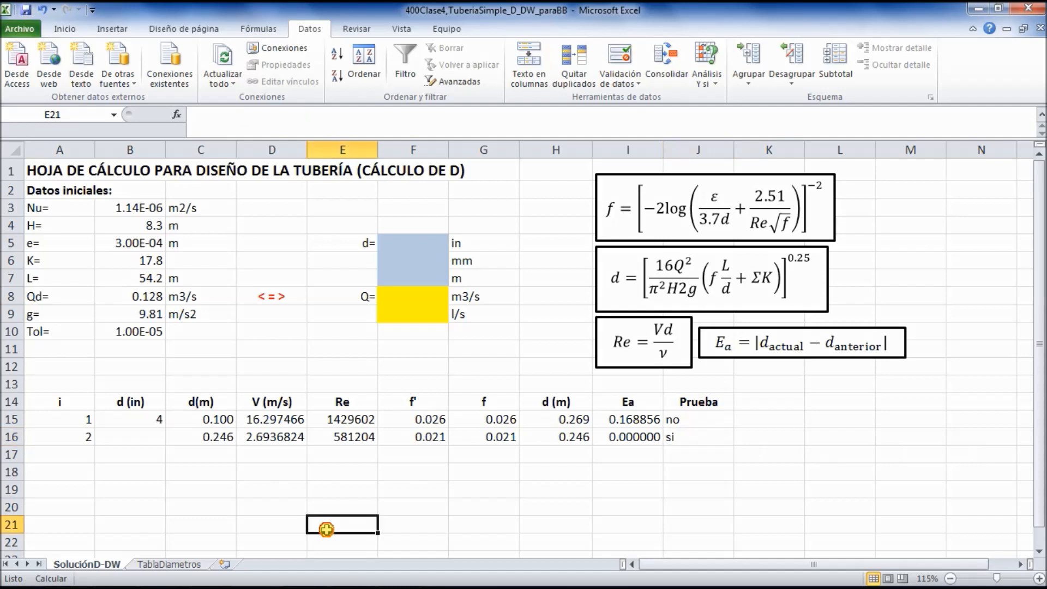
Step: Compare the calculated diameter in H16 with the assumed diameter in C16
left_click(575, 437)
left_click(215, 436)
left_click(578, 436)
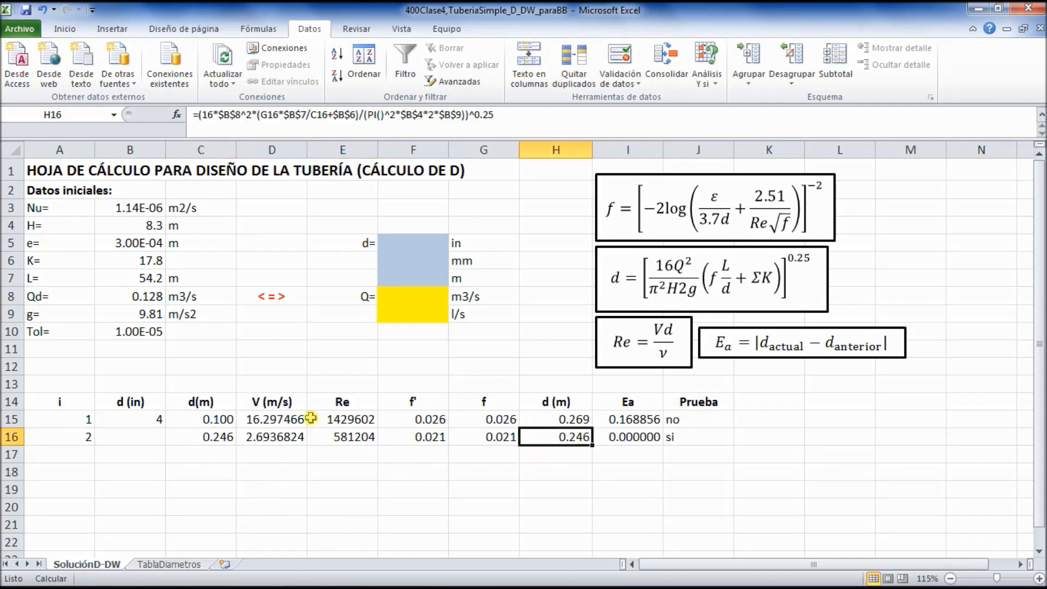
left_click(217, 437)
left_click(567, 437)
left_click(212, 439)
left_click(241, 482)
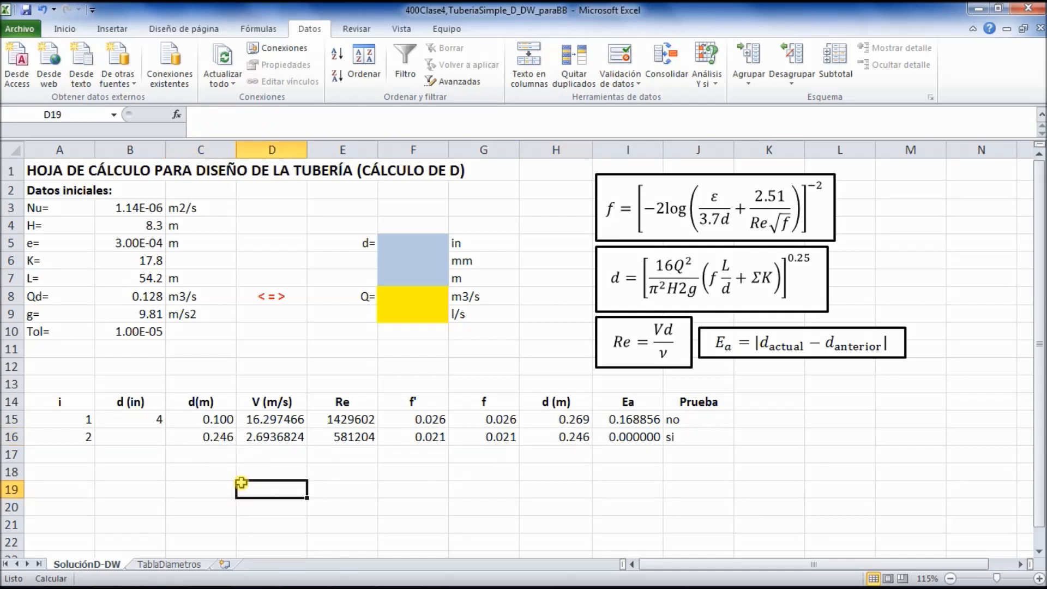
Step: Convert the second iteration's diameter to inches in B16 with the formula =C16/0.025
left_click(132, 439)
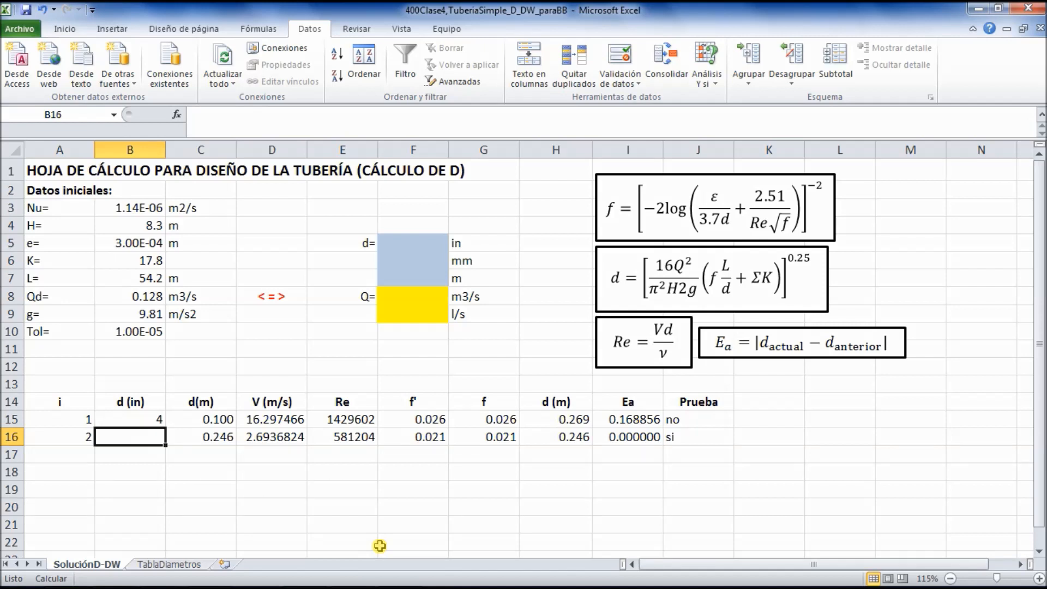
type("=")
left_click(218, 436)
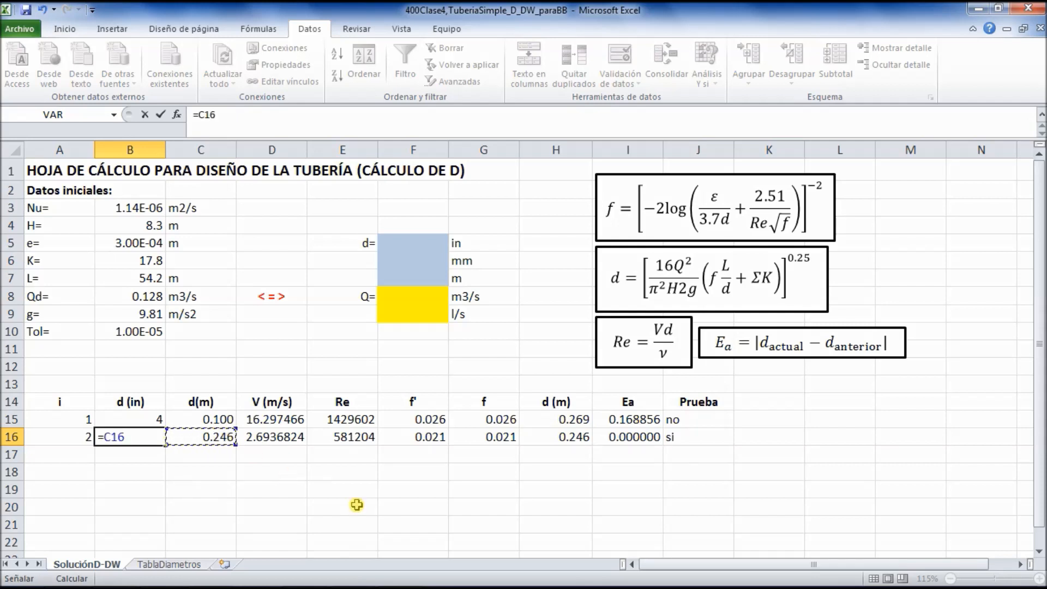
type("/0.025")
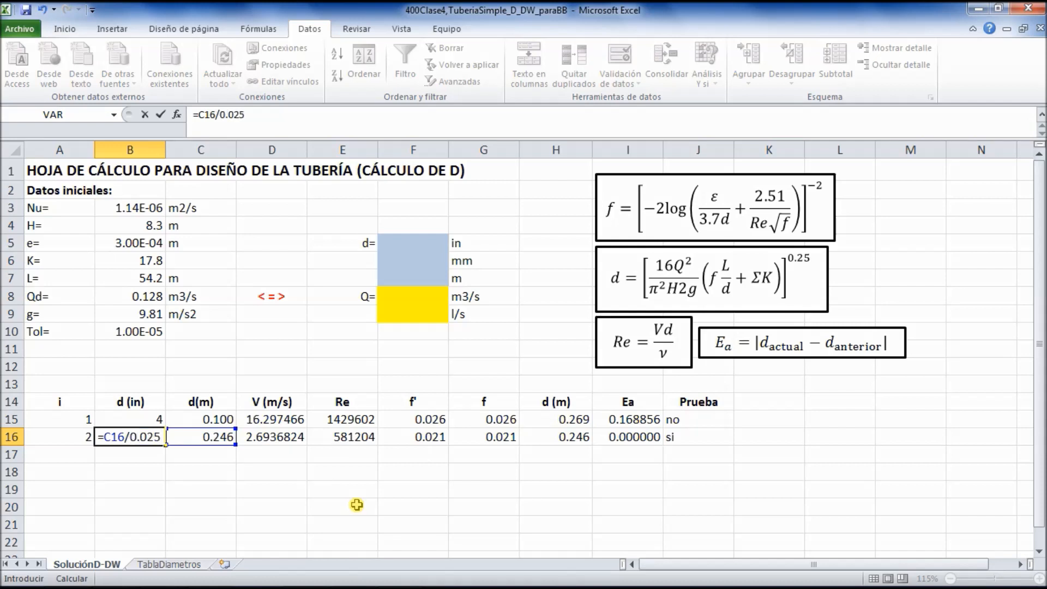
key("Return")
key("Up")
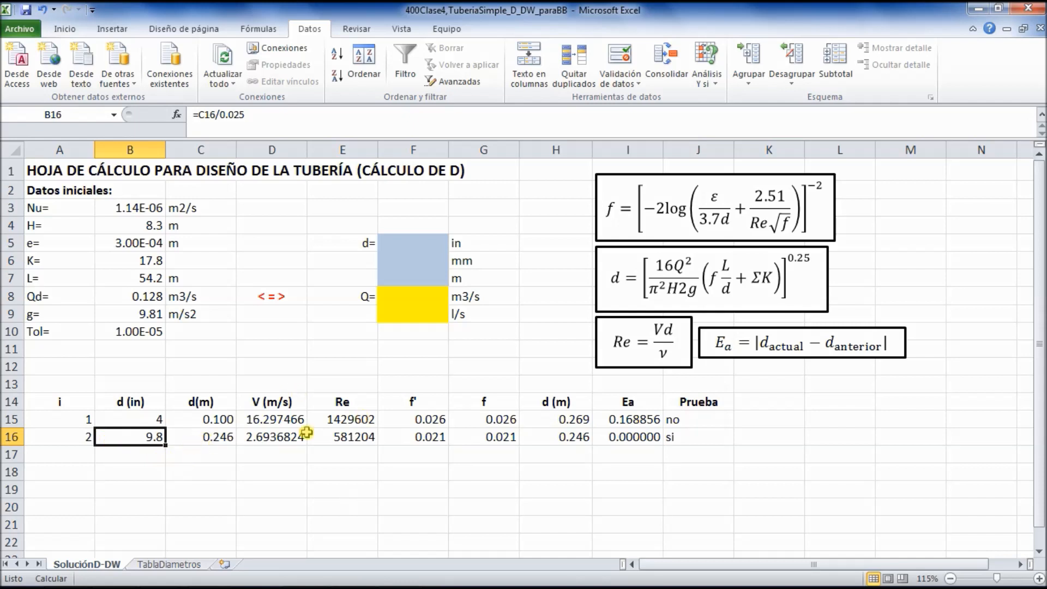
Step: Review the calculated diameter in B16 and the empty result cells F5:F9, and save the workbook
left_click(399, 246)
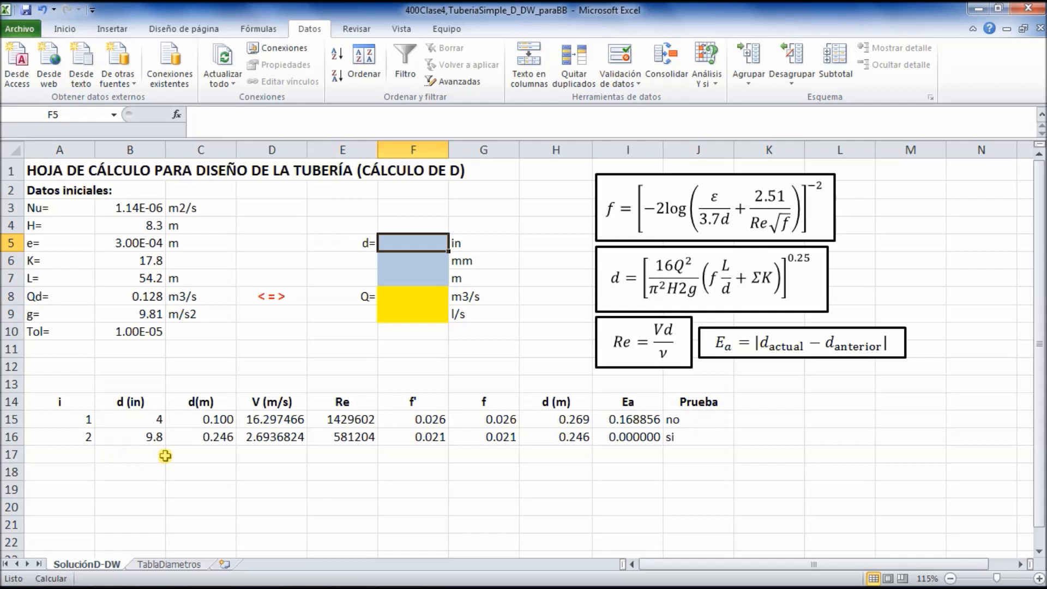
left_click(152, 440)
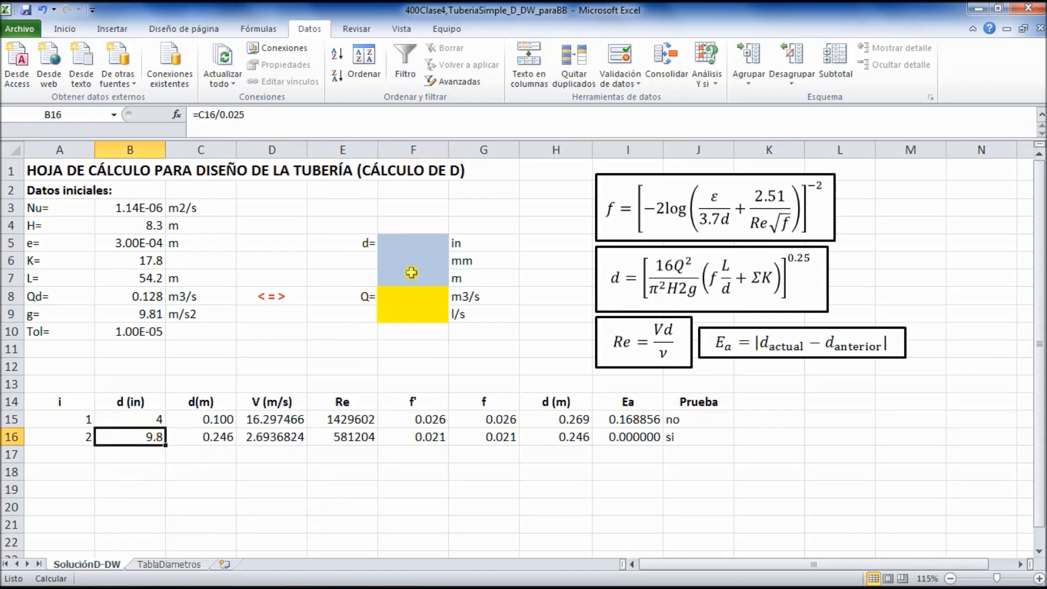
left_click_drag(396, 241, 402, 304)
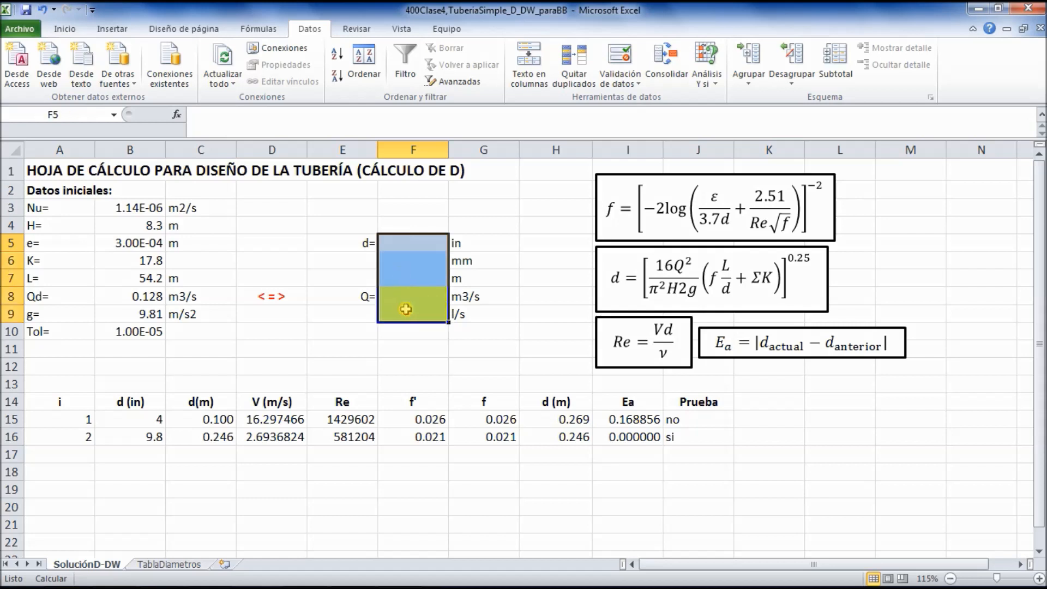
left_click(402, 346)
left_click(425, 242)
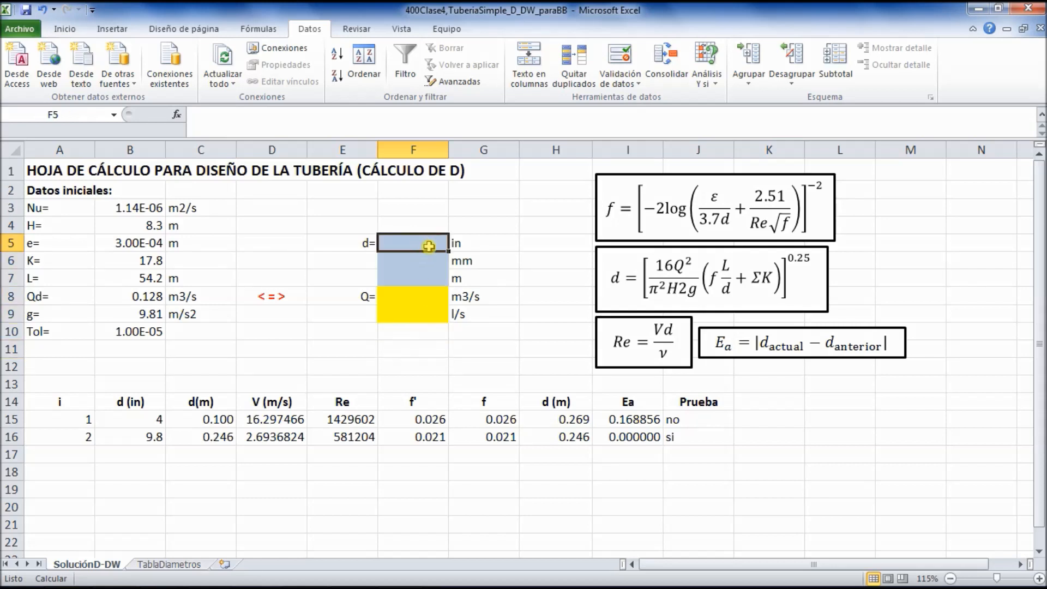
left_click(28, 11)
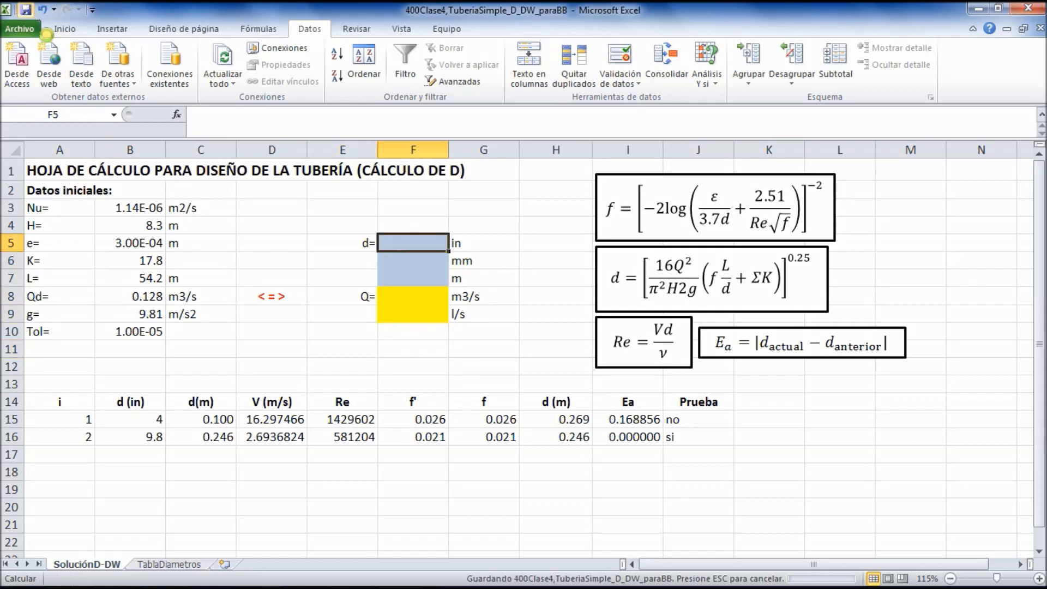
Step: Check the nominal pipe diameters on the TablaDiametros sheet against the calculated diameter in B16 of SoluciónD-DW
left_click(161, 566)
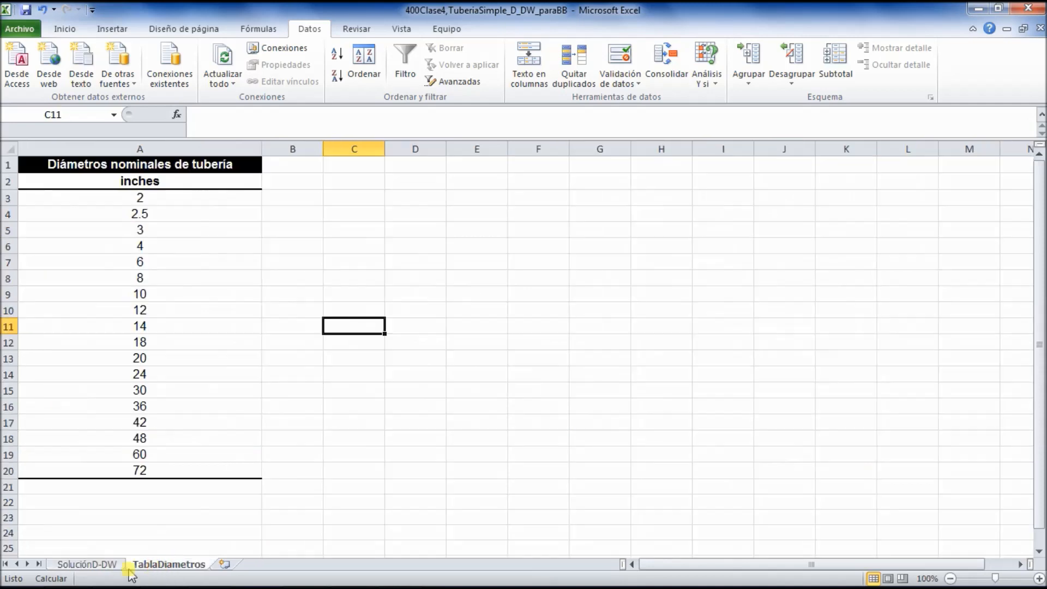
left_click(111, 564)
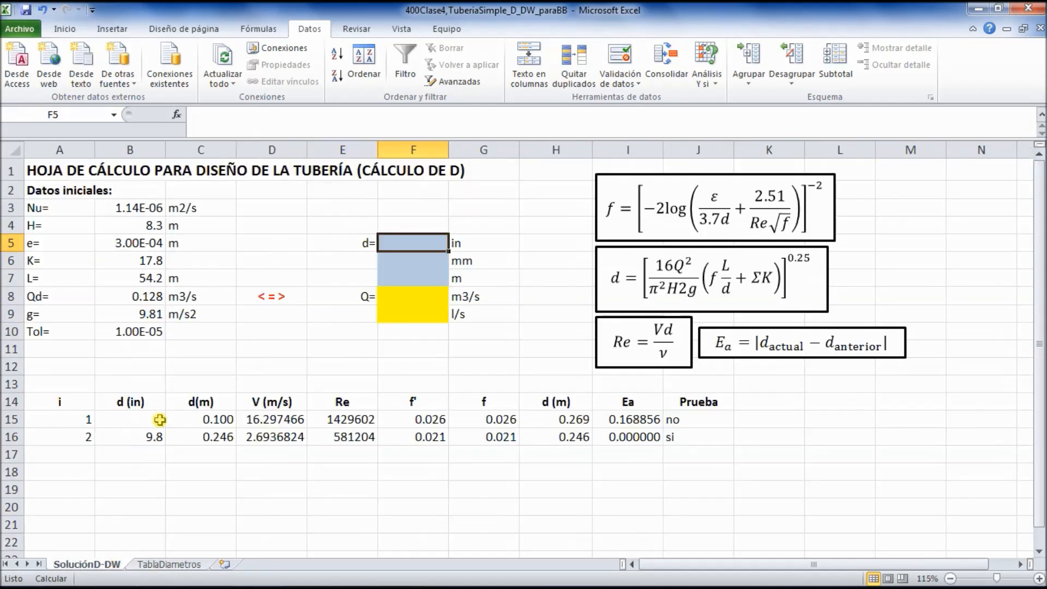
left_click(149, 437)
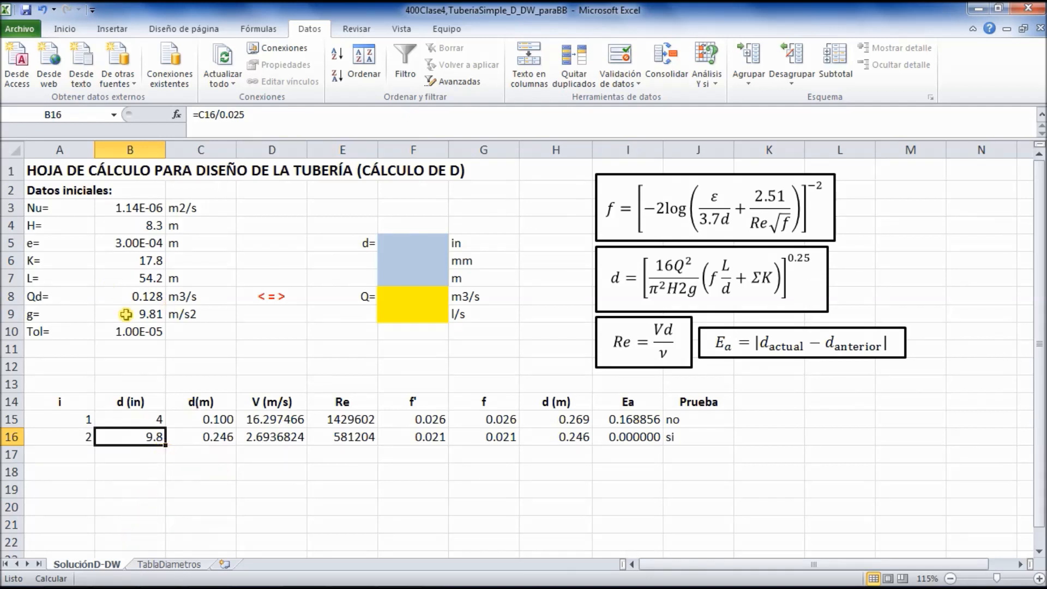
Step: Add a Lista data validation to the inch diameter cell F5 with the source =TablaDiametros!$A$3:$A$20
left_click(417, 244)
left_click(632, 84)
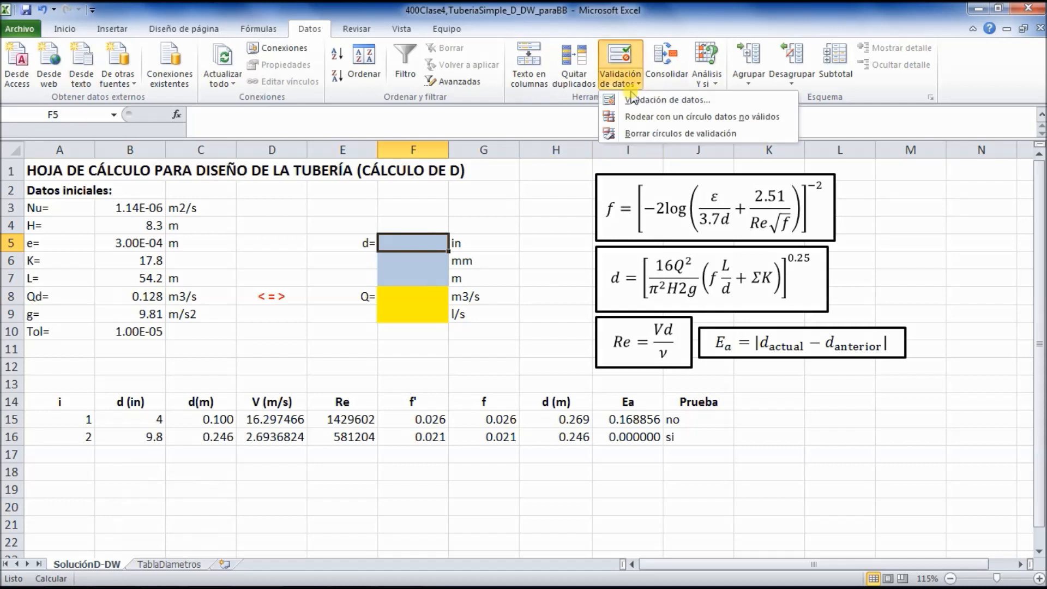
left_click(633, 100)
left_click(646, 175)
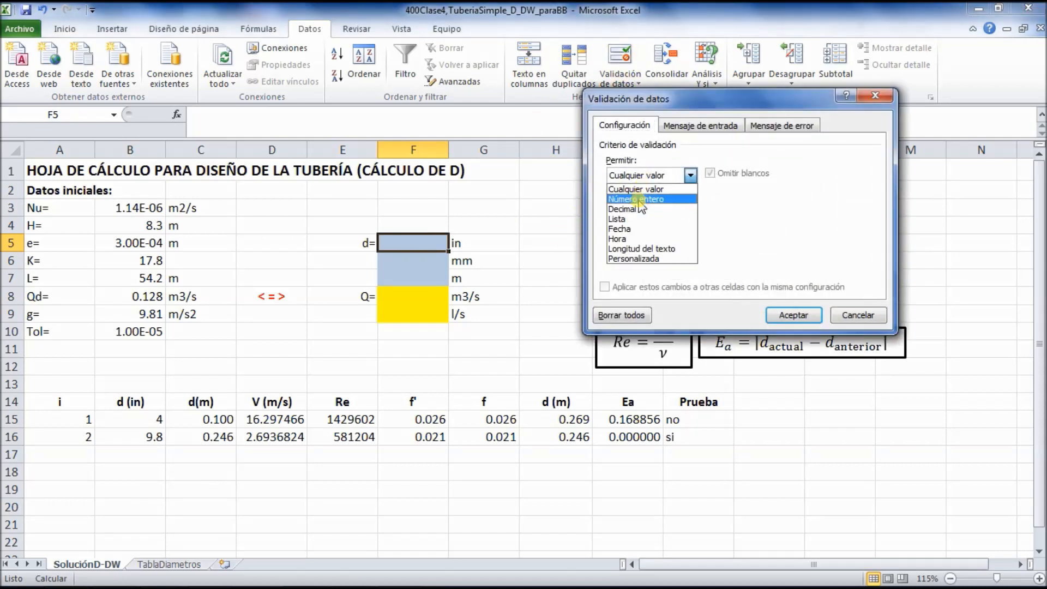
left_click(632, 218)
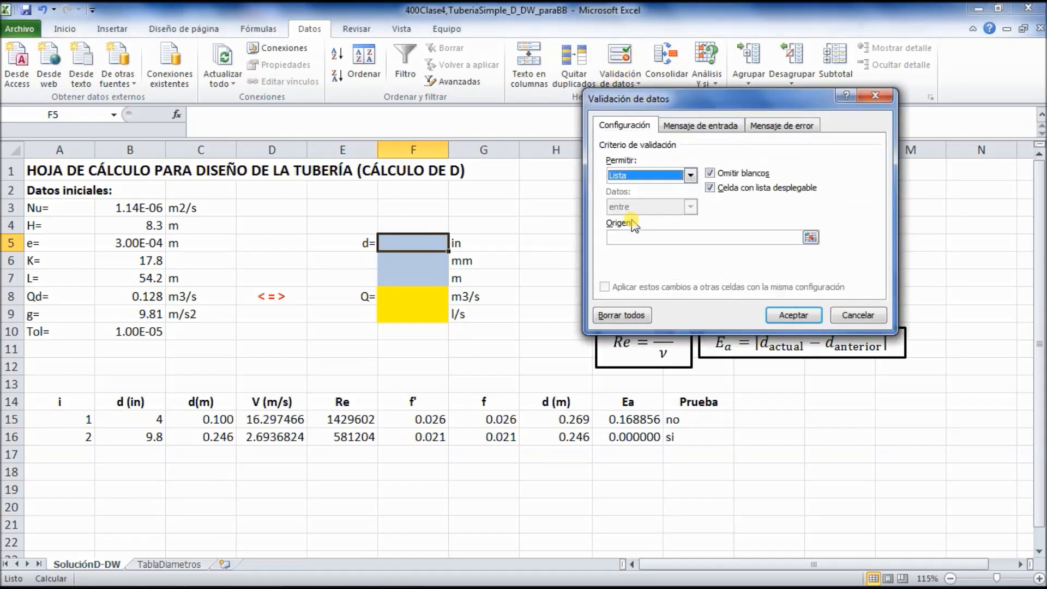
left_click(810, 237)
left_click(170, 564)
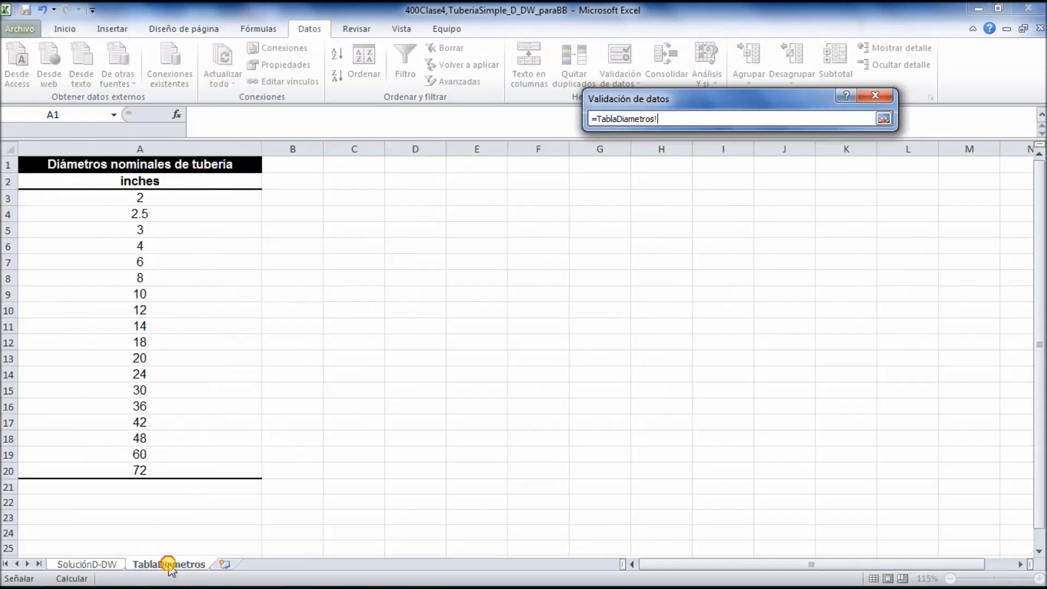
left_click_drag(166, 199, 159, 473)
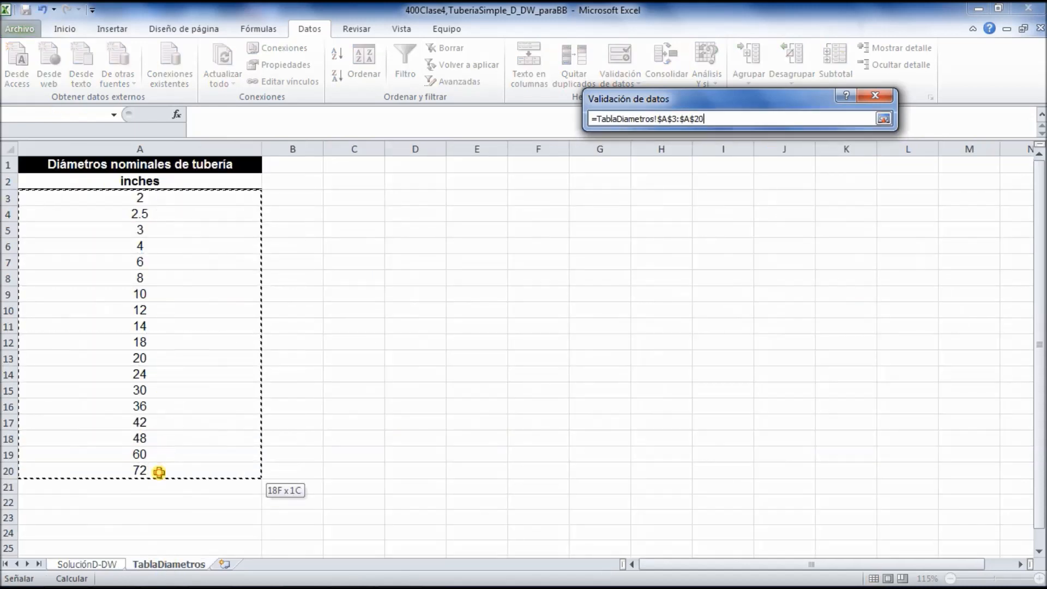
left_click(884, 118)
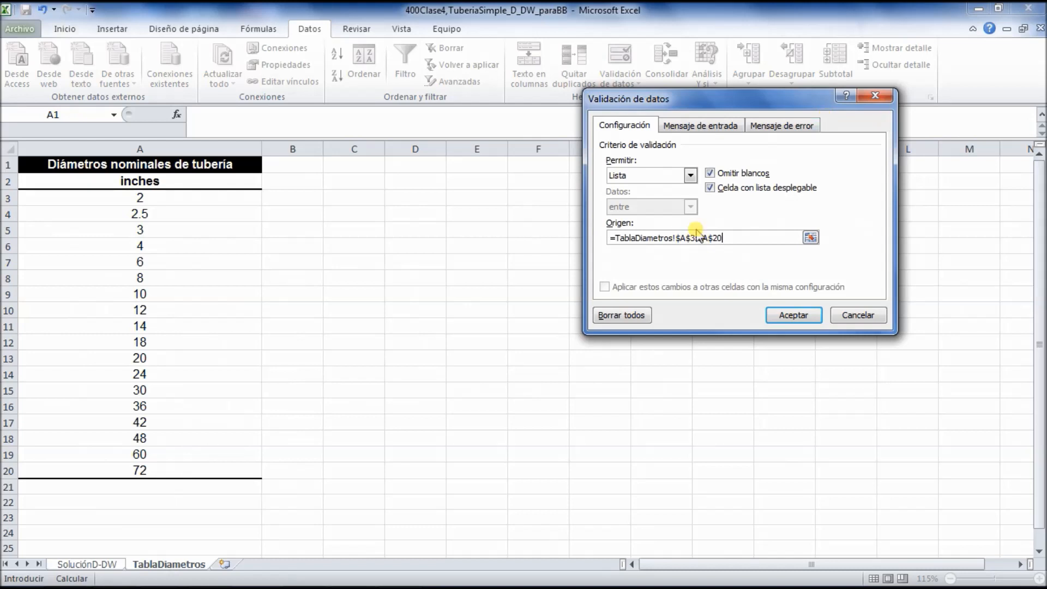
left_click(792, 315)
Step: Choose the 10 in nominal diameter for F5 and compare it with the calculated diameter in B16
left_click(455, 244)
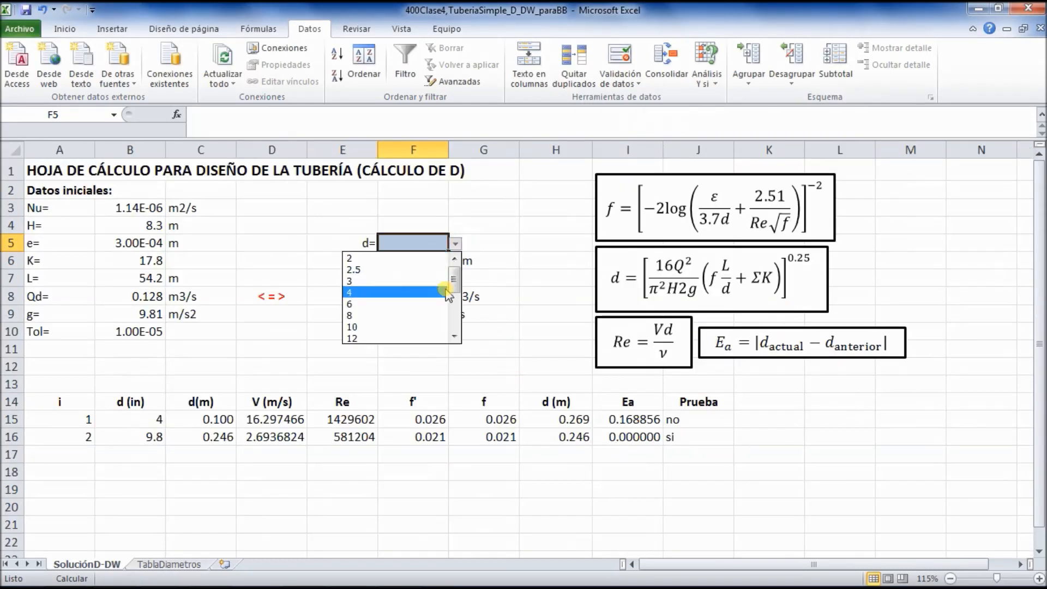
left_click(380, 327)
left_click(404, 352)
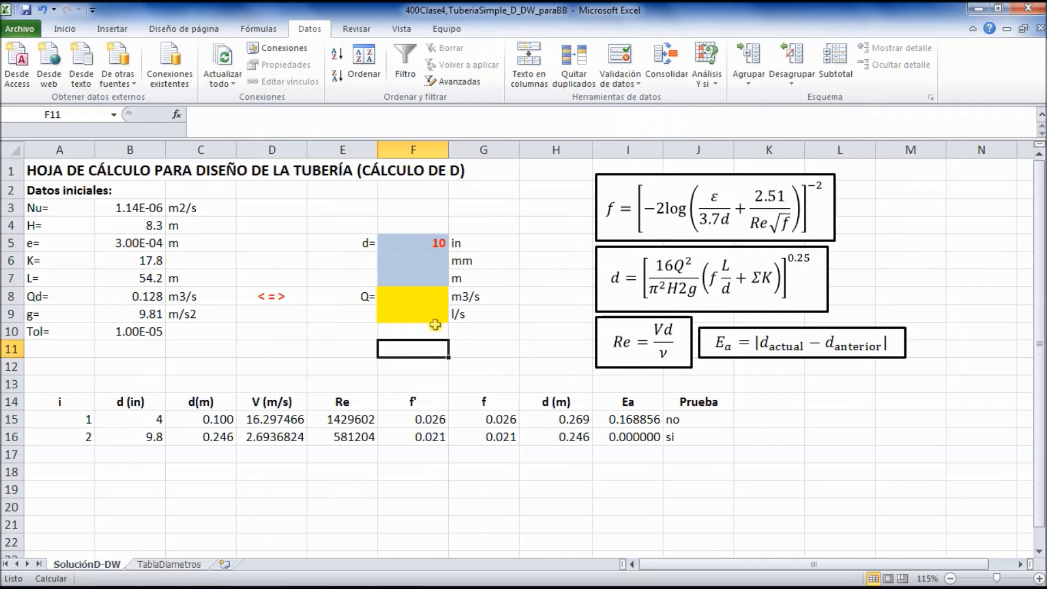
left_click(433, 248)
left_click(455, 243)
left_click(456, 244)
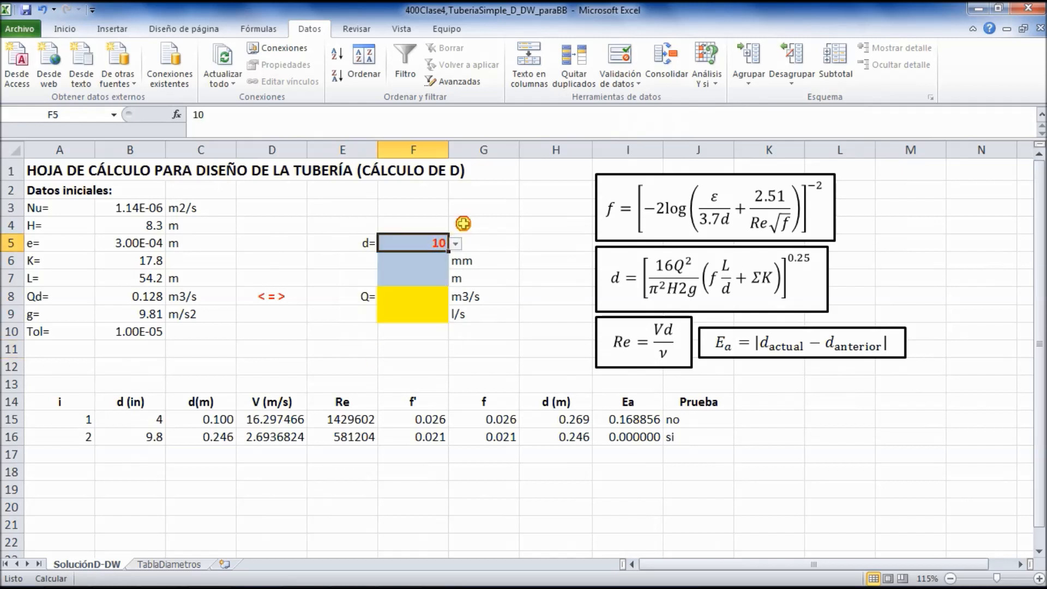
left_click(154, 439)
left_click(404, 243)
left_click(216, 452)
Step: Calculate the nominal diameter in millimetres in F6 by multiplying the inch value in F5 by 25
left_click(429, 265)
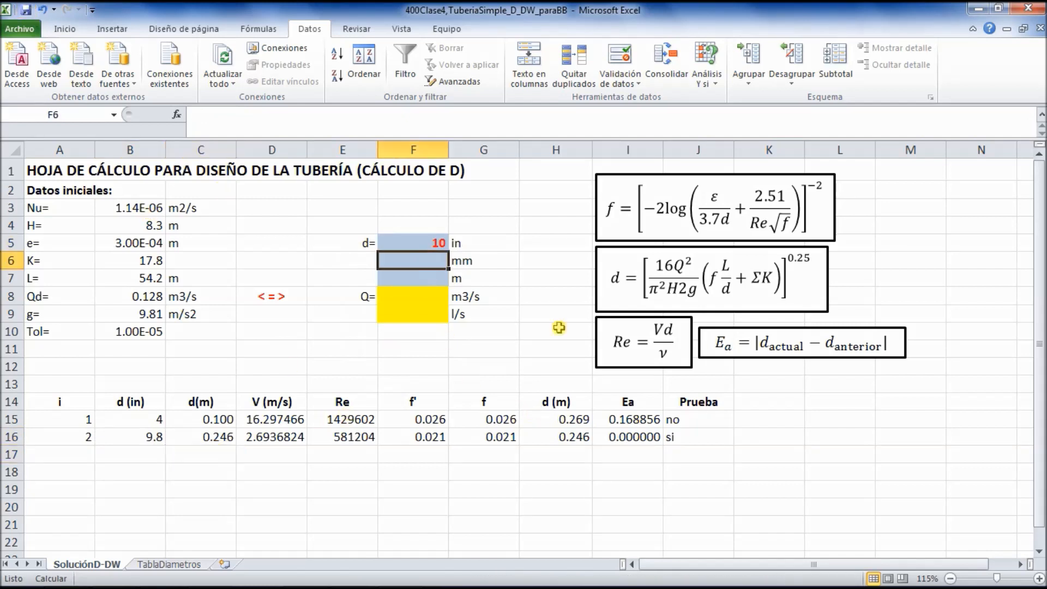
type("=")
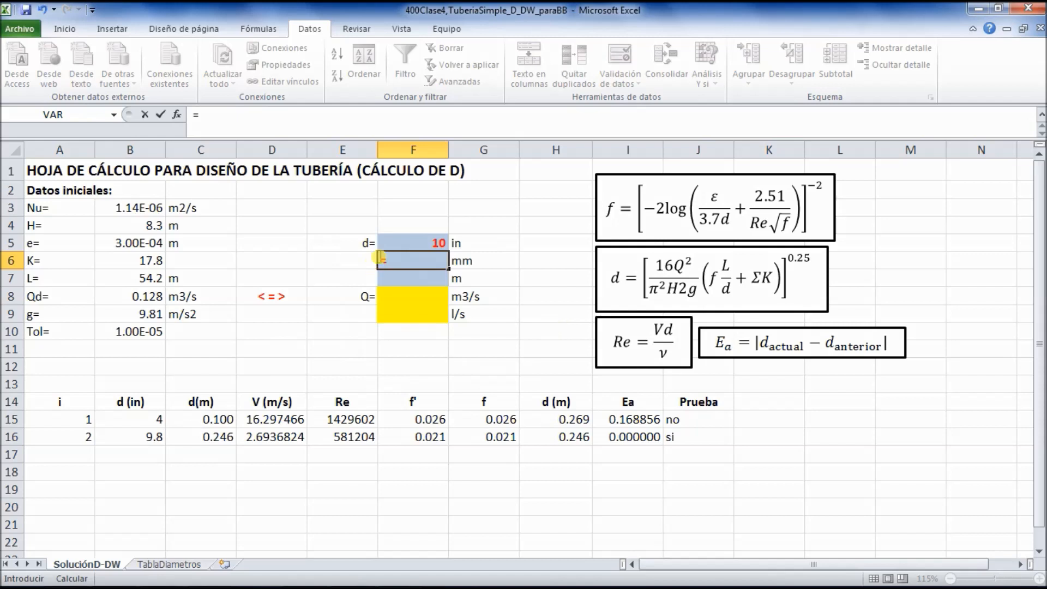
left_click(425, 241)
type("*")
key("Return")
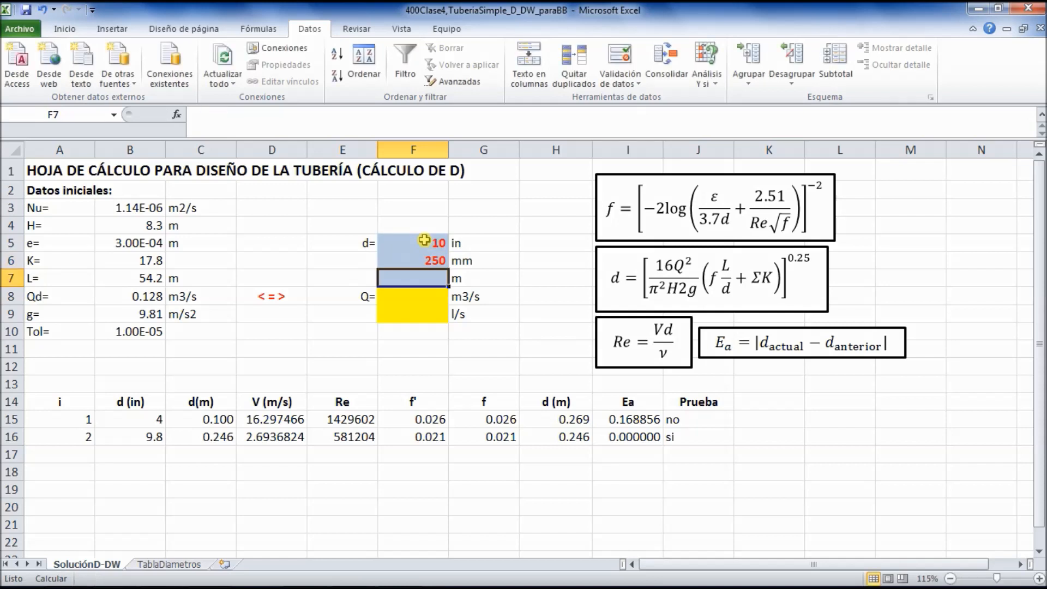
Step: Convert the diameter to metres in F7 with the formula =F6/1000
type("=")
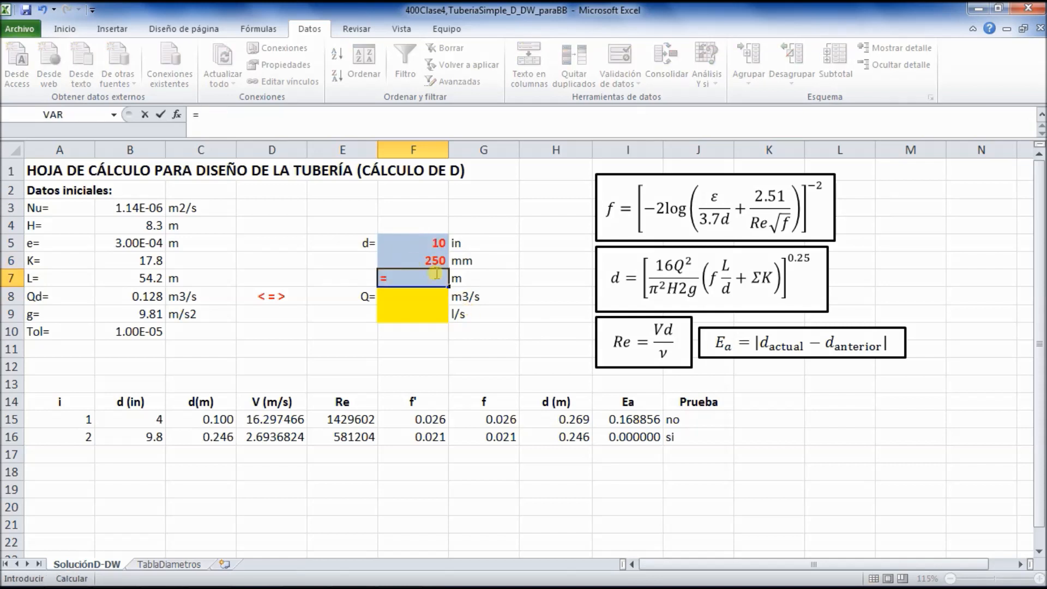
left_click(412, 261)
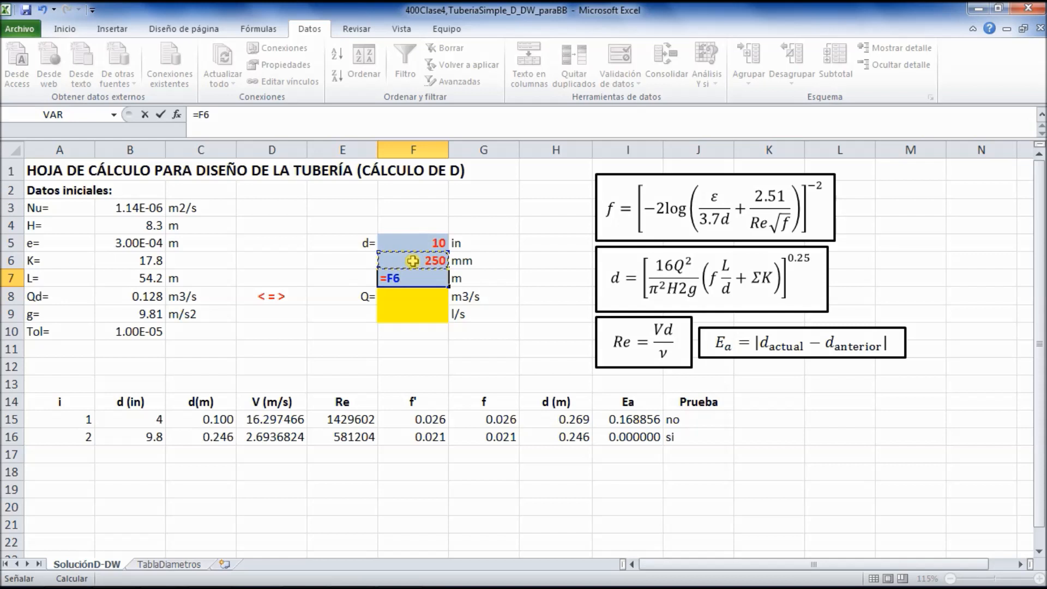
type("/1000")
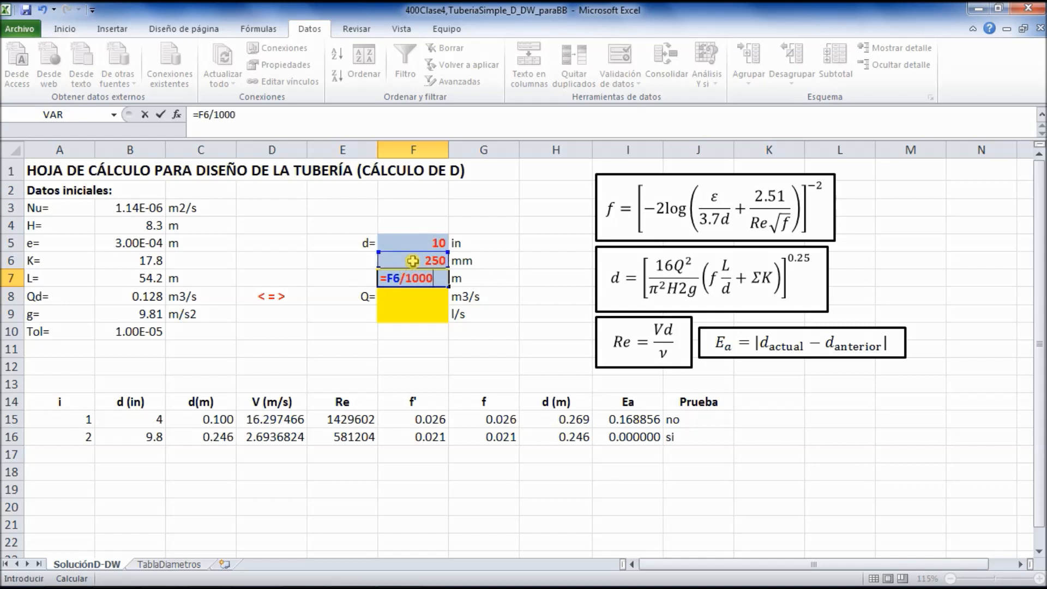
key("Return")
left_click(464, 361)
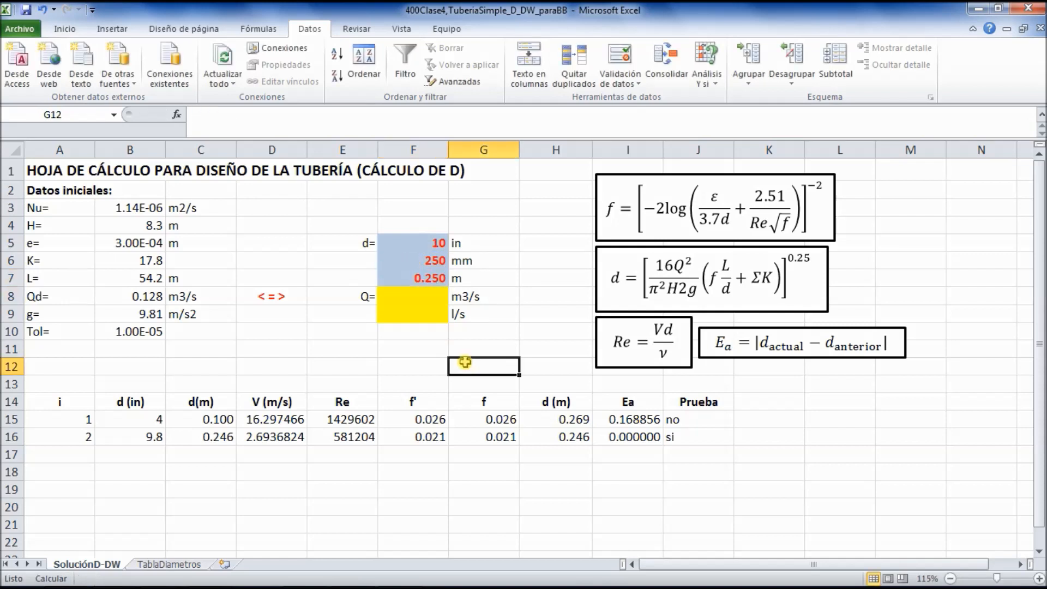
Step: Review the metre diameter in F7 and compare the calculated diameter in B16 with the nominal one in F5
left_click(419, 296)
left_click(429, 280)
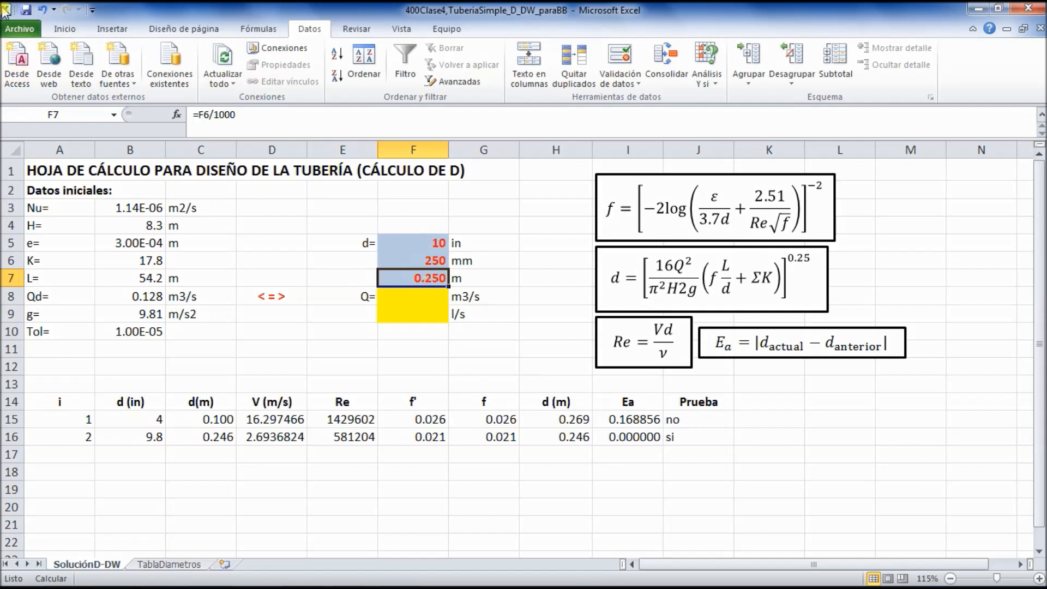
left_click(430, 339)
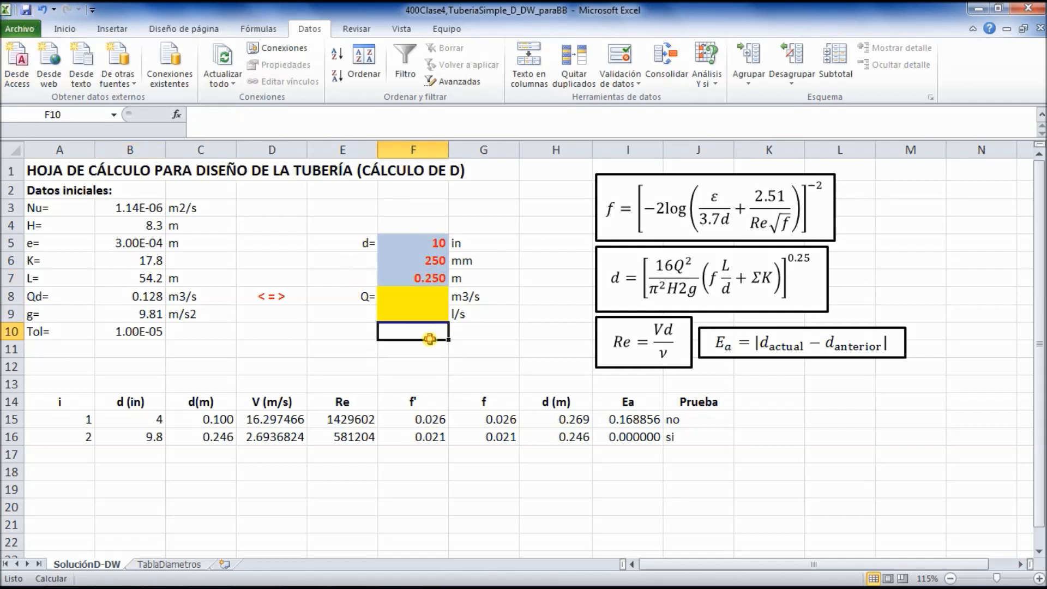
left_click(434, 280)
left_click(479, 347)
left_click(439, 275)
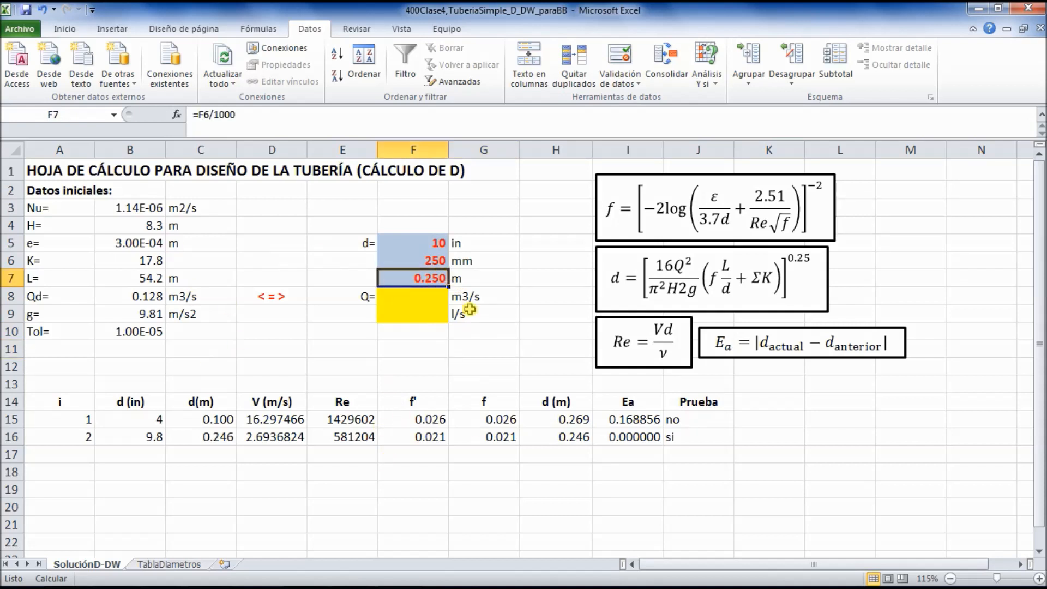
left_click(137, 439)
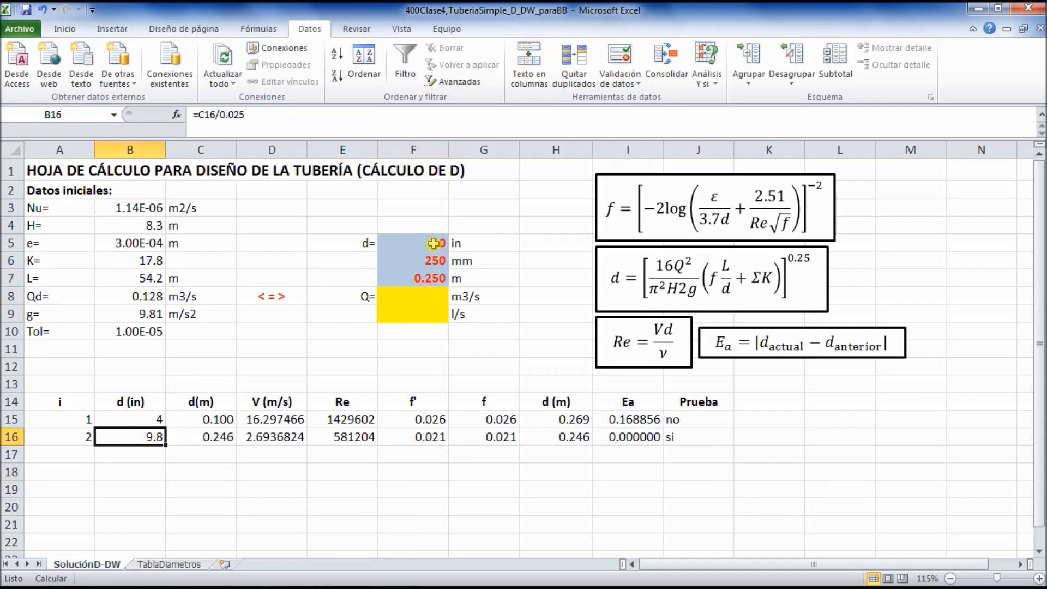
left_click(434, 243)
left_click(417, 295)
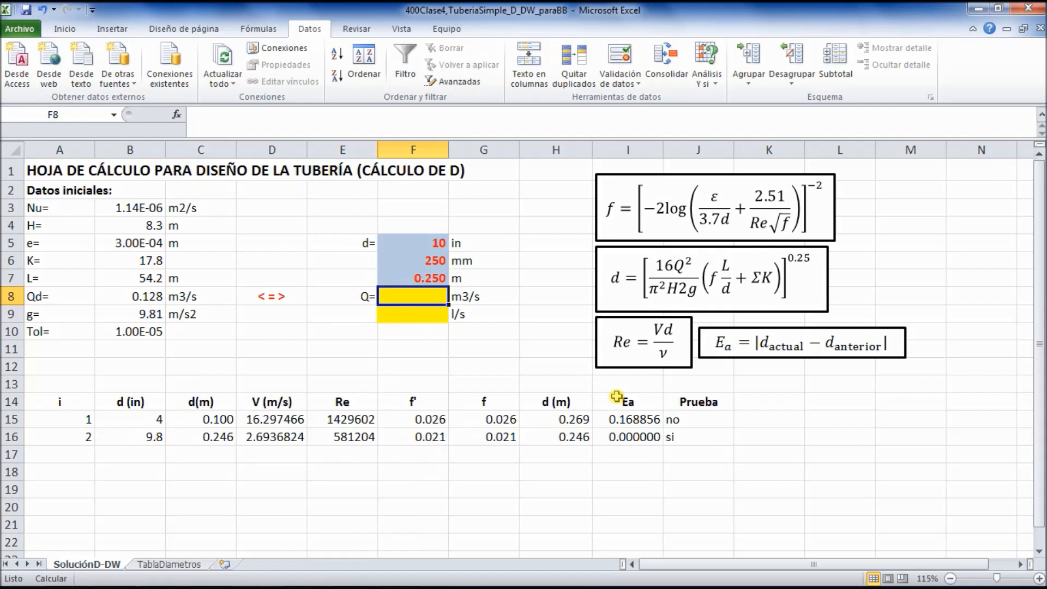
type("=")
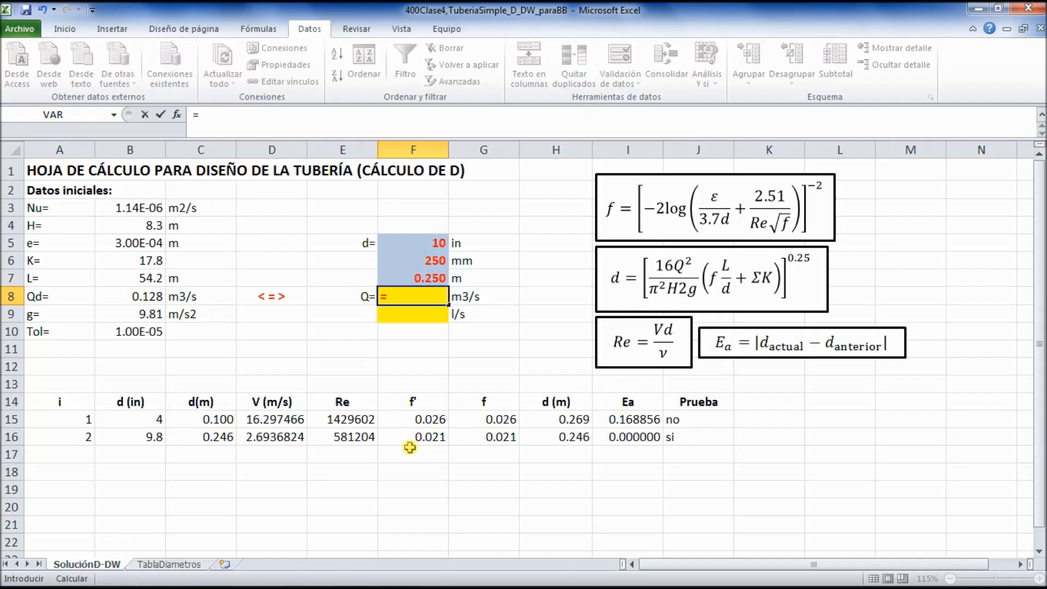
key("Escape")
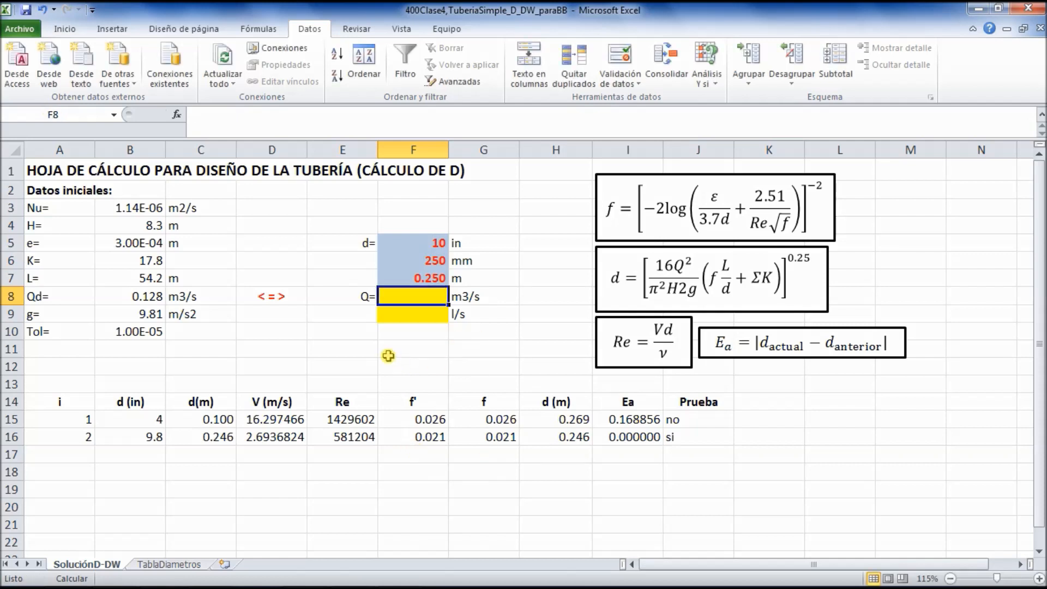
Step: Save the workbook
left_click(26, 11)
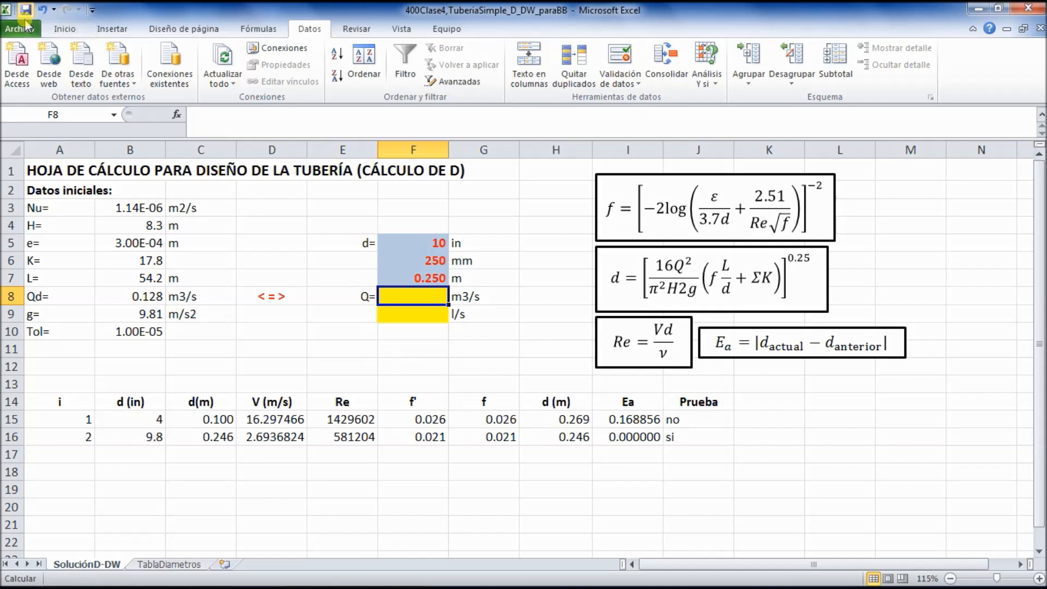
left_click(319, 383)
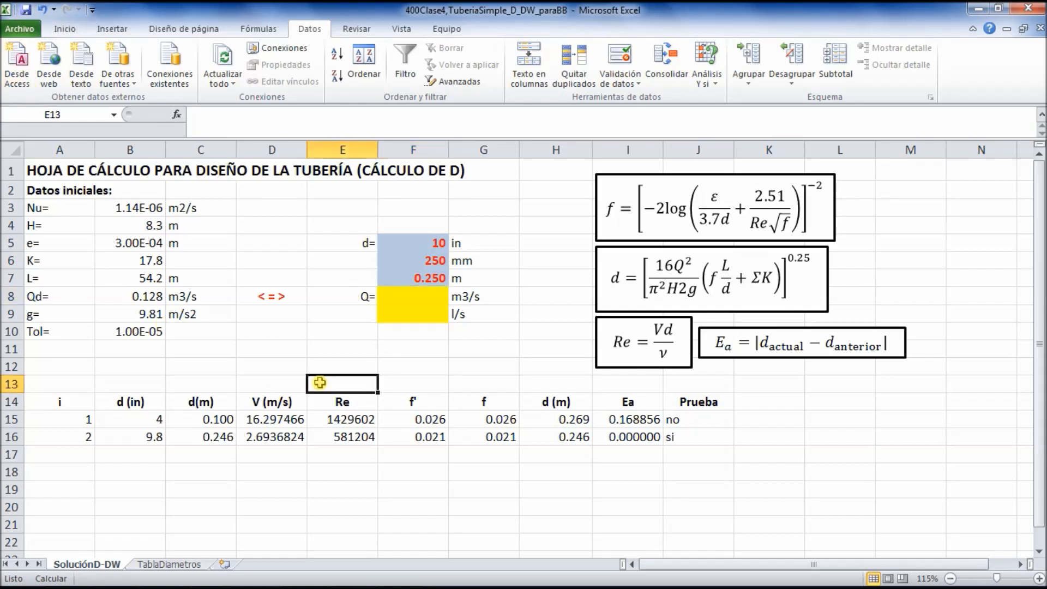
Step: Calculate the flow in m3/s in F8 with the formula =D16*PI()*F7^2/4
left_click(431, 296)
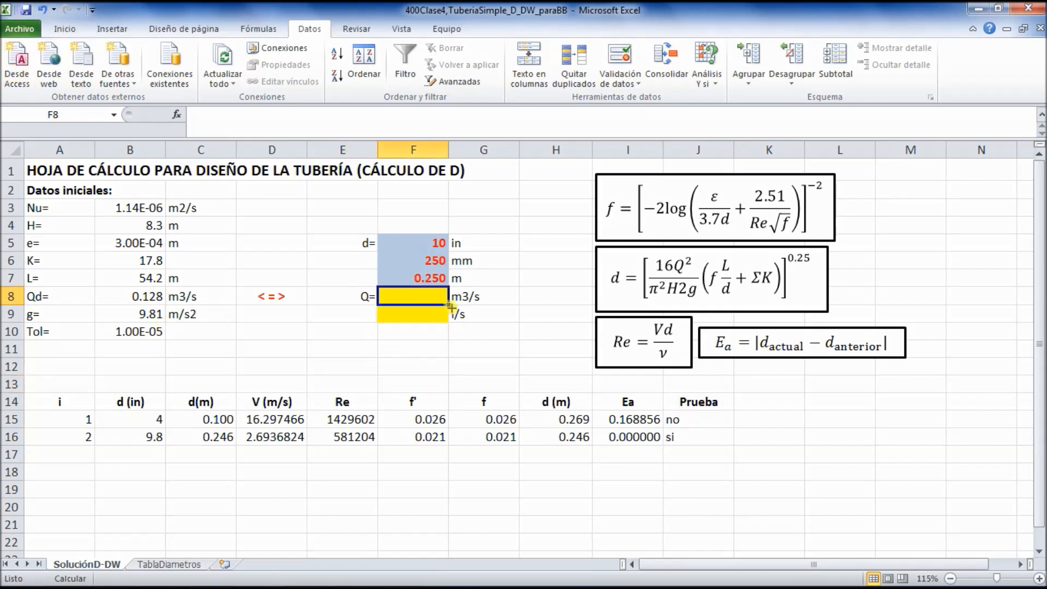
type("=")
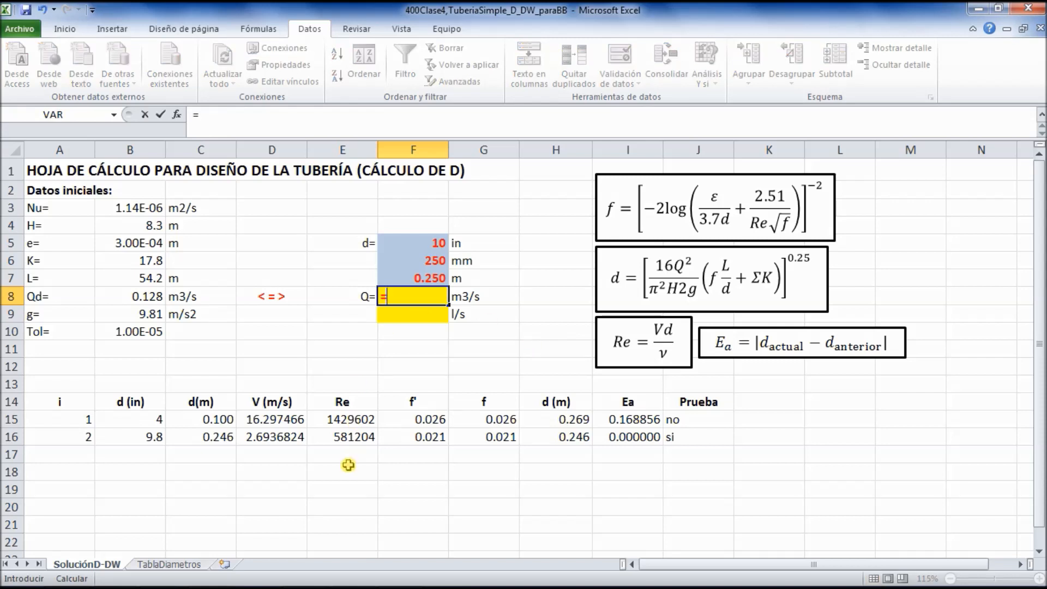
left_click(271, 439)
type("*")
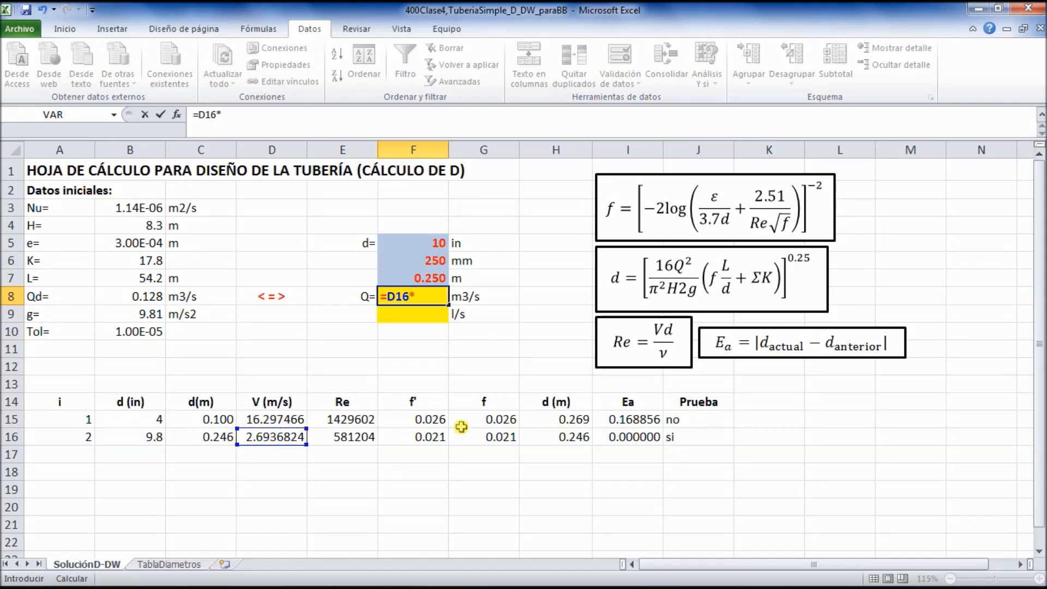
type("pi()")
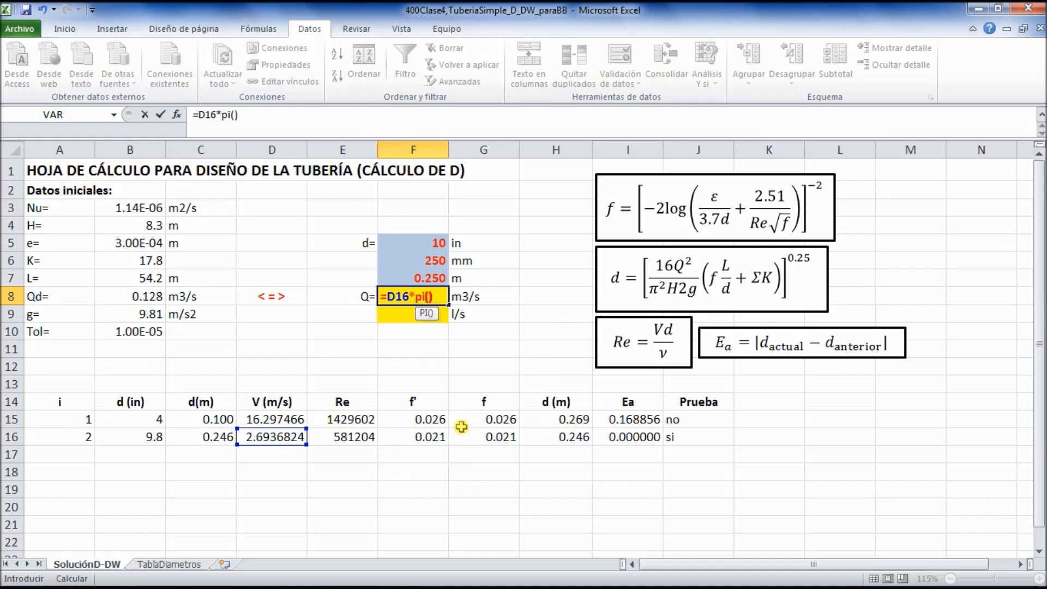
type("*")
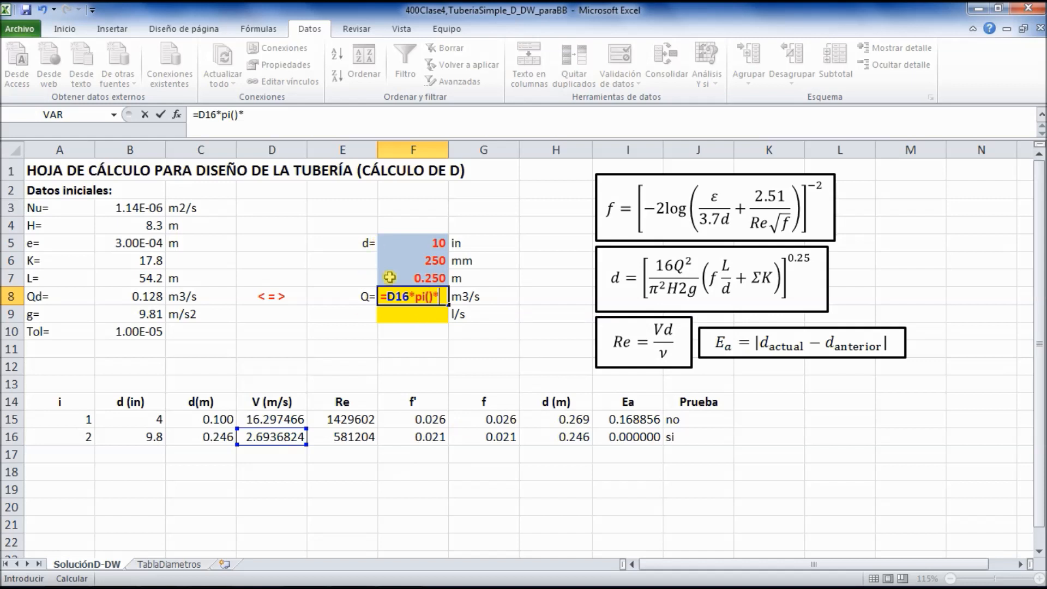
left_click(438, 279)
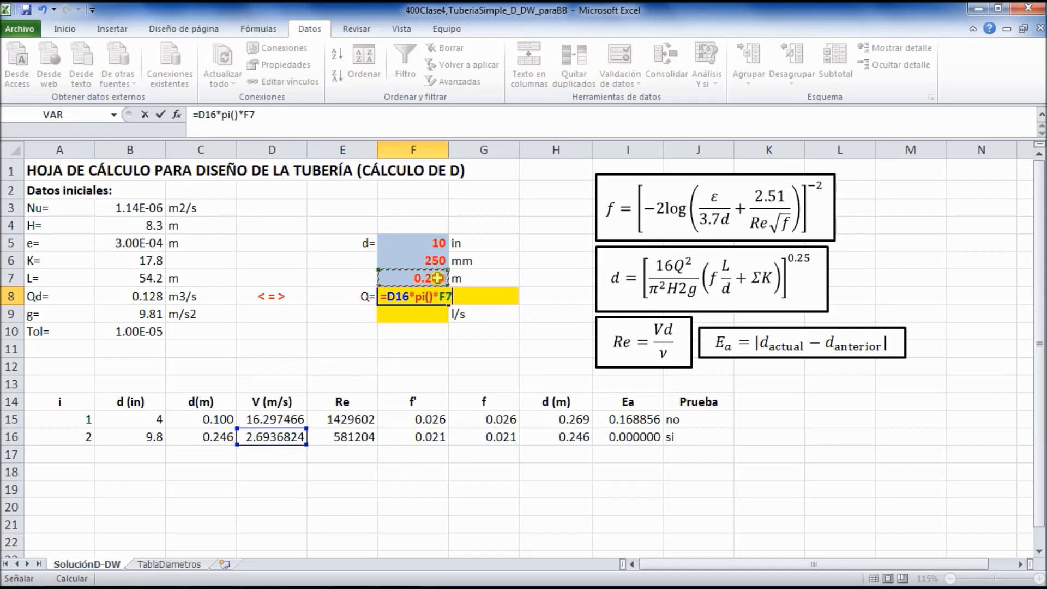
type("^2/4")
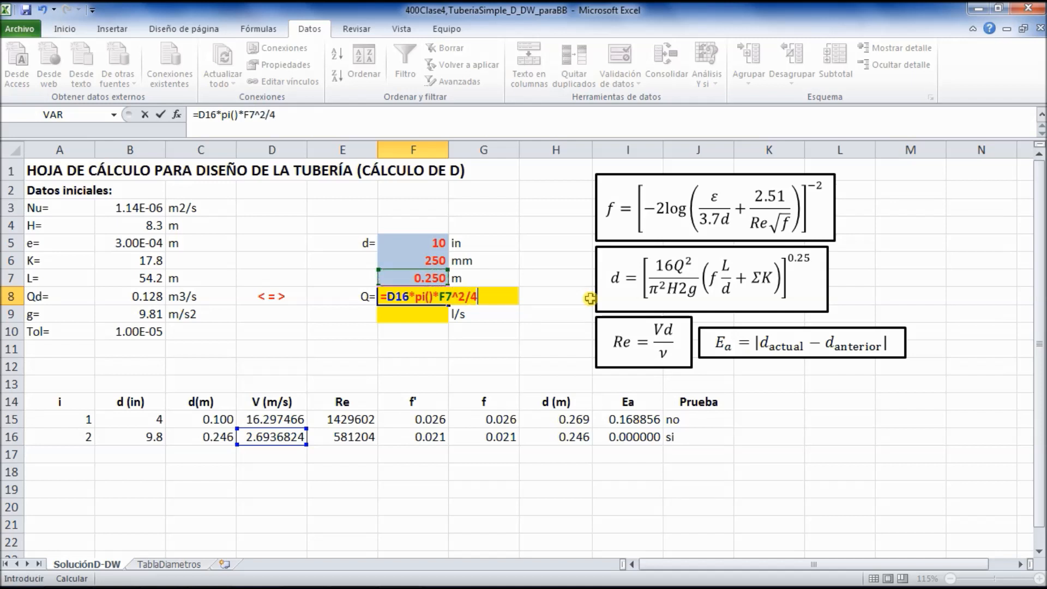
key("Return")
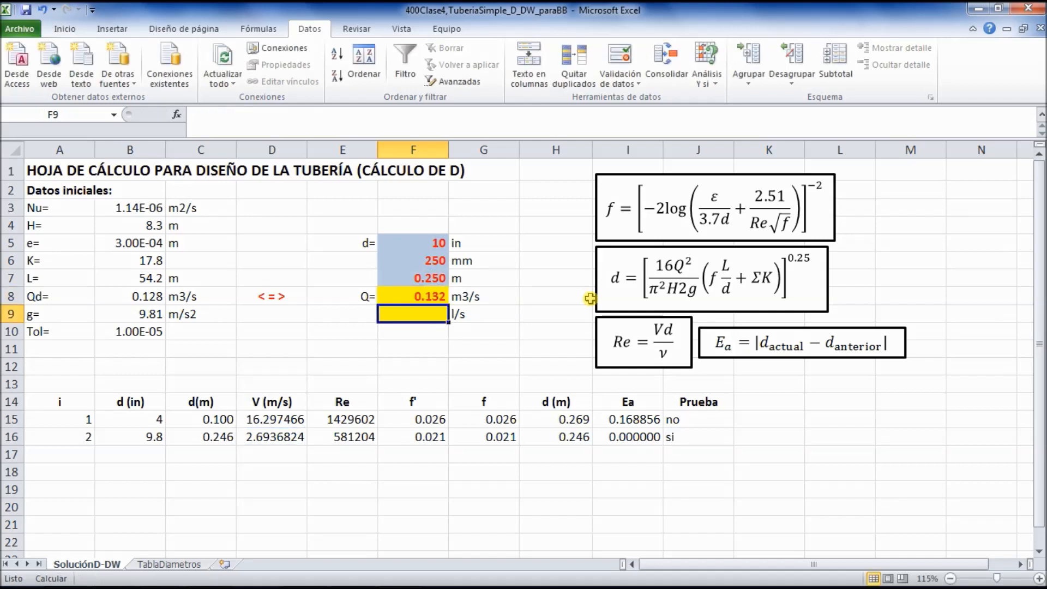
Step: Convert the flow to litres per second in F9 with the formula =F8*1000
type("=")
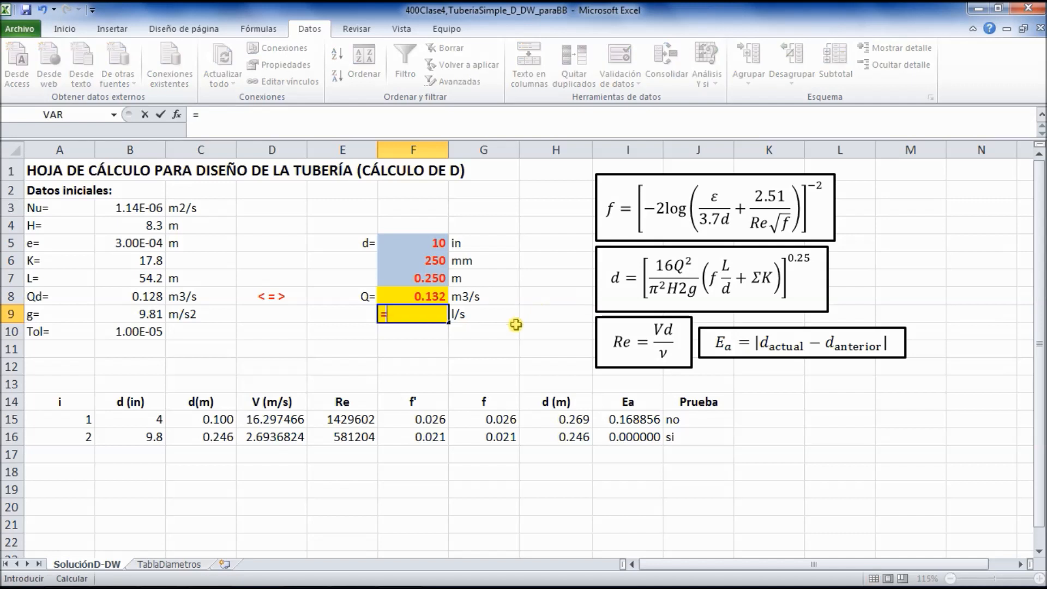
left_click(425, 297)
type("*1000")
key("Return")
left_click(417, 366)
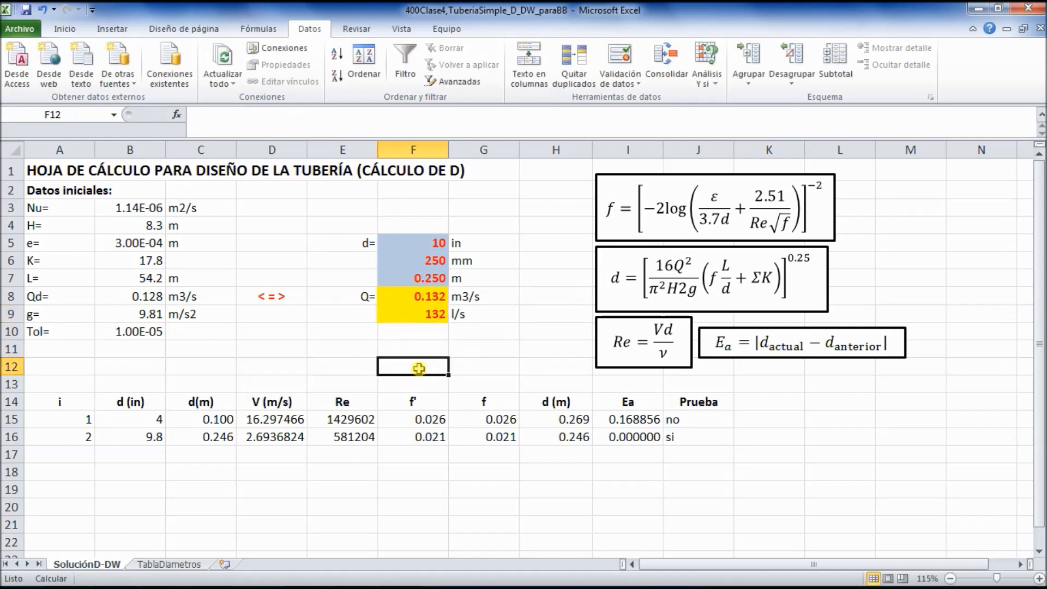
Step: Compare the design flow in B8 with the flow results for the nominal diameter in F8:F9
left_click(418, 312)
left_click(391, 350)
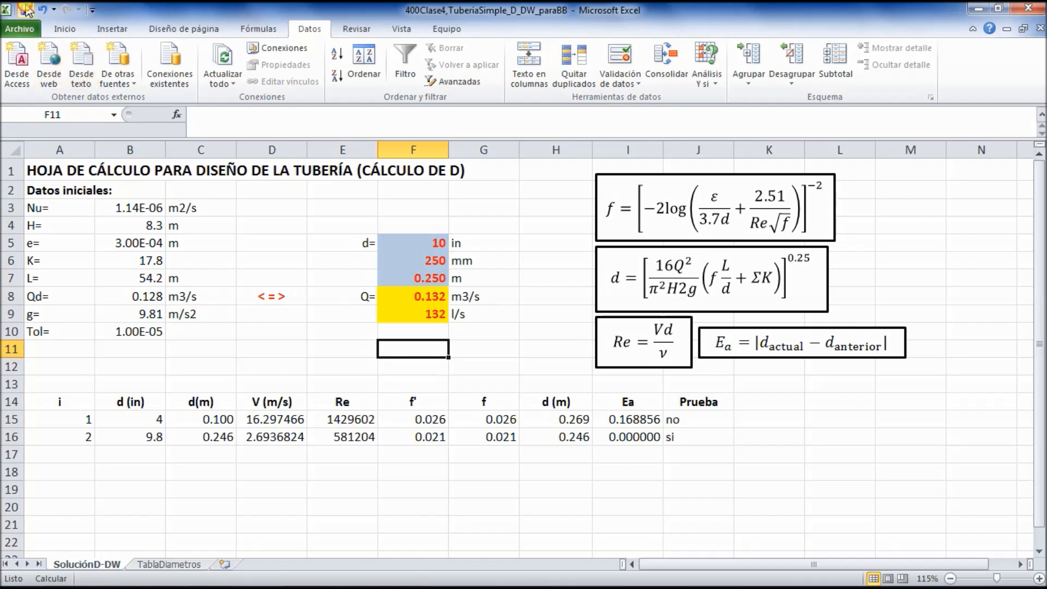
left_click(277, 358)
left_click(125, 297)
left_click(280, 330)
left_click(395, 373)
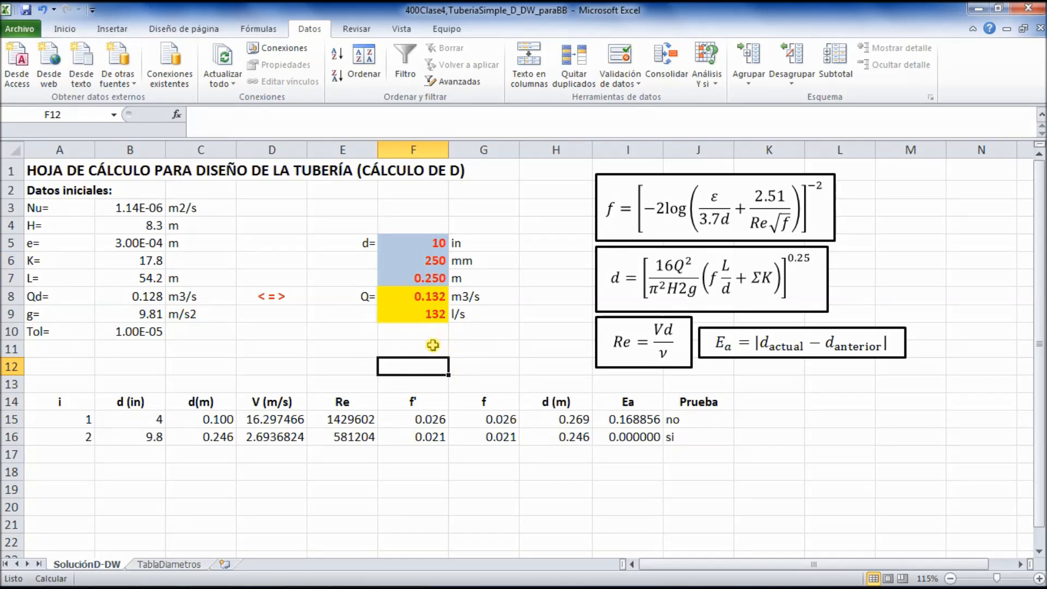
left_click(199, 366)
left_click(141, 299)
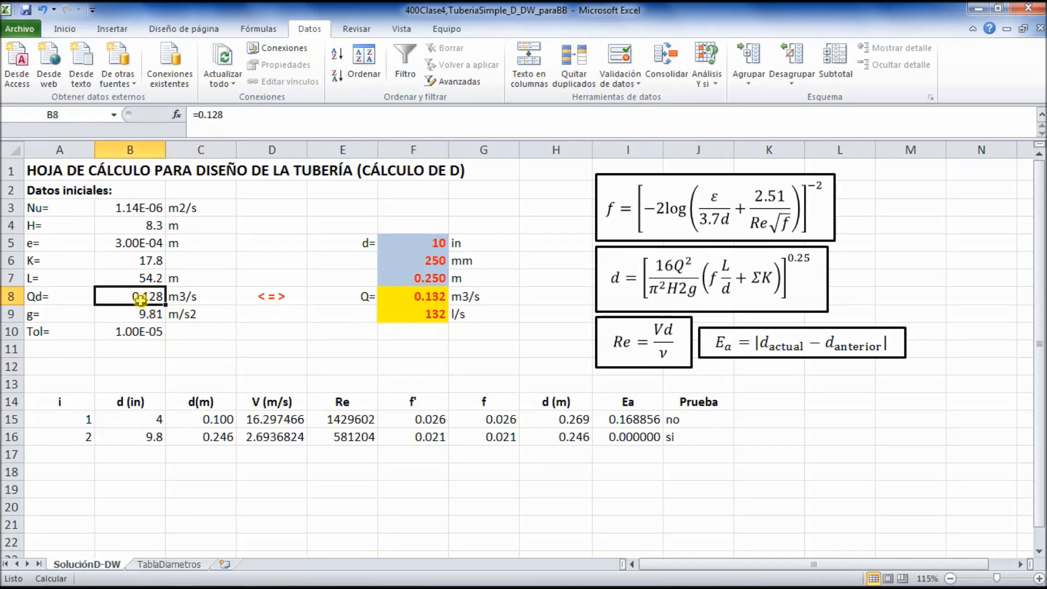
left_click(240, 368)
Step: Review the iteration rows, the velocity formula in D16 and the design flow in B8 against the final flow results
left_click(155, 477)
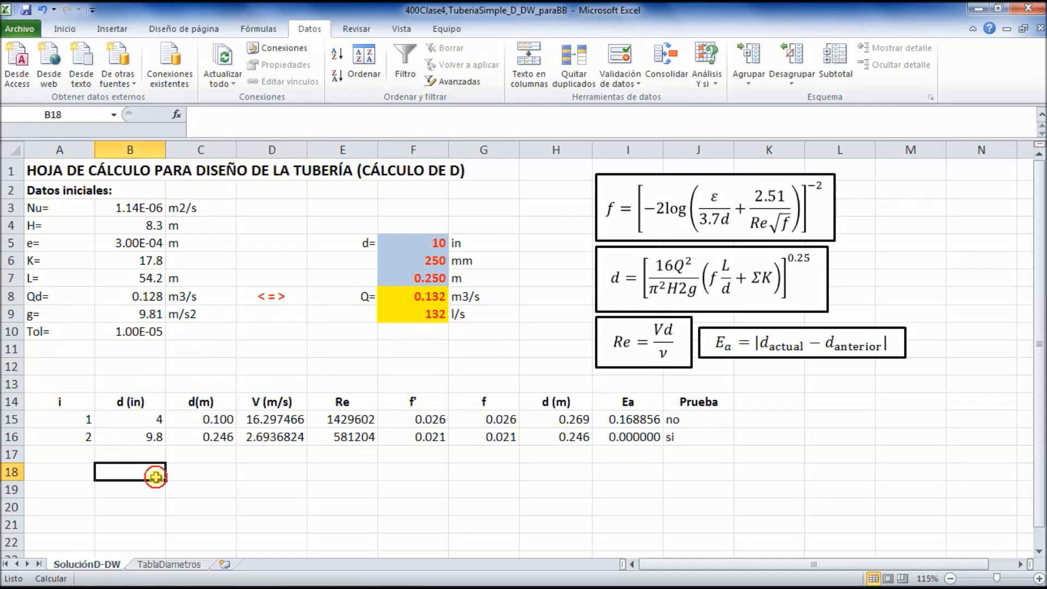
left_click(642, 492)
left_click(424, 351)
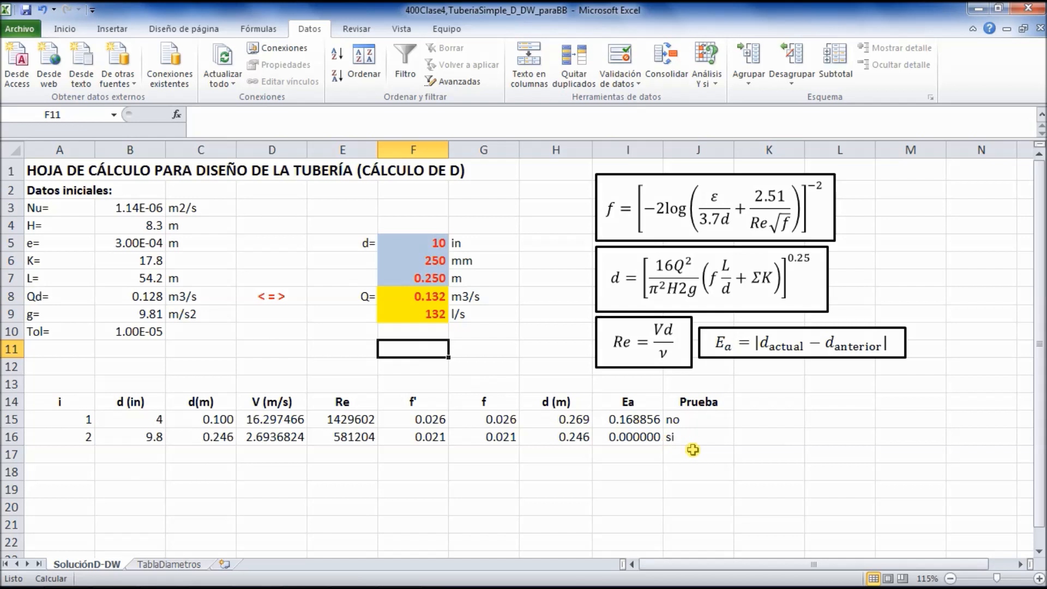
left_click(764, 456)
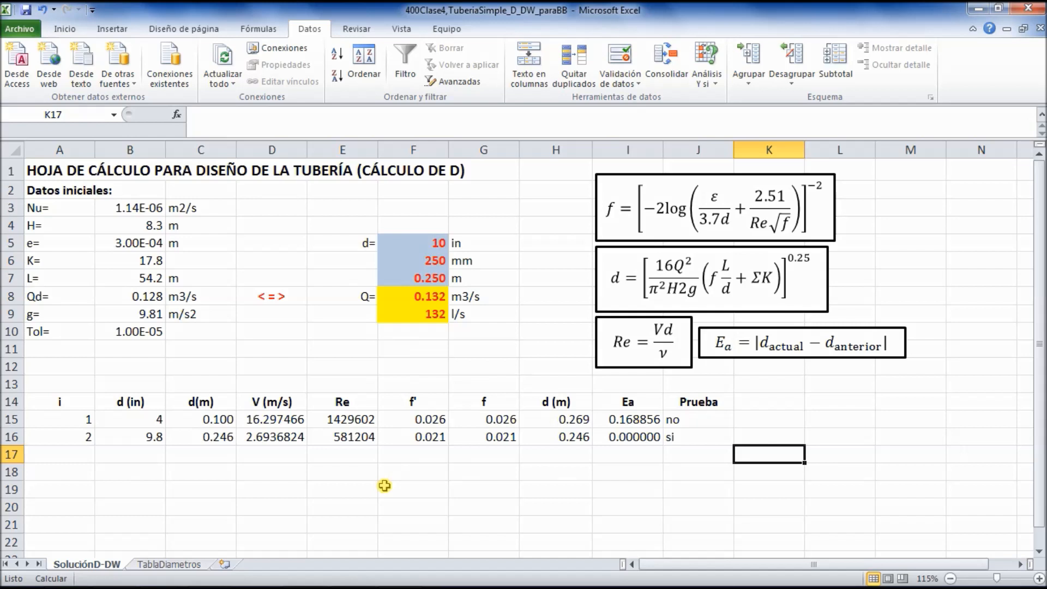
left_click(265, 441)
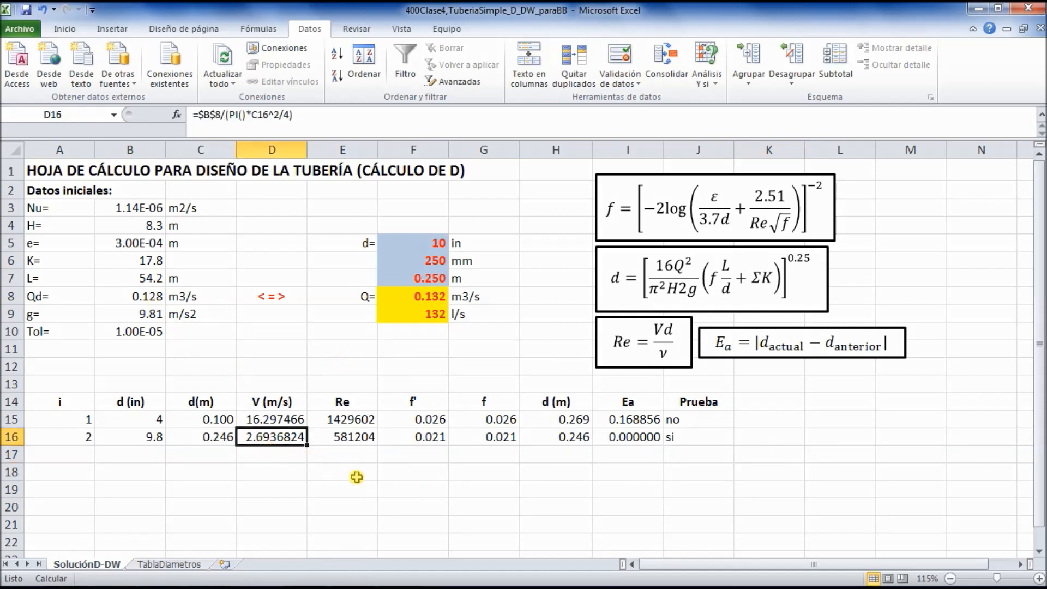
left_click(304, 503)
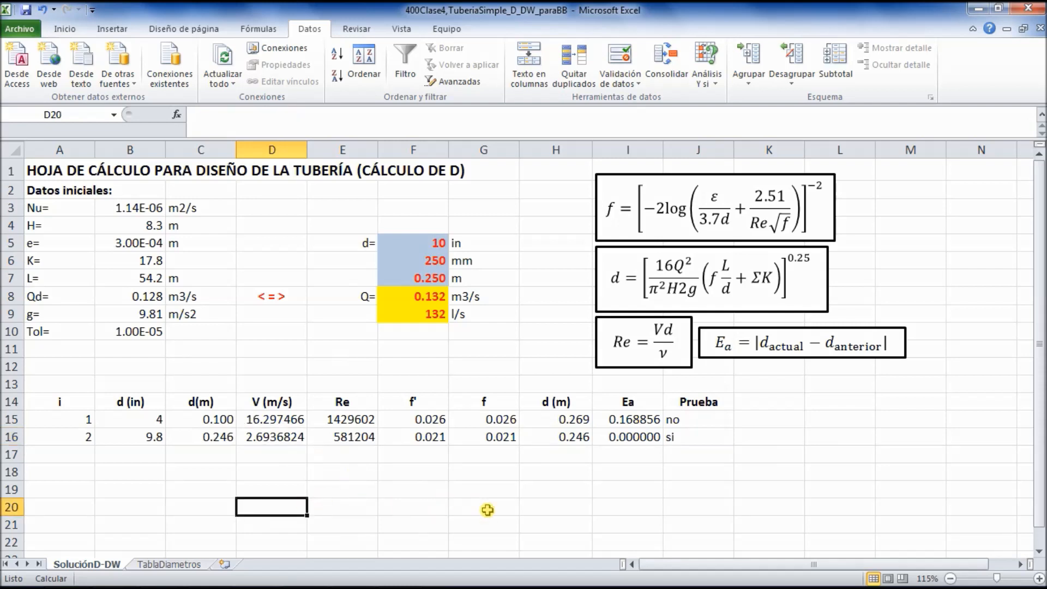
left_click(457, 344)
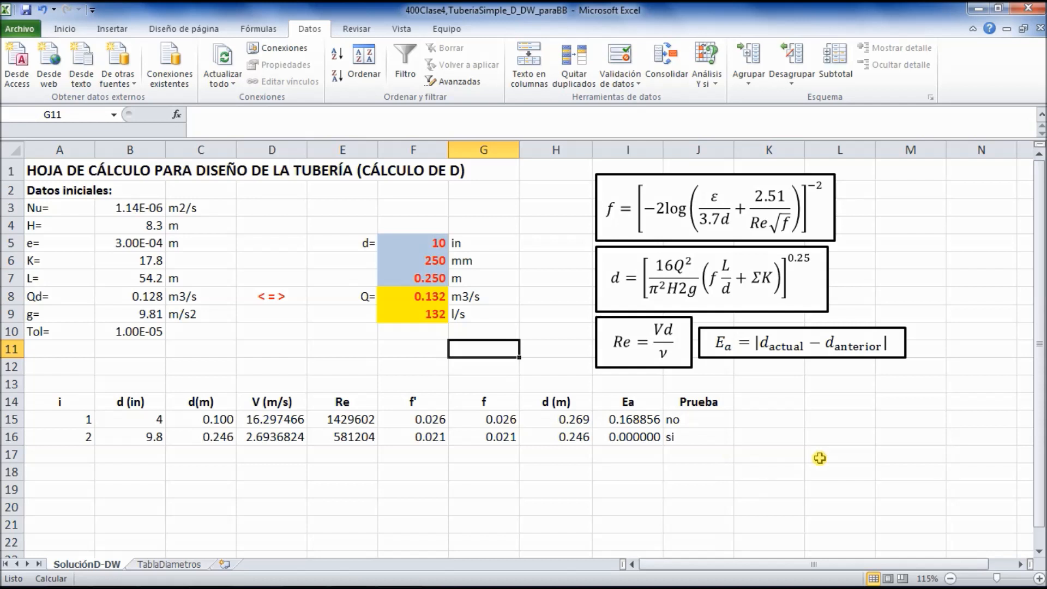
left_click(781, 449)
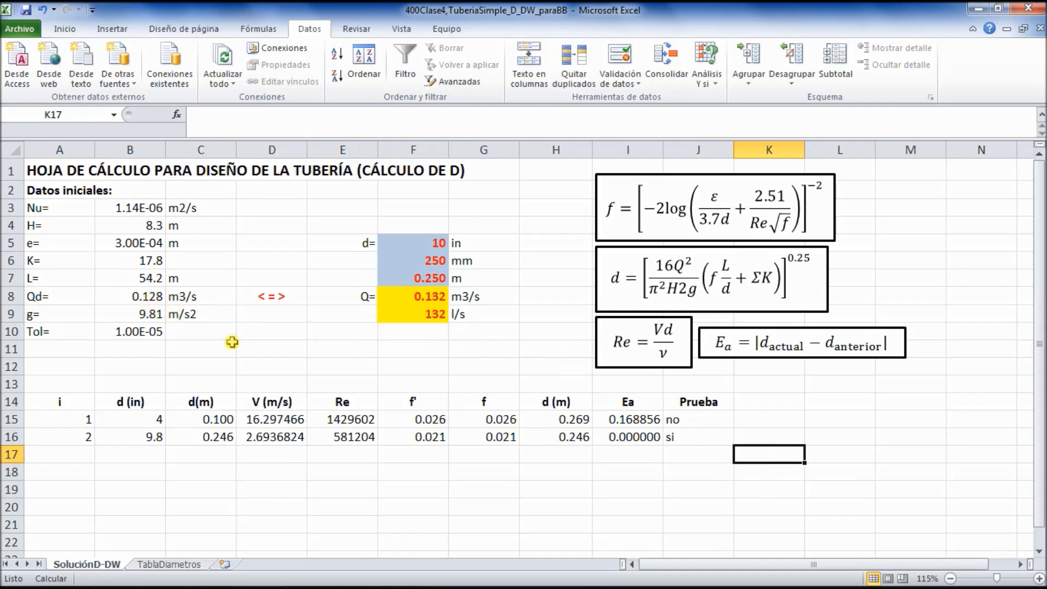
left_click(142, 295)
left_click(267, 353)
left_click(340, 376)
left_click(807, 465)
left_click(943, 442)
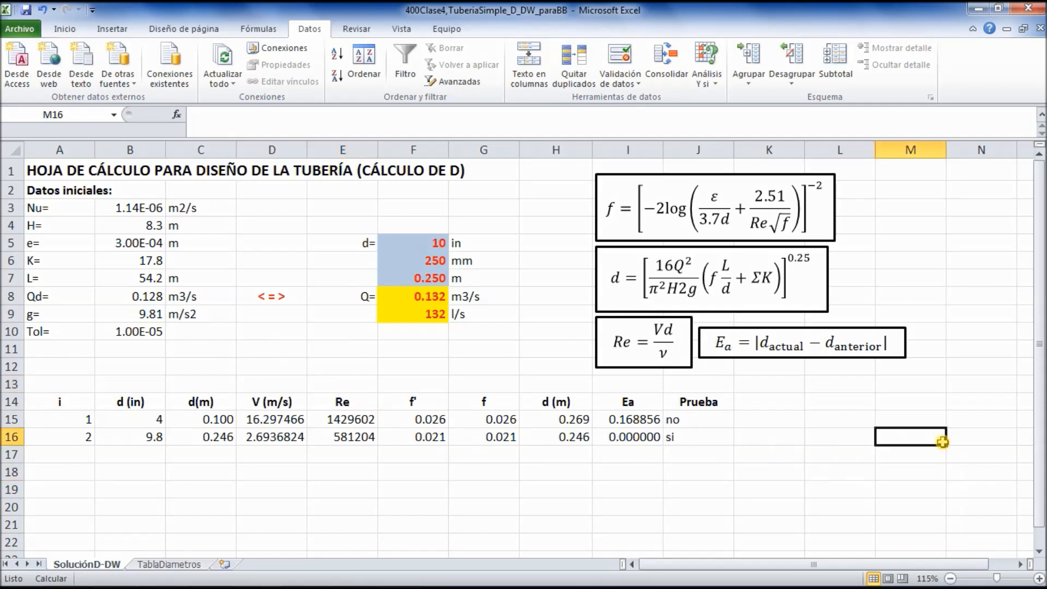